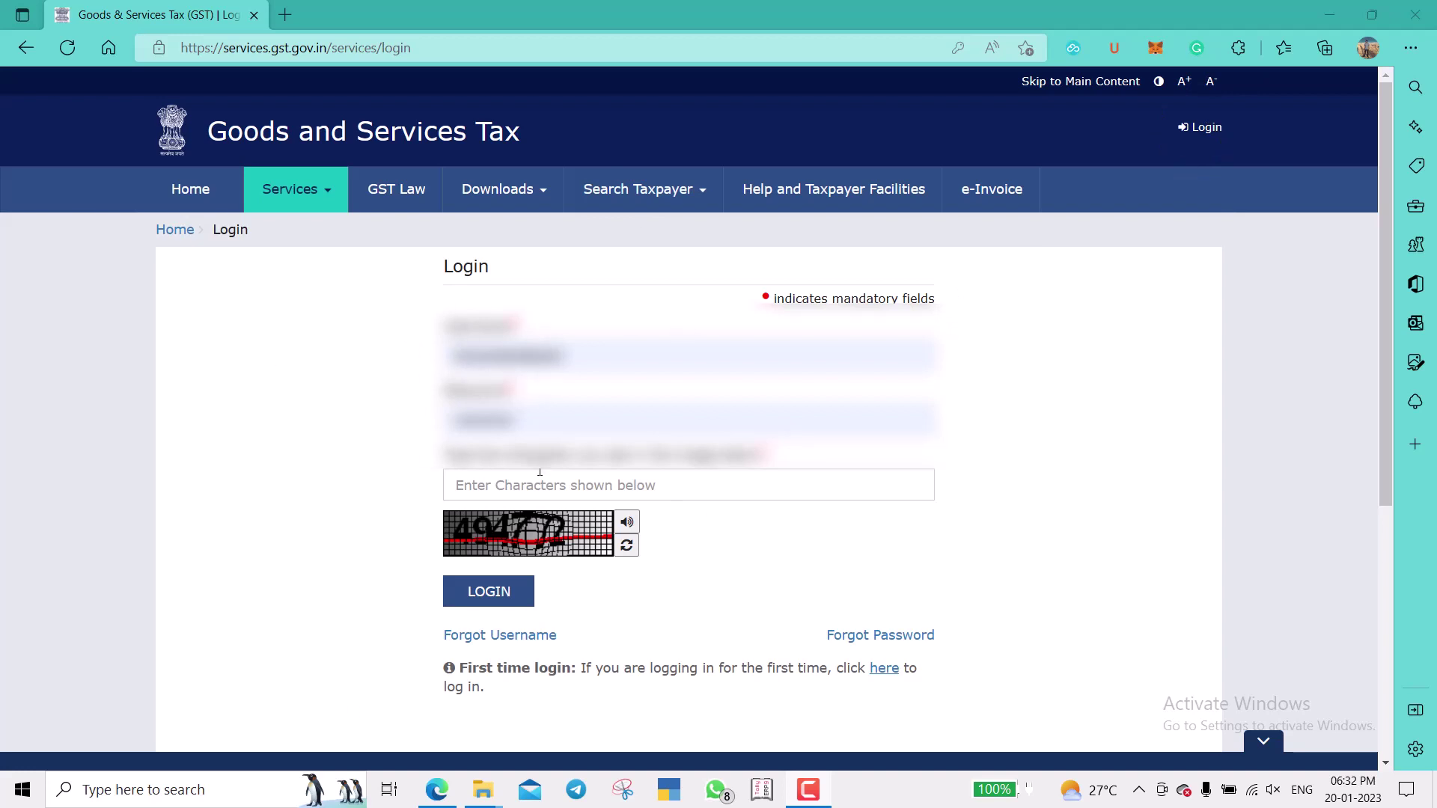
Enter the captcha, log in, and skip the Aadhaar e-KYC reminder.
{"action": "left_click", "coordinate": [744, 485]}
{"action": "type", "text": "494772"}
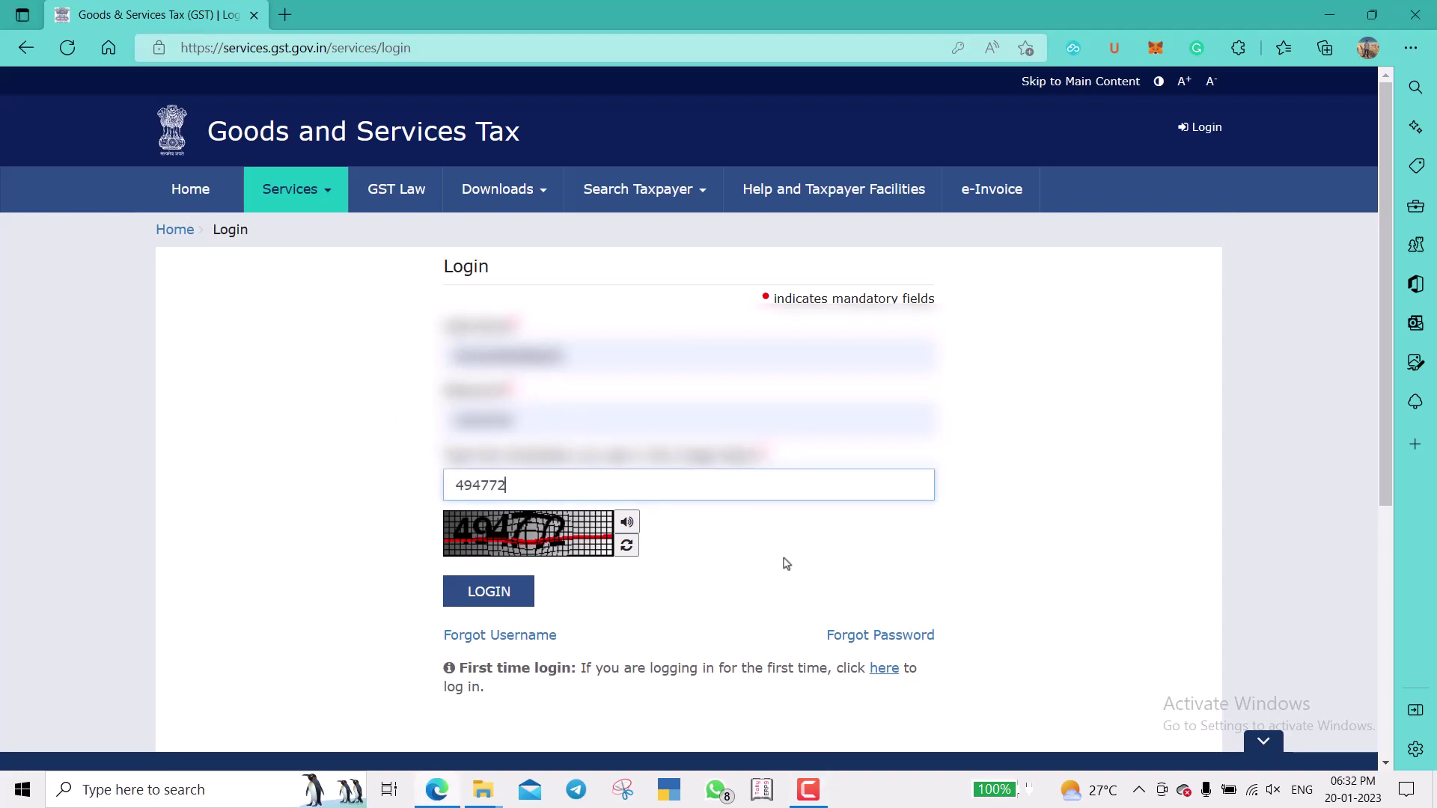
{"action": "left_click", "coordinate": [518, 591]}
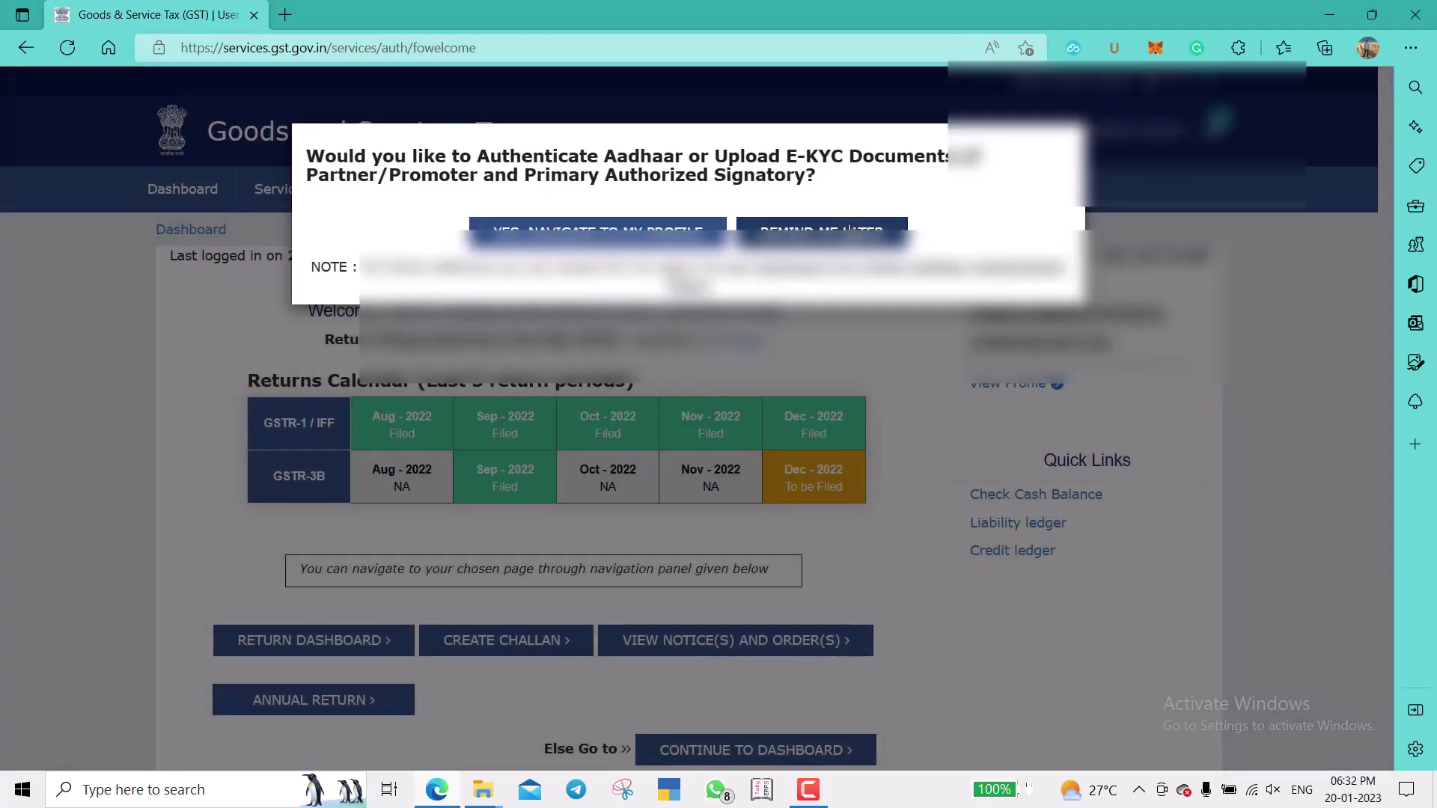
{"action": "left_click", "coordinate": [850, 229]}
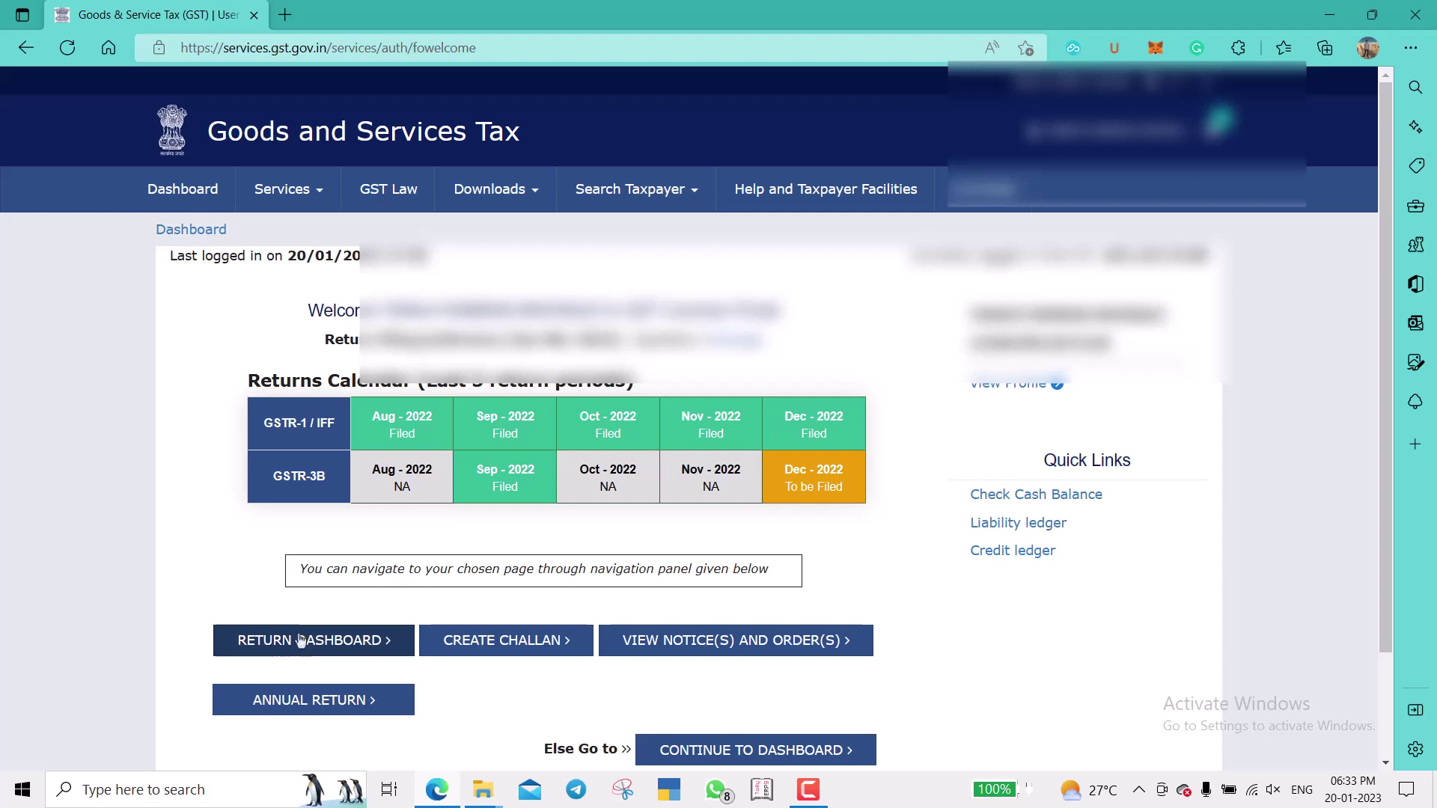
Go to Services > Returns > Returns Dashboard to reach the File Returns page.
{"action": "left_click", "coordinate": [309, 209]}
{"action": "mouse_move", "coordinate": [359, 238]}
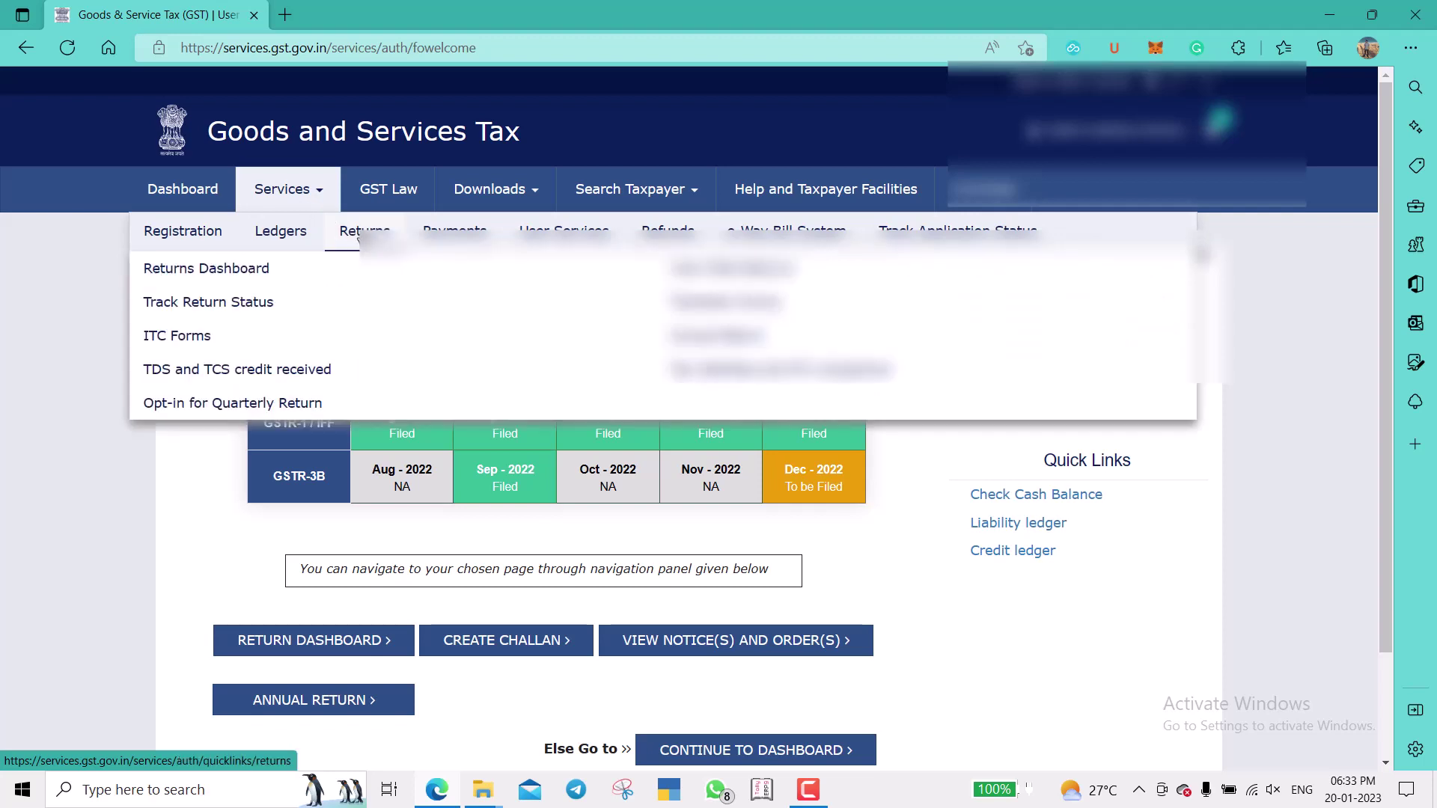
{"action": "left_click", "coordinate": [204, 267]}
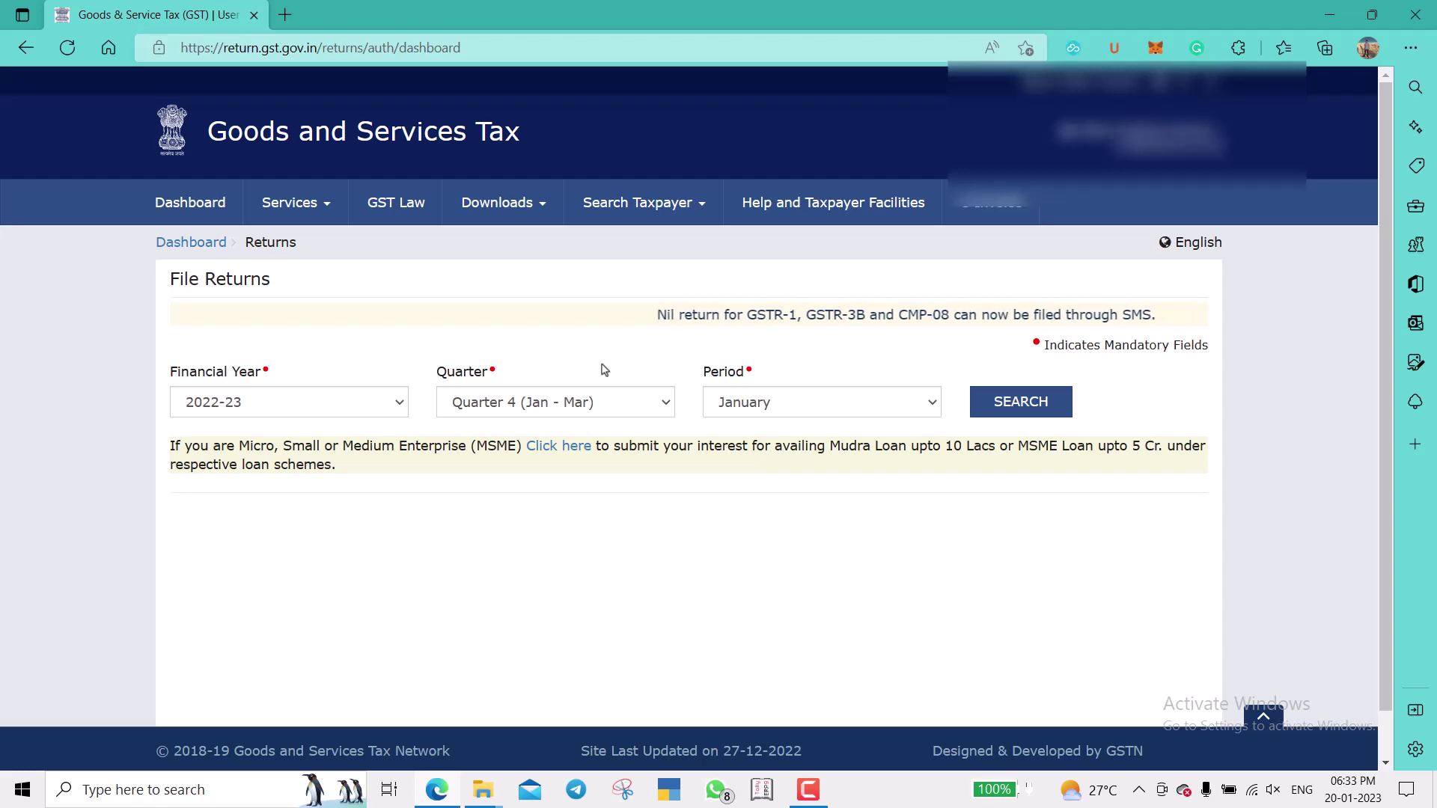
Set Quarter 3 (Oct - Dec) and search November's returns, showing its IFF filed.
{"action": "left_click", "coordinate": [595, 402]}
{"action": "key", "text": "Up"}
{"action": "key", "text": "Return"}
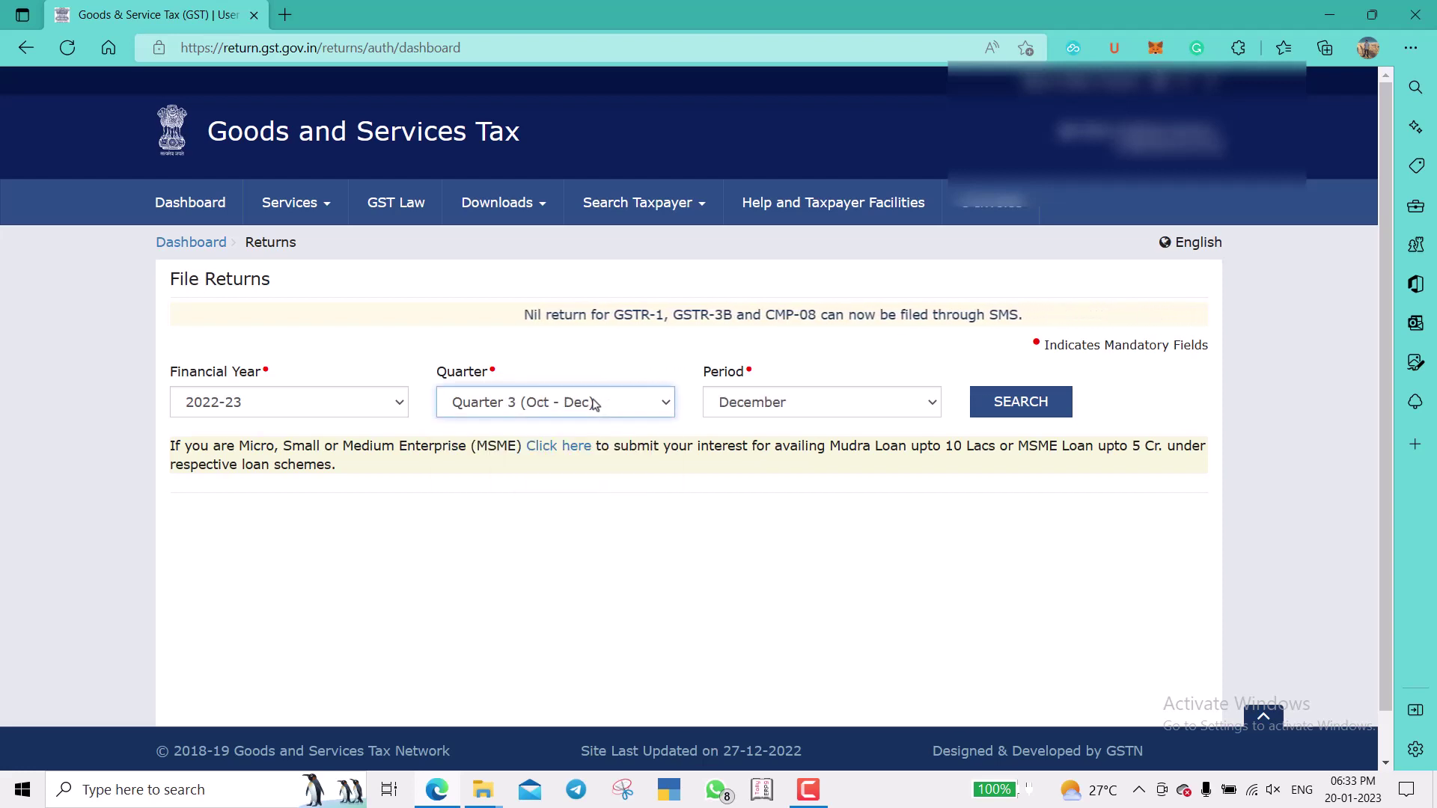
{"action": "left_click", "coordinate": [741, 405]}
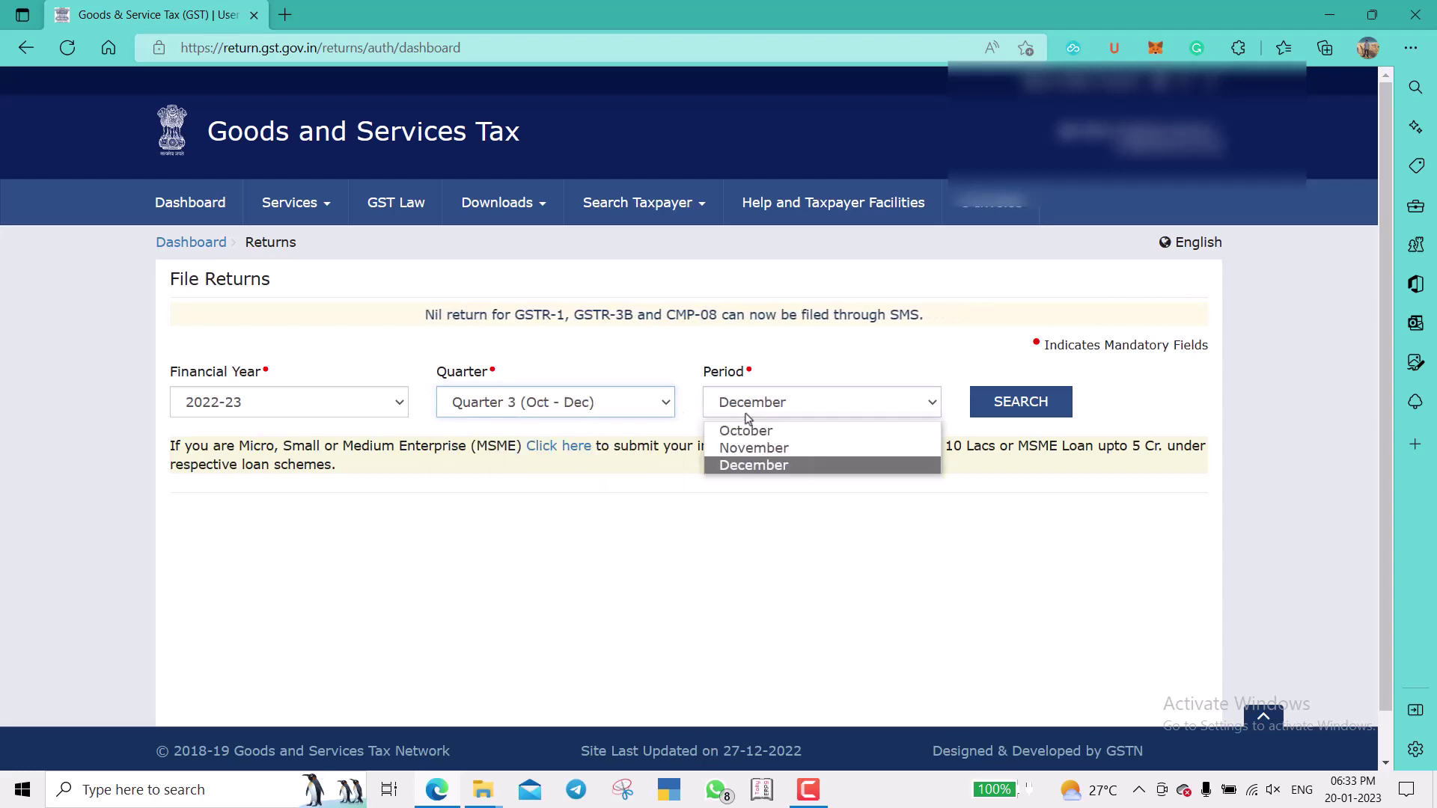
{"action": "left_click", "coordinate": [748, 465]}
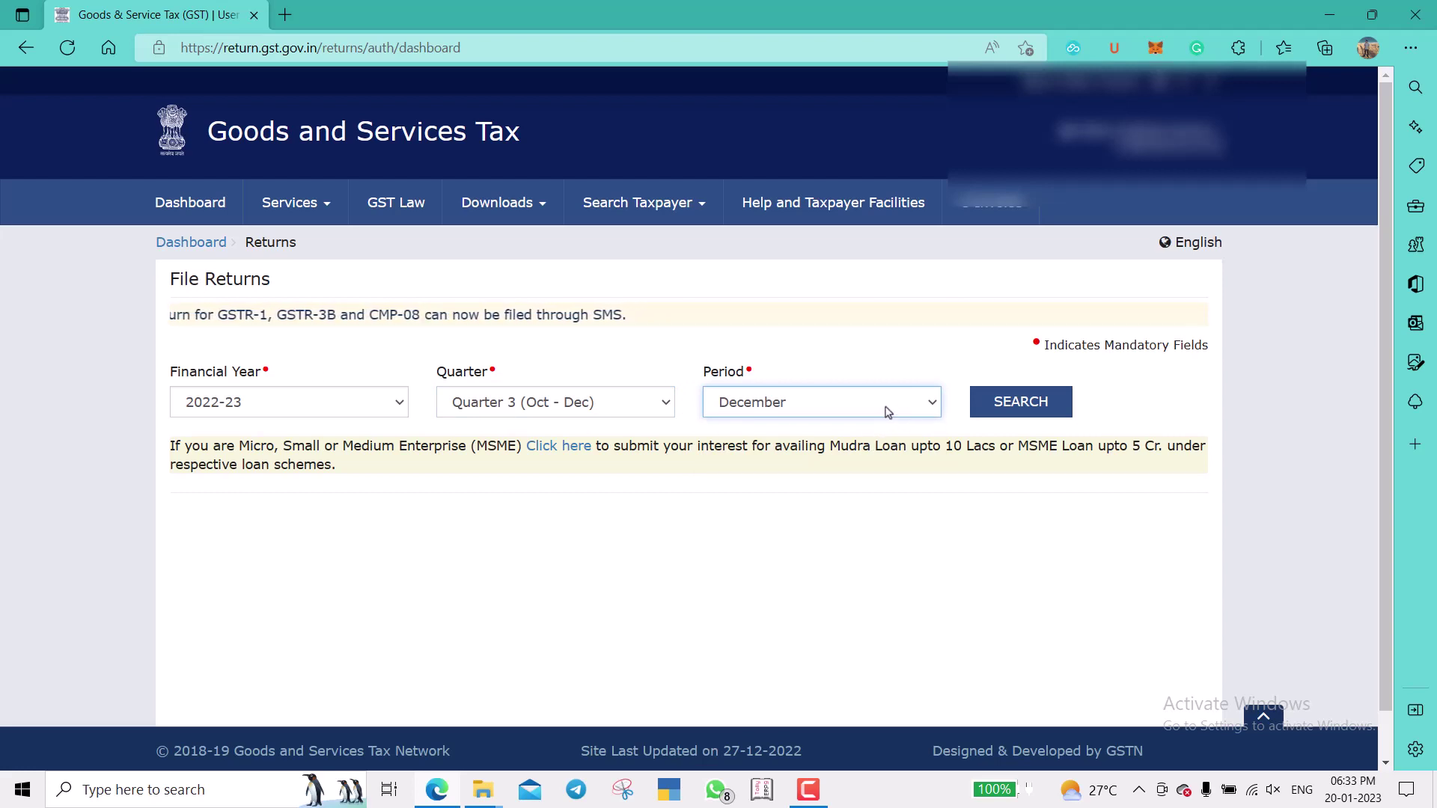
{"action": "left_click", "coordinate": [887, 410]}
{"action": "left_click", "coordinate": [865, 443]}
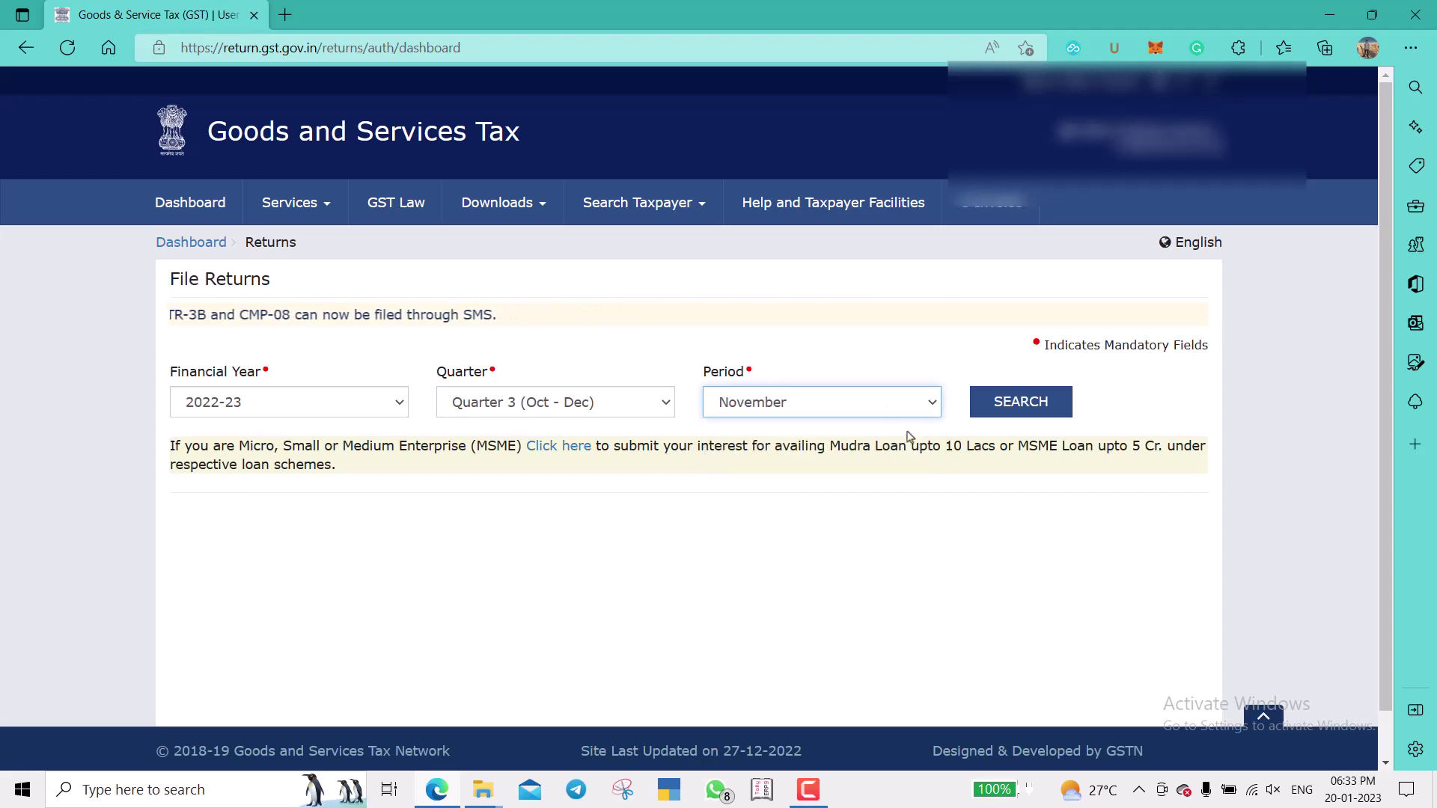
{"action": "left_click", "coordinate": [1021, 401]}
{"action": "scroll", "coordinate": [598, 425], "scroll_direction": "down", "scroll_amount": 4}
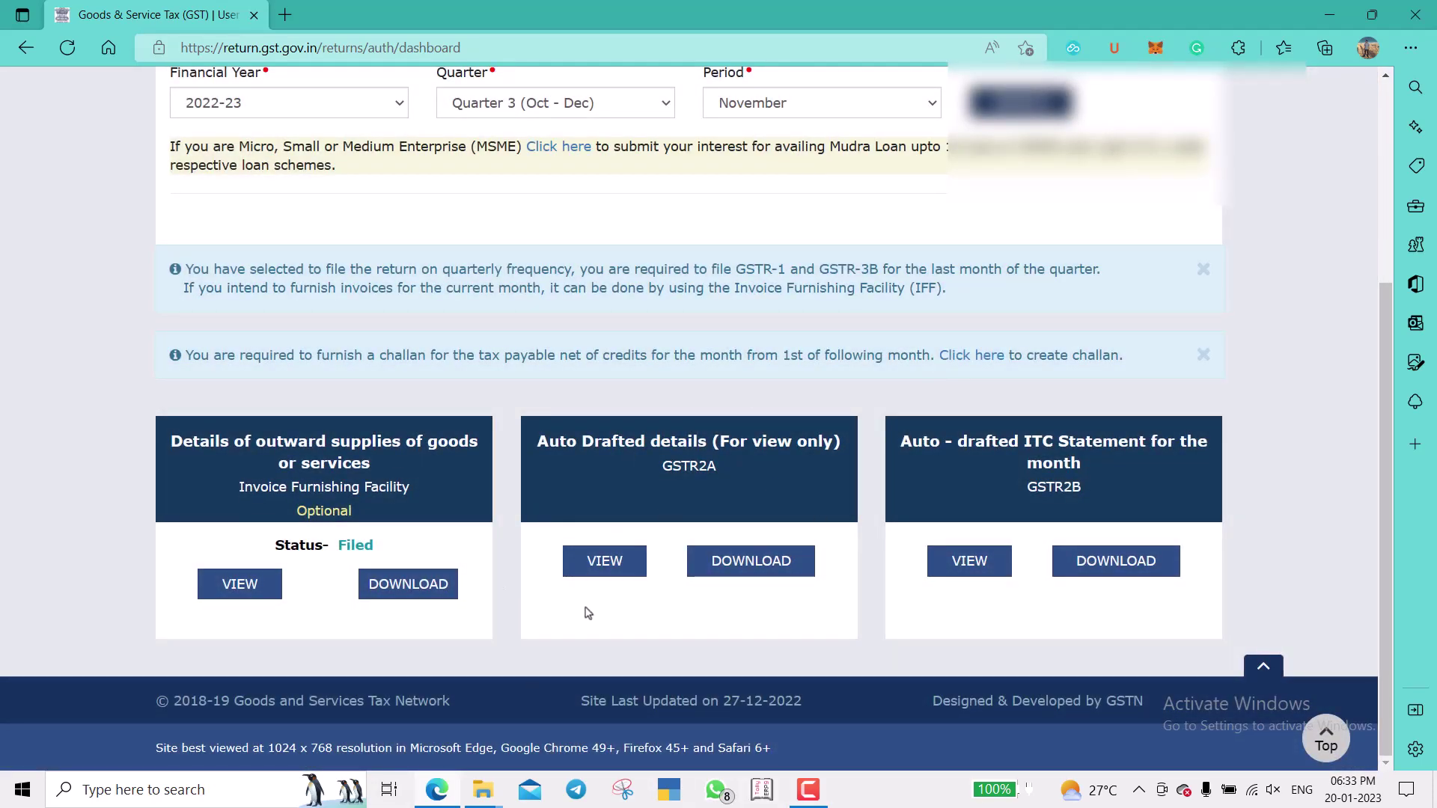
{"action": "scroll", "coordinate": [587, 613], "scroll_direction": "up", "scroll_amount": 3}
Switch the period to December and search the December 2022 returns.
{"action": "left_click", "coordinate": [756, 364]}
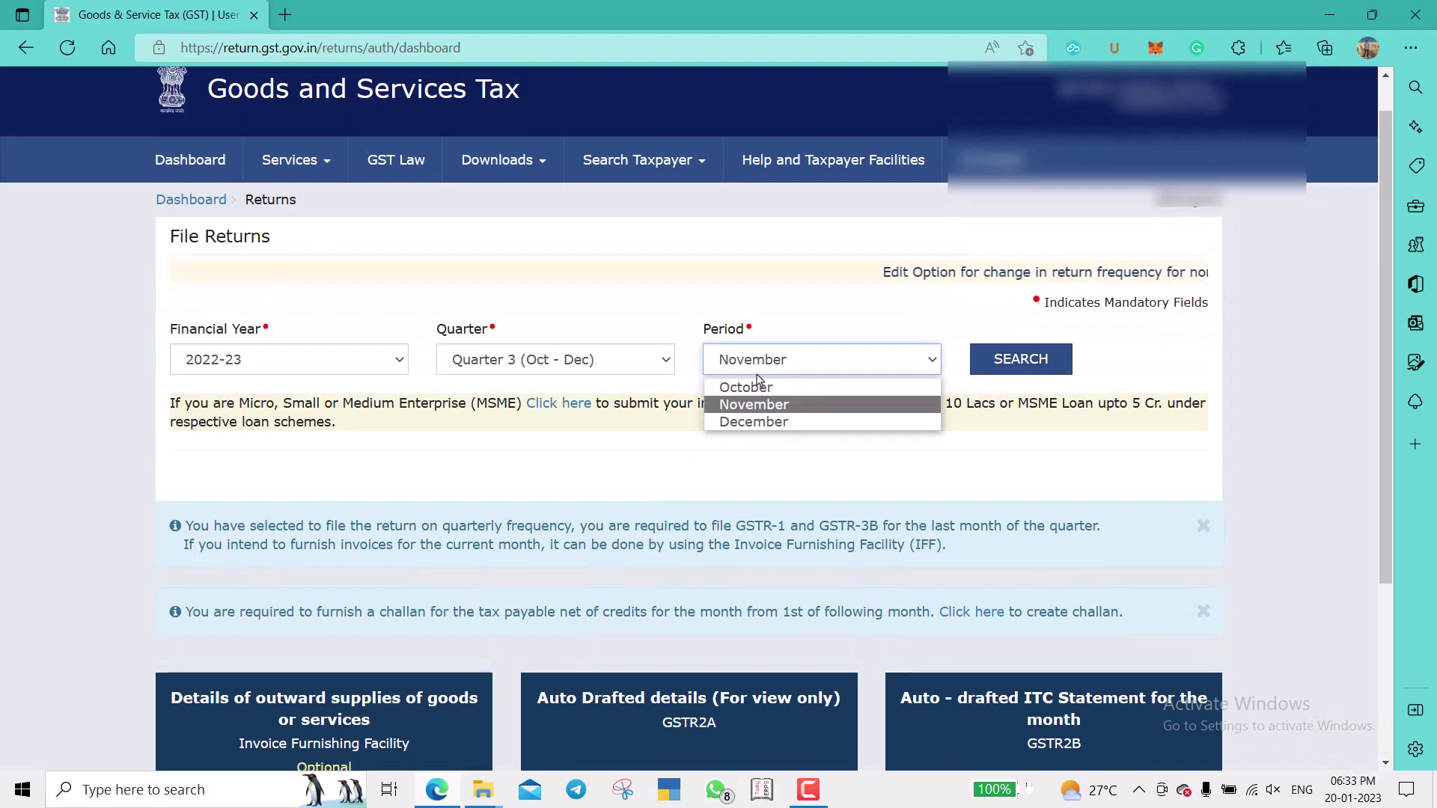
{"action": "left_click", "coordinate": [754, 421]}
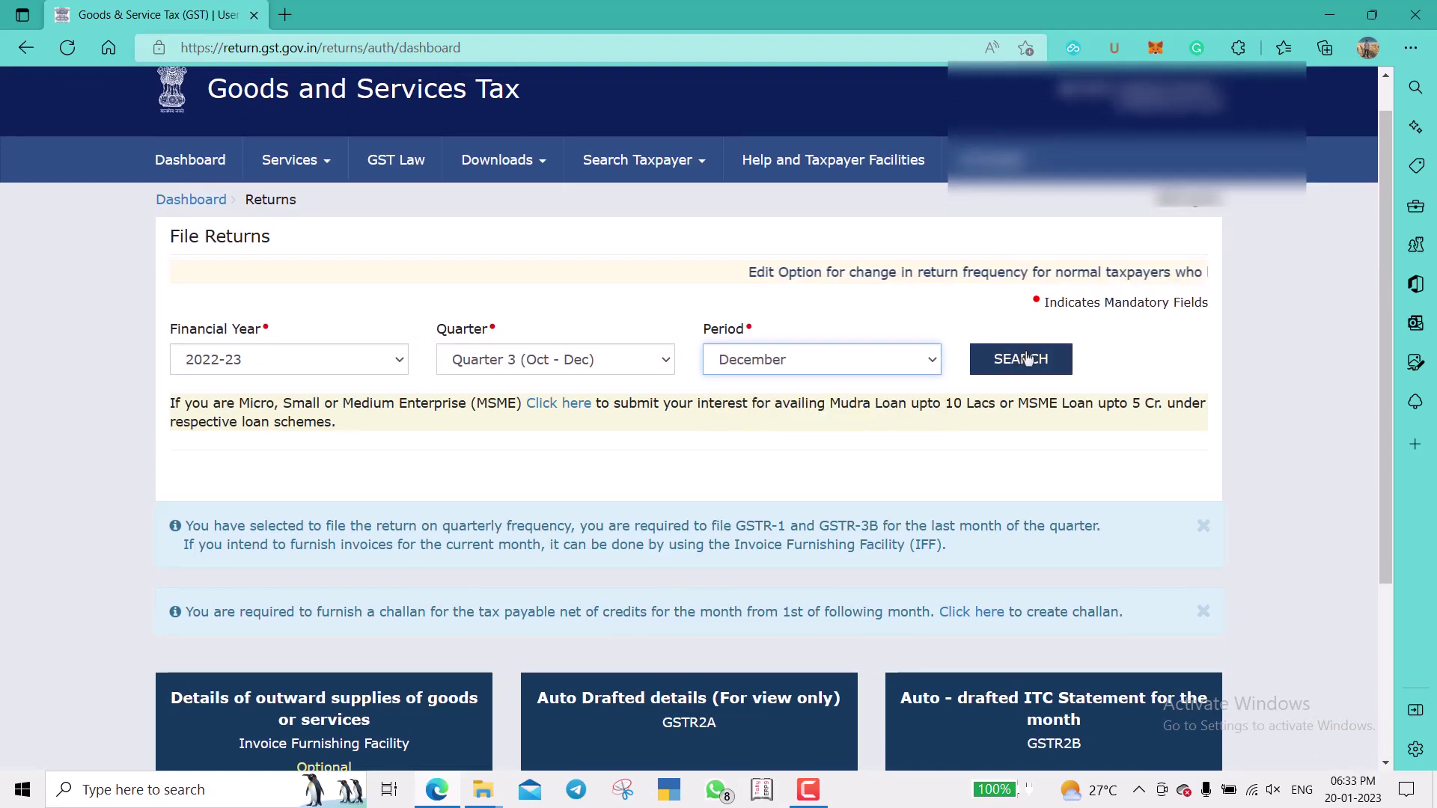
{"action": "left_click", "coordinate": [1027, 360]}
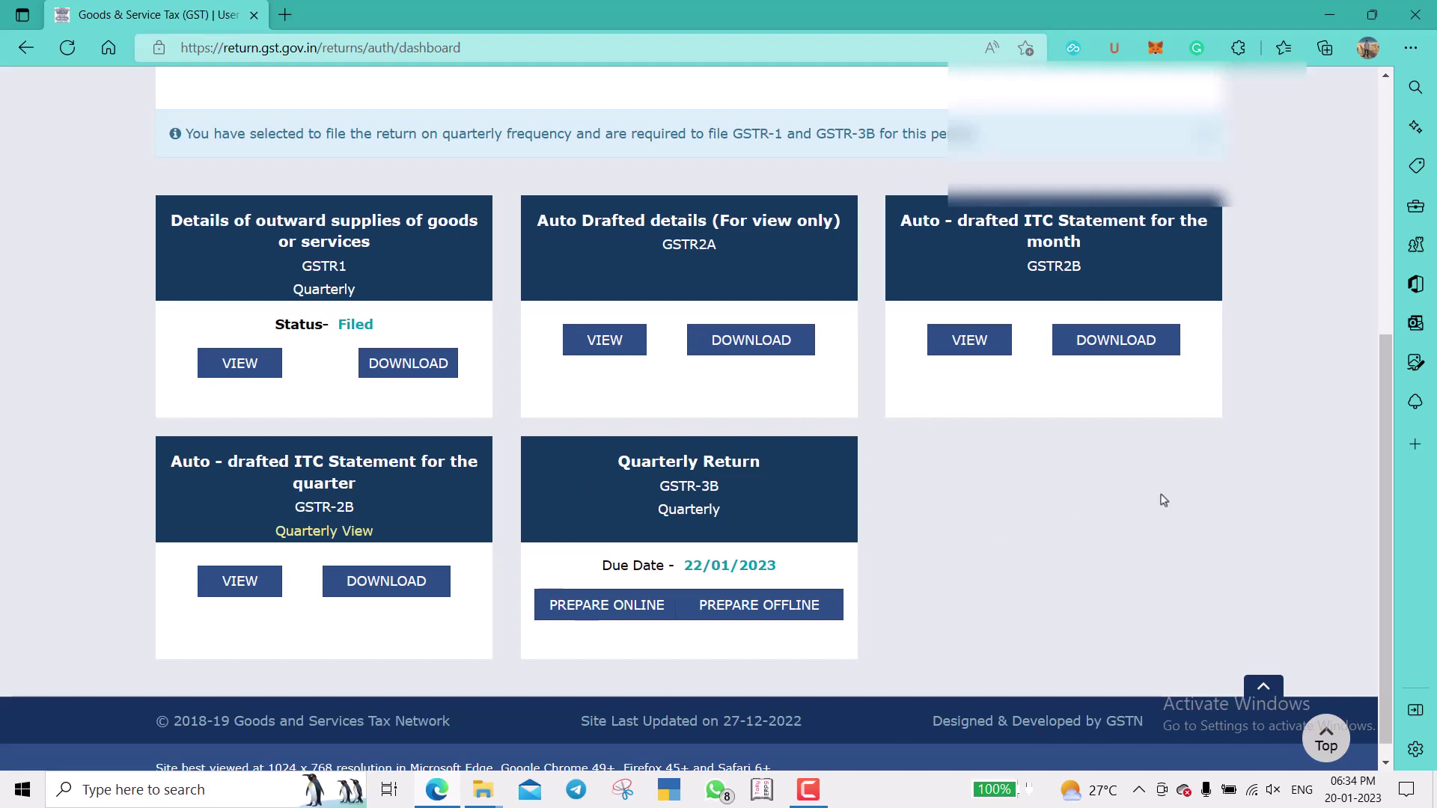
Prepare the GSTR-3B Quarterly Return online, answering No to filing a nil return.
{"action": "left_click", "coordinate": [717, 500]}
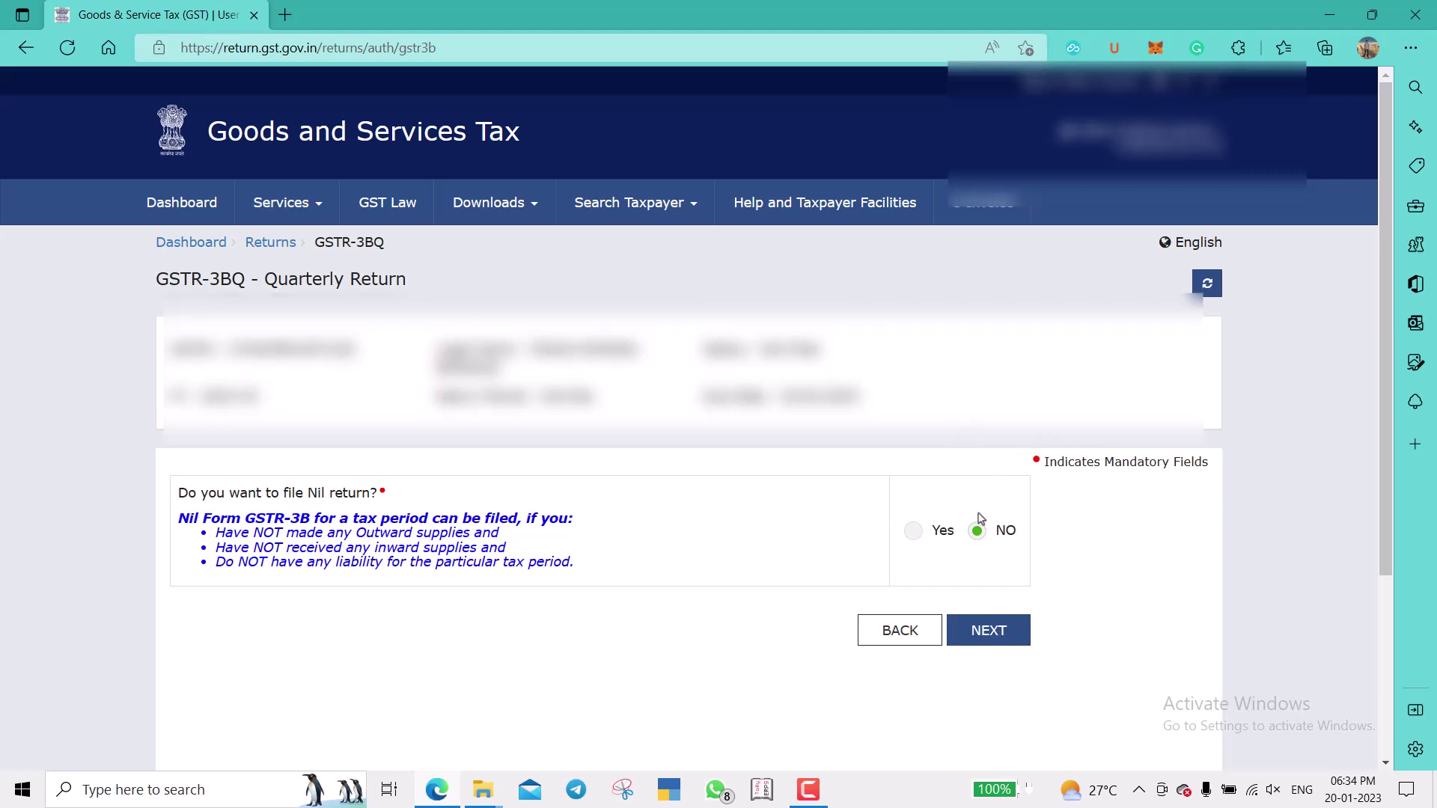
Move past the nil-return question and dismiss the system summary and save notices.
{"action": "left_click", "coordinate": [997, 640]}
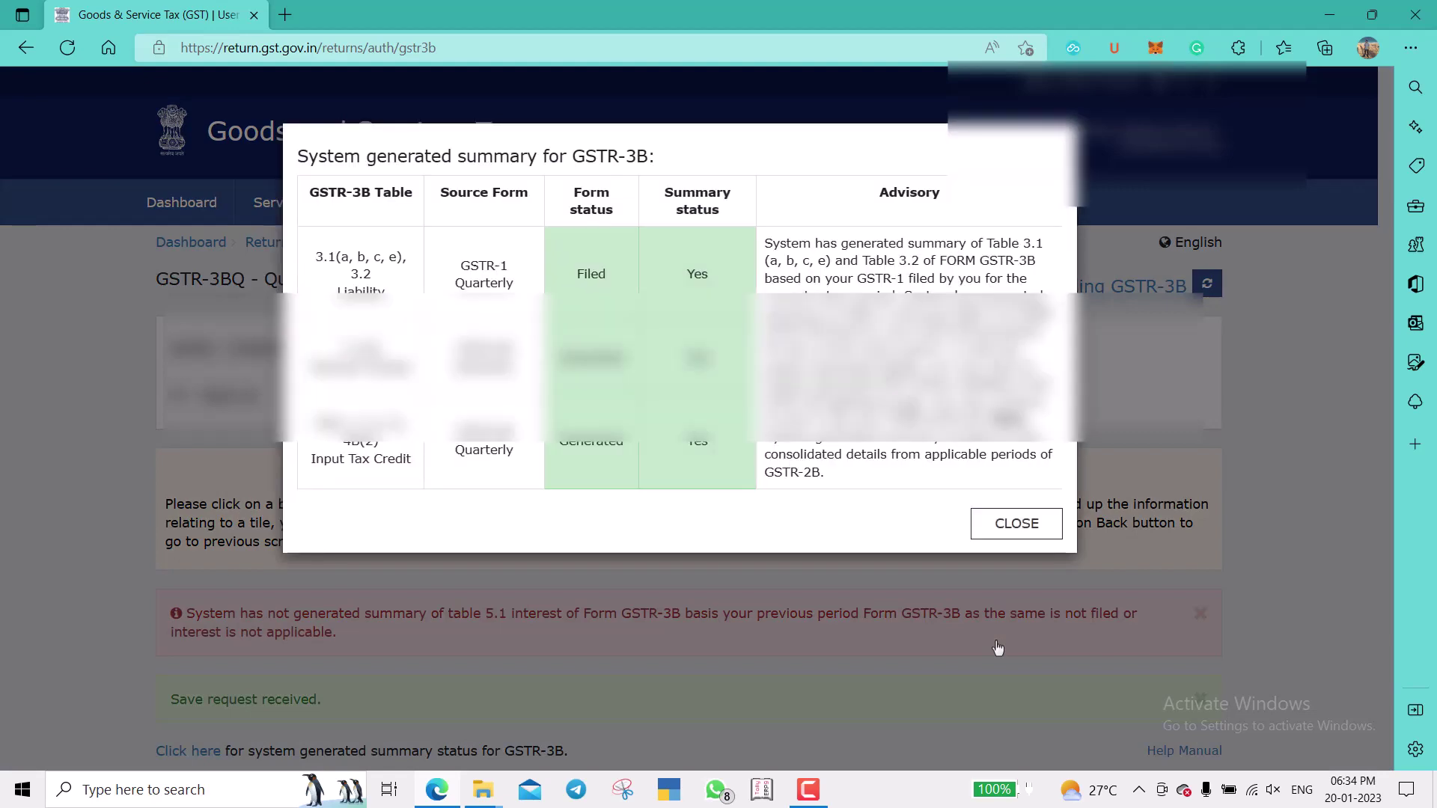
{"action": "left_click", "coordinate": [1019, 534]}
{"action": "scroll", "coordinate": [870, 588], "scroll_direction": "down", "scroll_amount": 5}
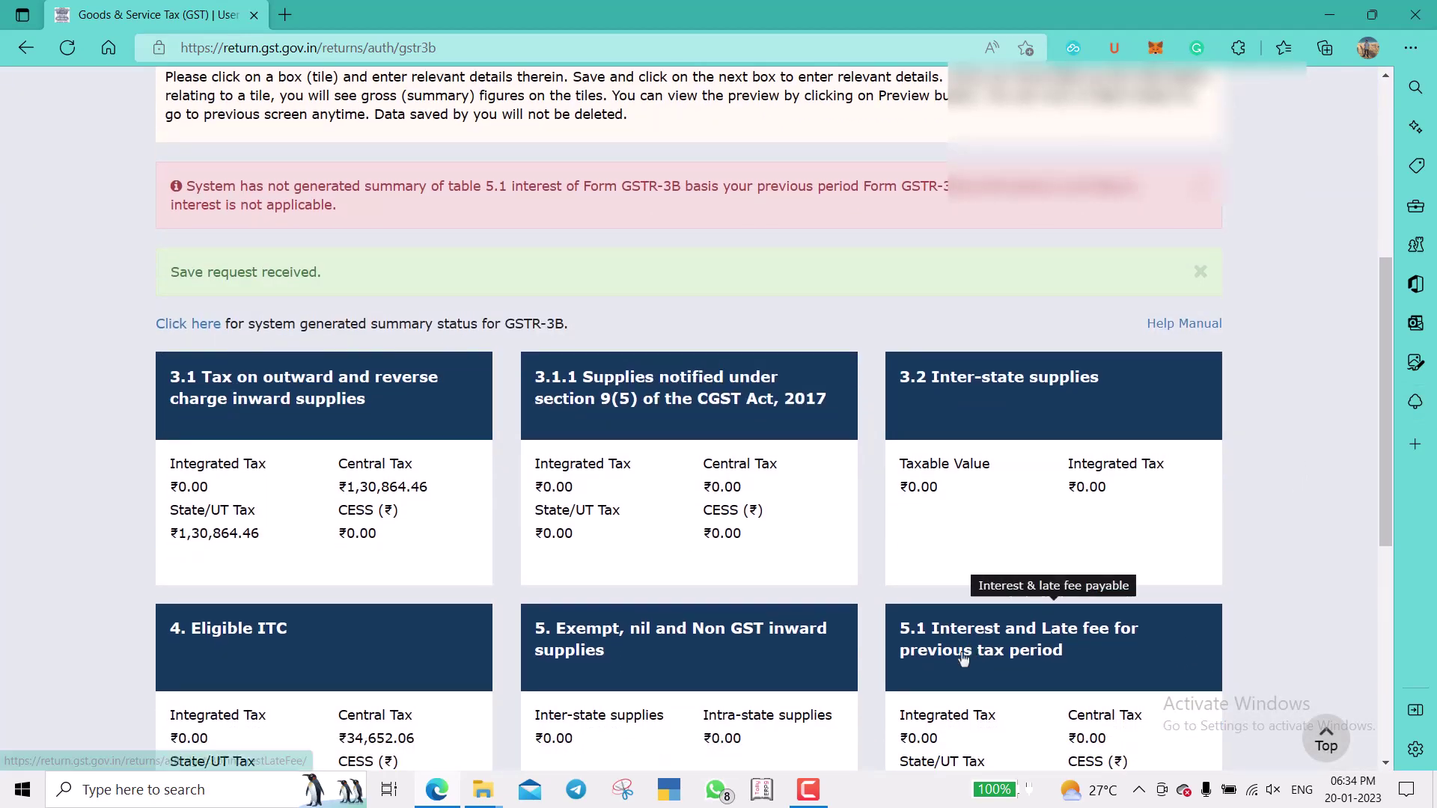
{"action": "left_click", "coordinate": [1362, 714]}
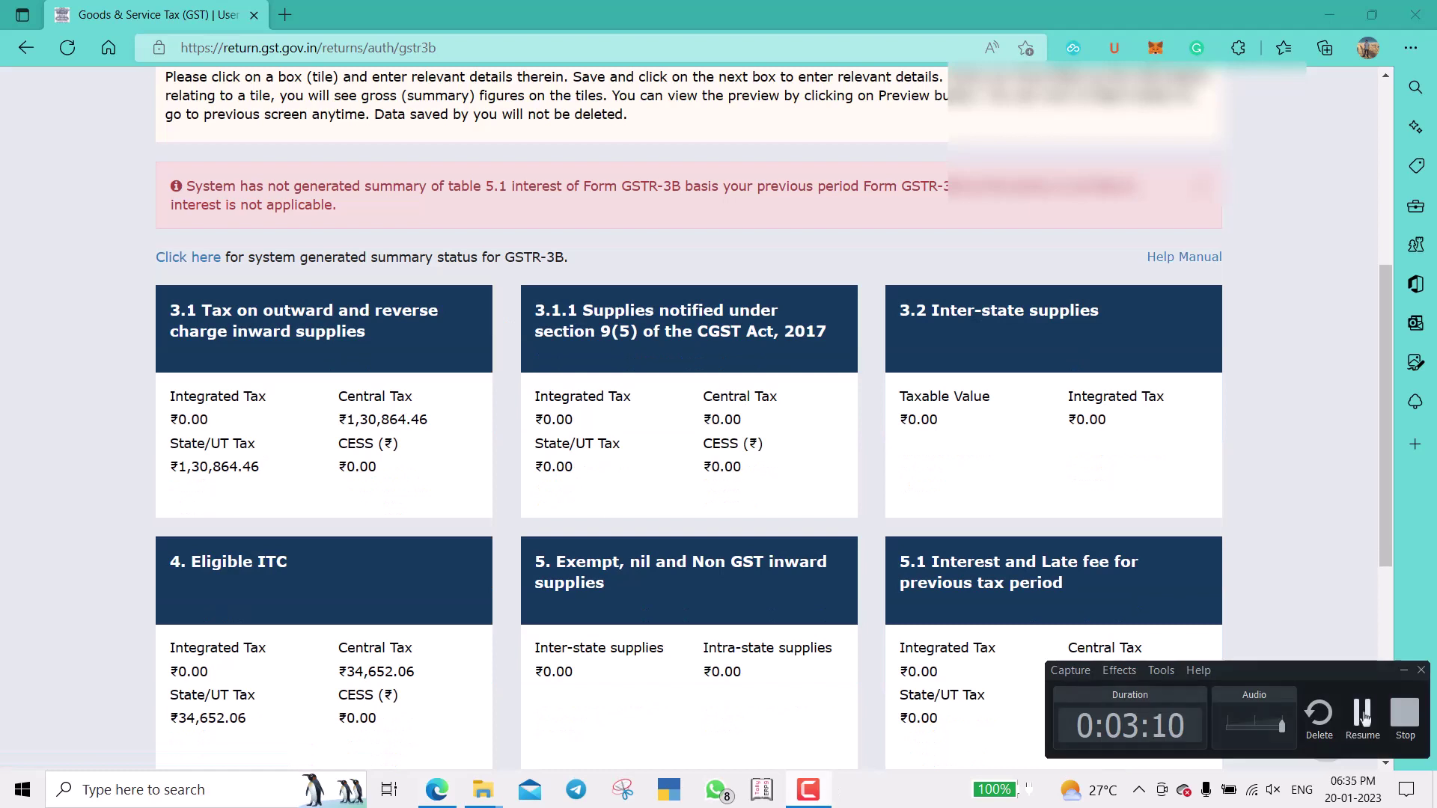
{"action": "left_click", "coordinate": [1362, 715]}
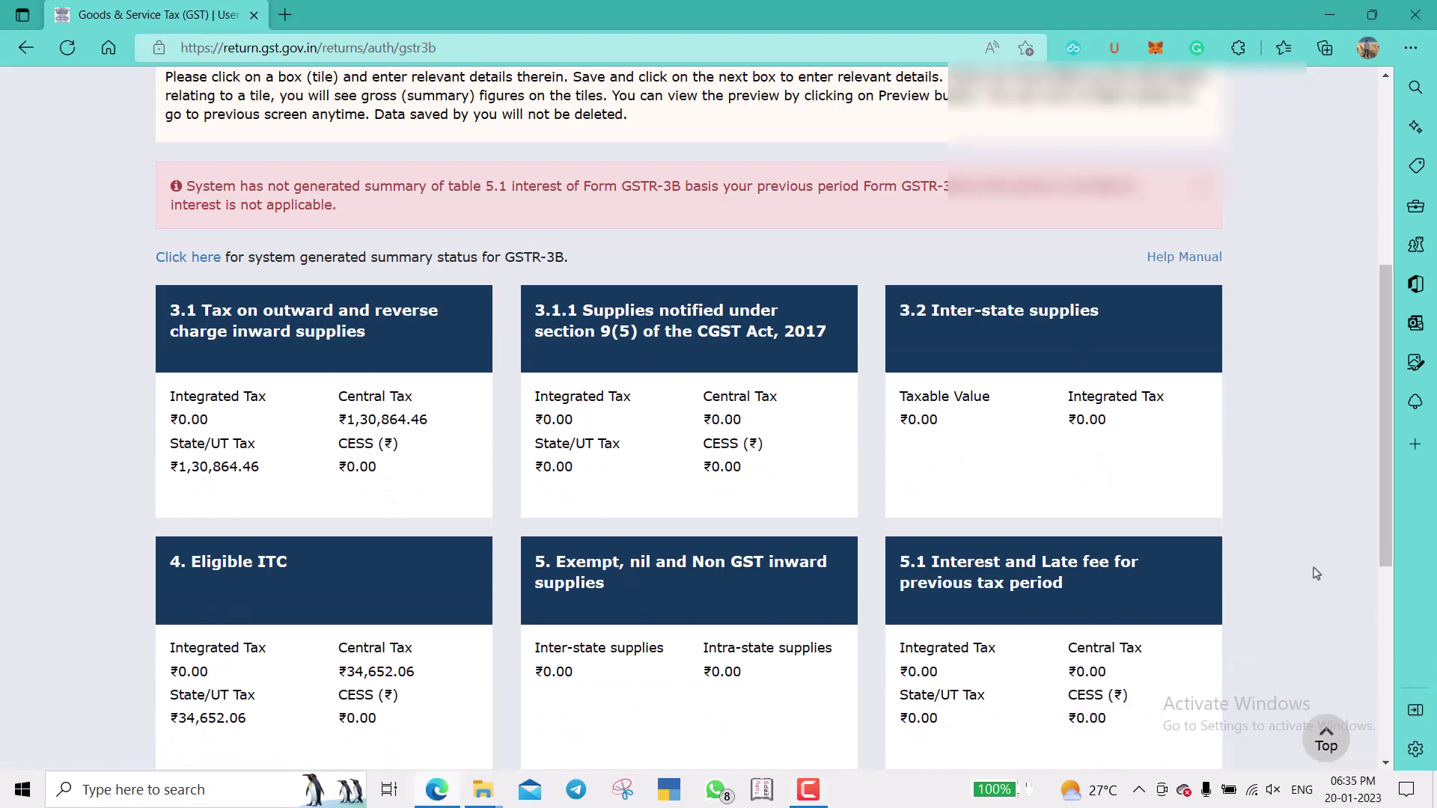
Review the tiles (₹1,30,864.46 CGST/SGST, ₹34,652.06 ITC) and open table 3.1.
{"action": "scroll", "coordinate": [1316, 574], "scroll_direction": "down", "scroll_amount": 1}
{"action": "scroll", "coordinate": [1317, 573], "scroll_direction": "down", "scroll_amount": 1}
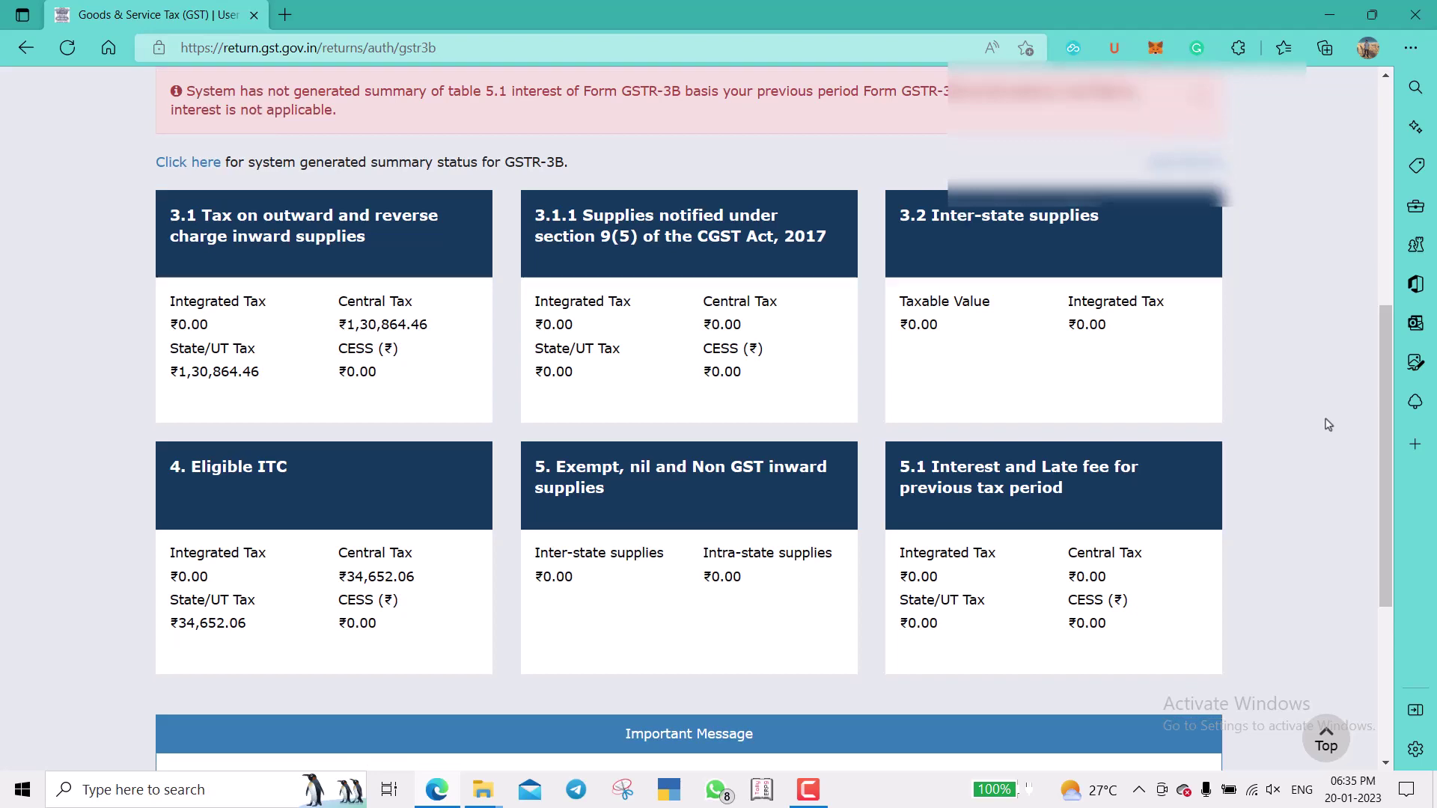
{"action": "scroll", "coordinate": [1328, 425], "scroll_direction": "down", "scroll_amount": 4}
{"action": "scroll", "coordinate": [1328, 424], "scroll_direction": "up", "scroll_amount": 3}
{"action": "scroll", "coordinate": [1328, 424], "scroll_direction": "up", "scroll_amount": 2}
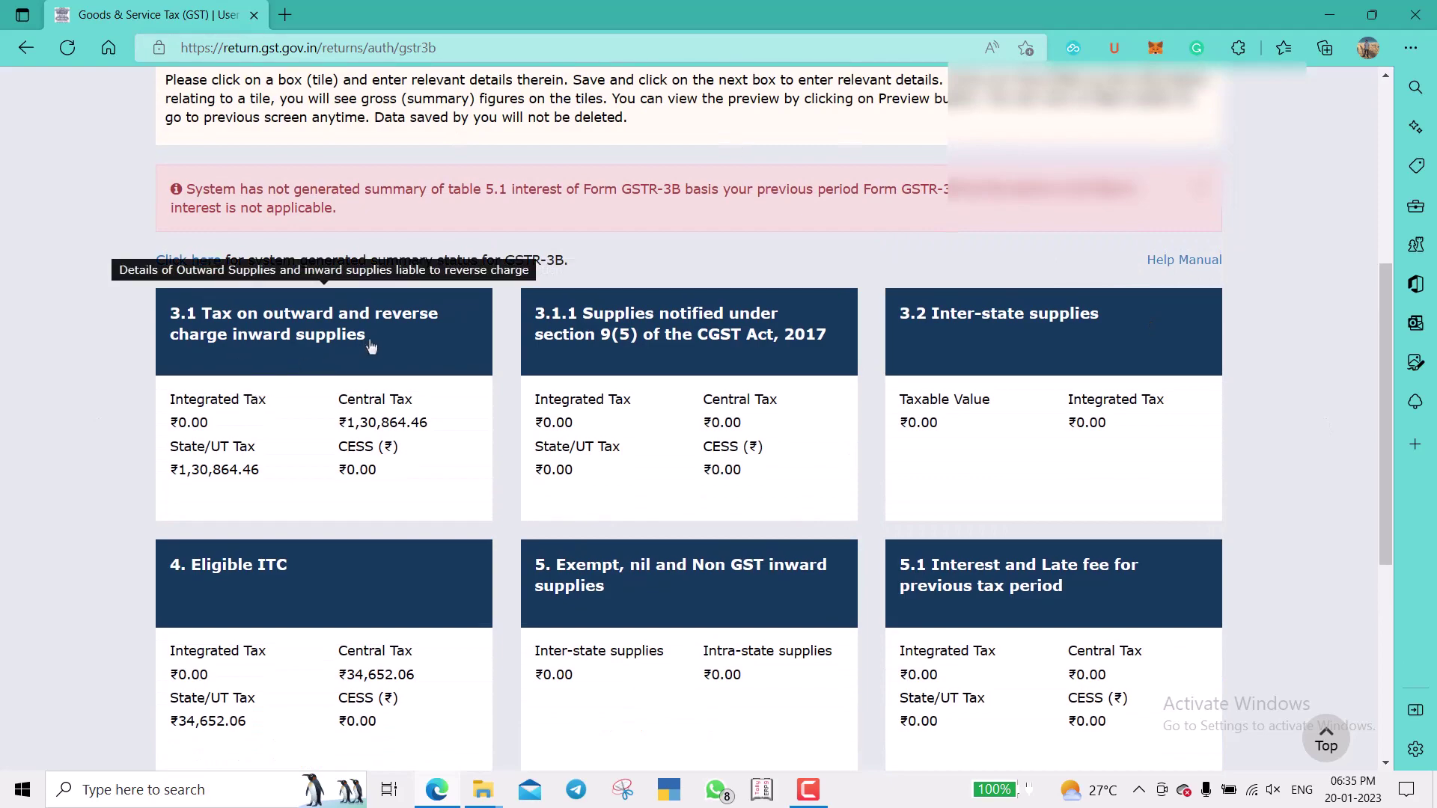
{"action": "left_click", "coordinate": [371, 347]}
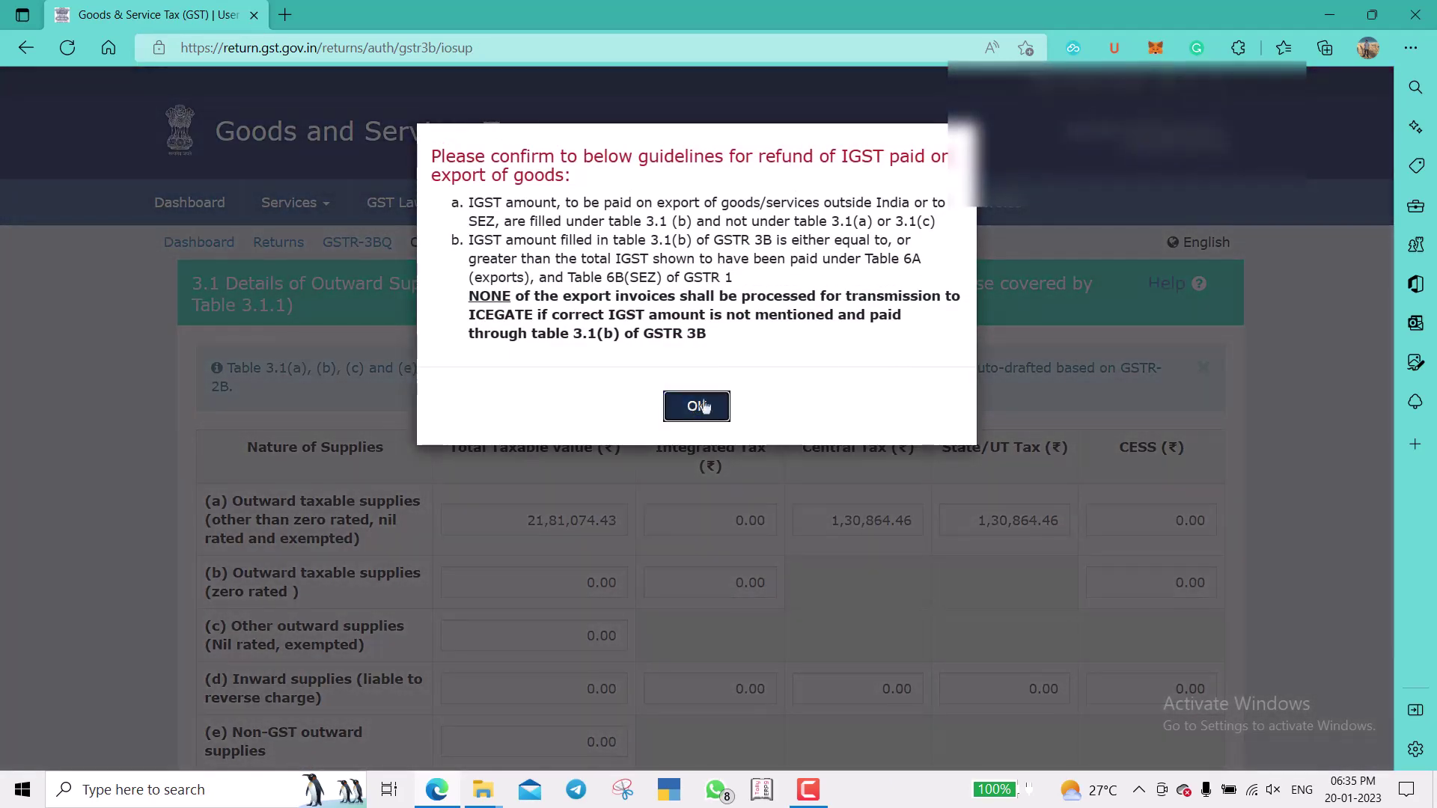
Check row (a): 21,81,074.43 taxable value and 1,30,864.46 central and state tax.
{"action": "left_click", "coordinate": [703, 407]}
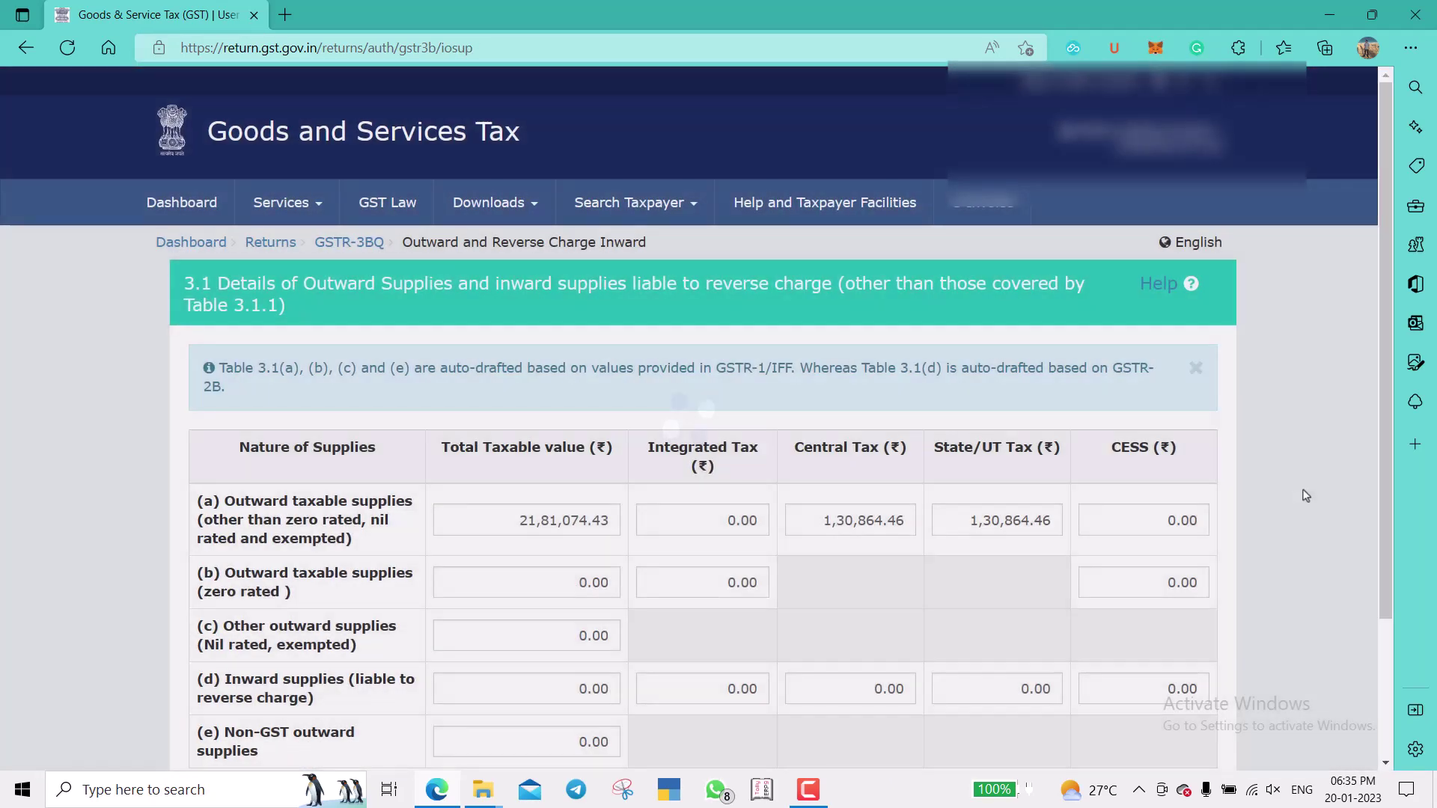
{"action": "scroll", "coordinate": [1304, 497], "scroll_direction": "down", "scroll_amount": 3}
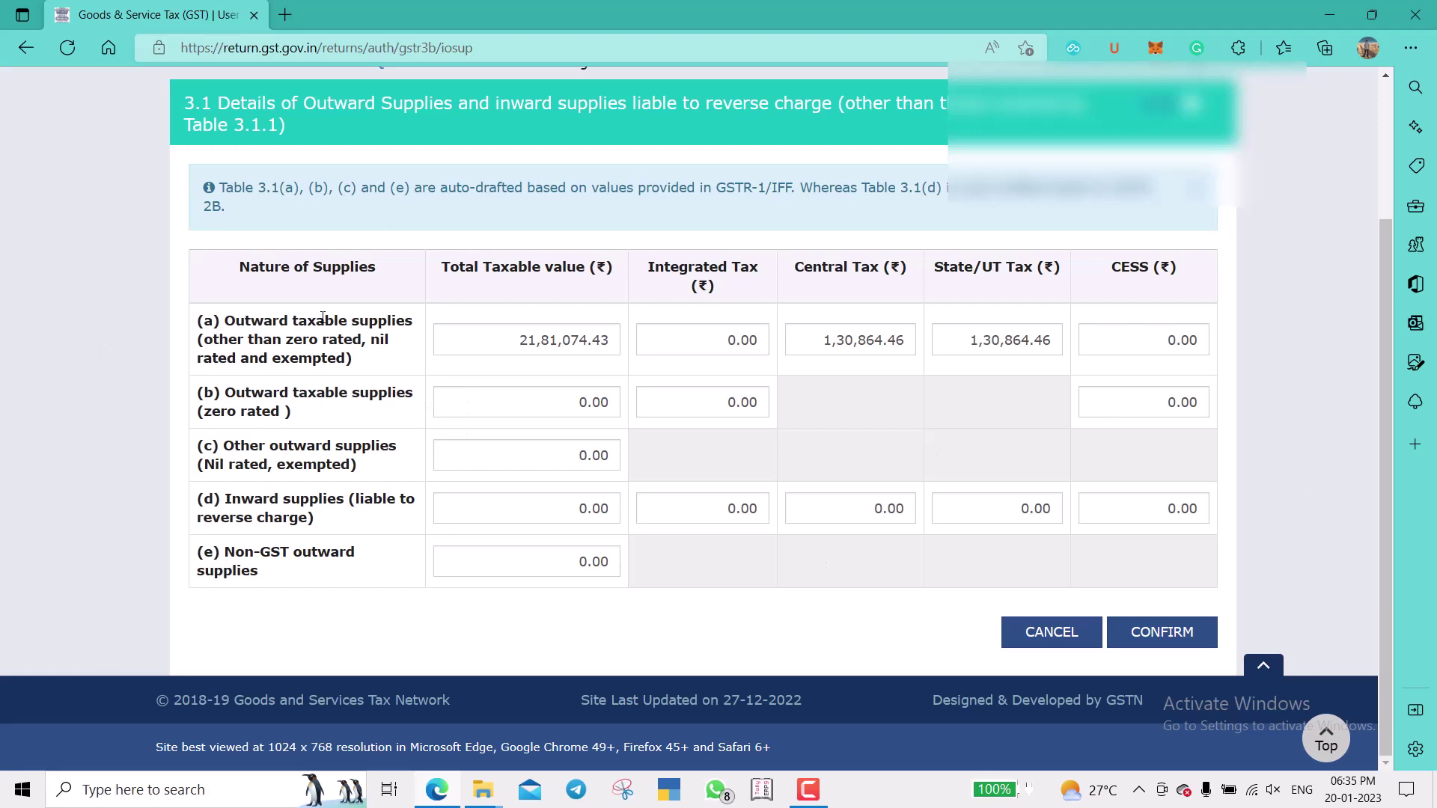
{"action": "left_click", "coordinate": [482, 343]}
{"action": "left_click", "coordinate": [703, 350]}
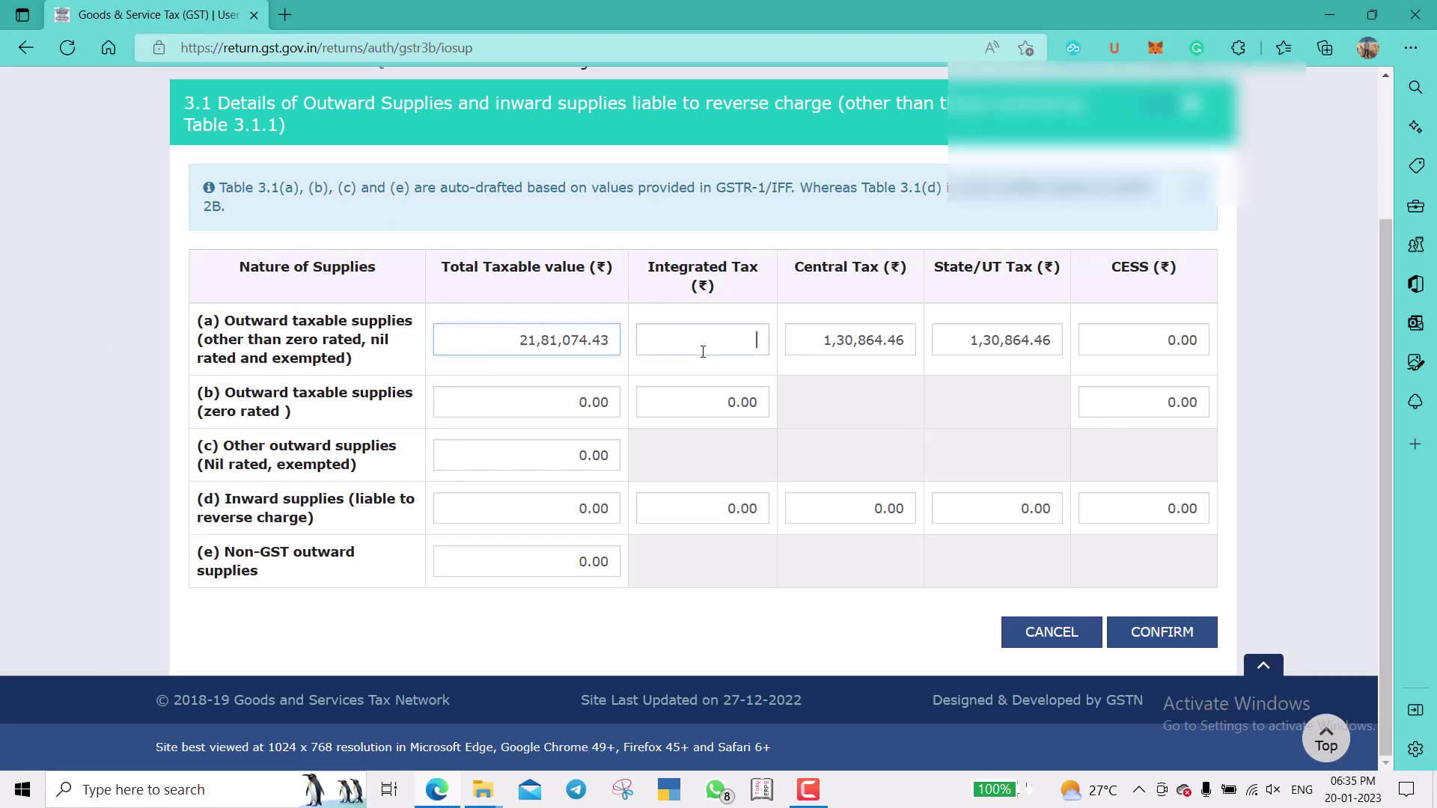
{"action": "left_click", "coordinate": [794, 350]}
{"action": "left_click", "coordinate": [961, 341]}
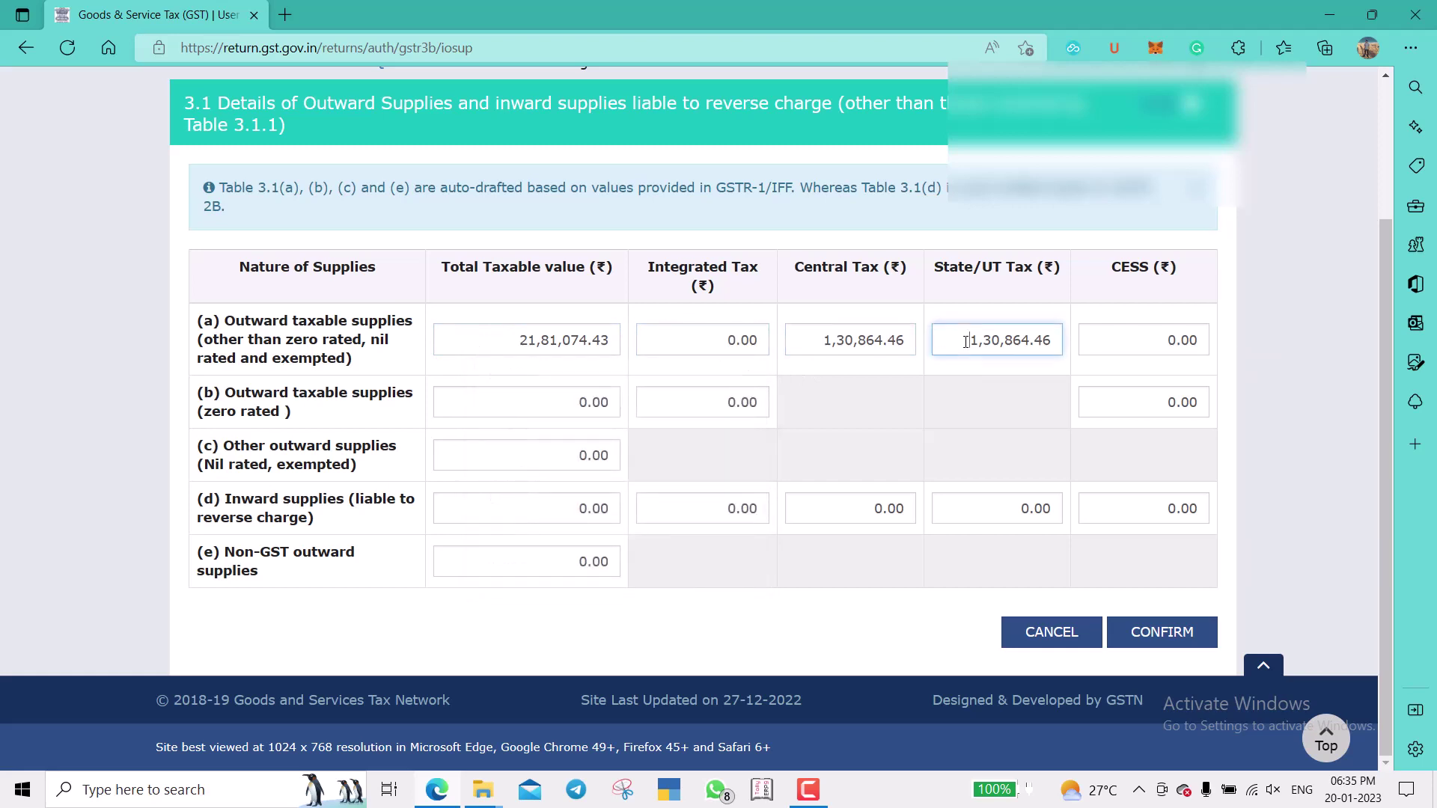
{"action": "left_click", "coordinate": [1247, 371]}
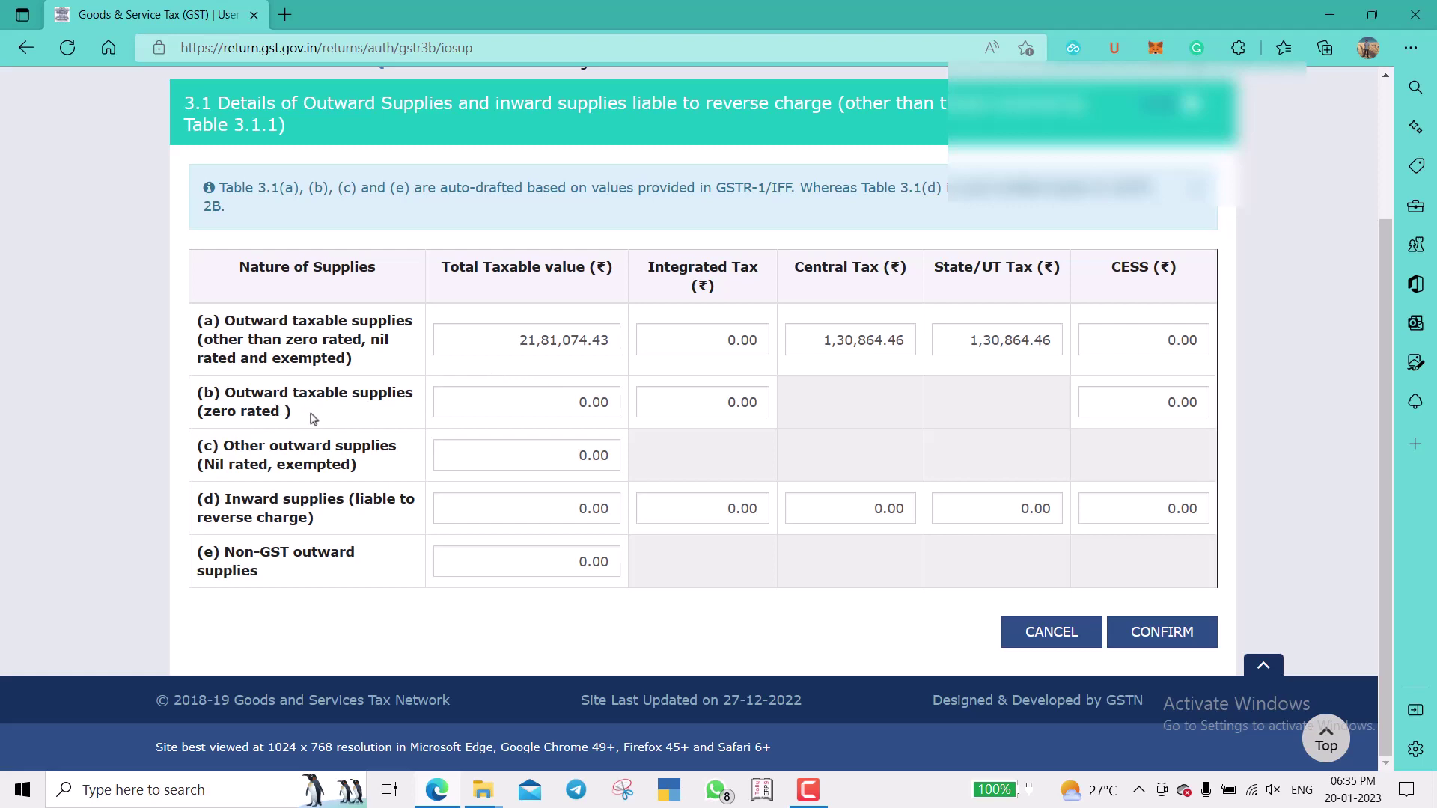
Leave rows (b) to (d), including reverse-charge row (d), at 0.00.
{"action": "left_click", "coordinate": [471, 402]}
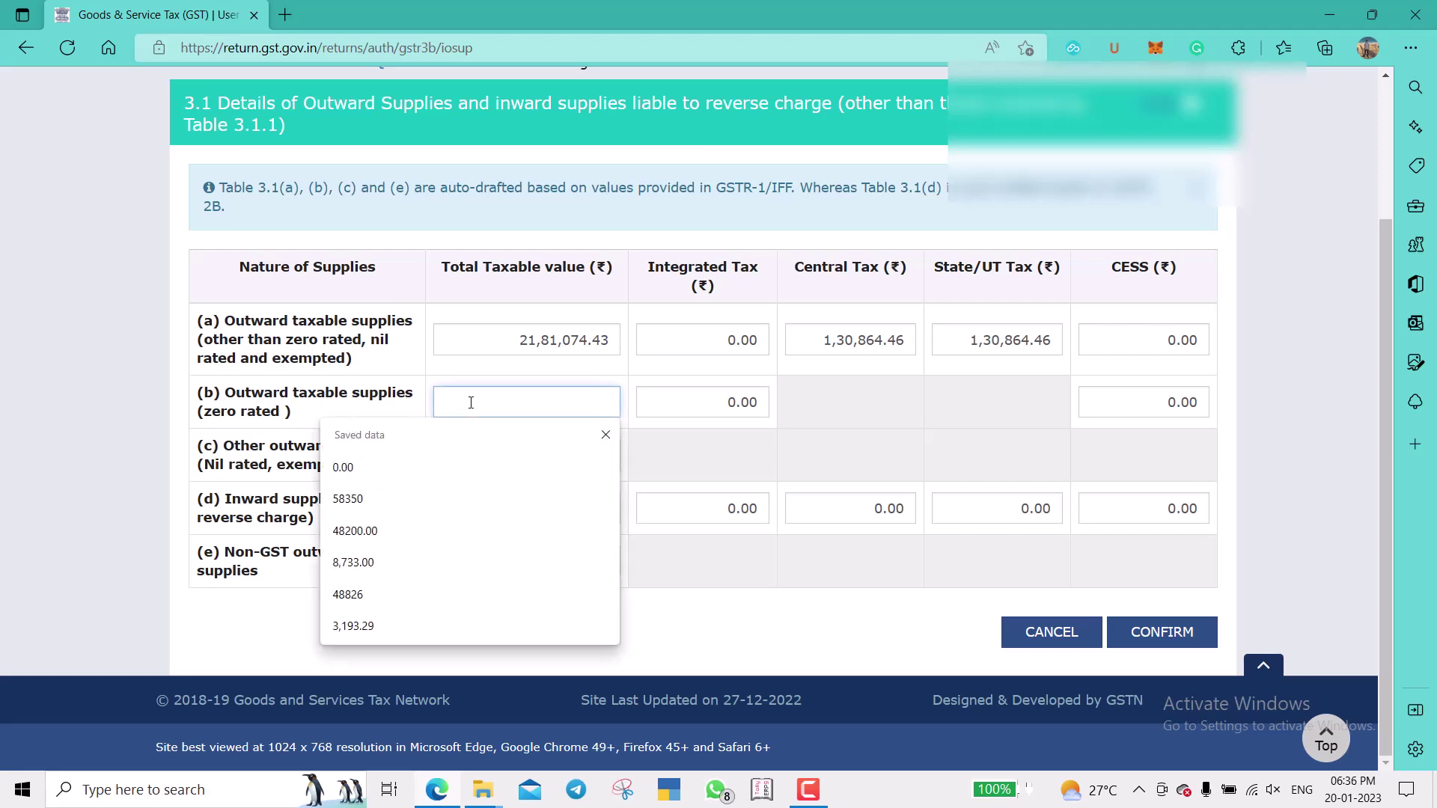
{"action": "left_click", "coordinate": [605, 434]}
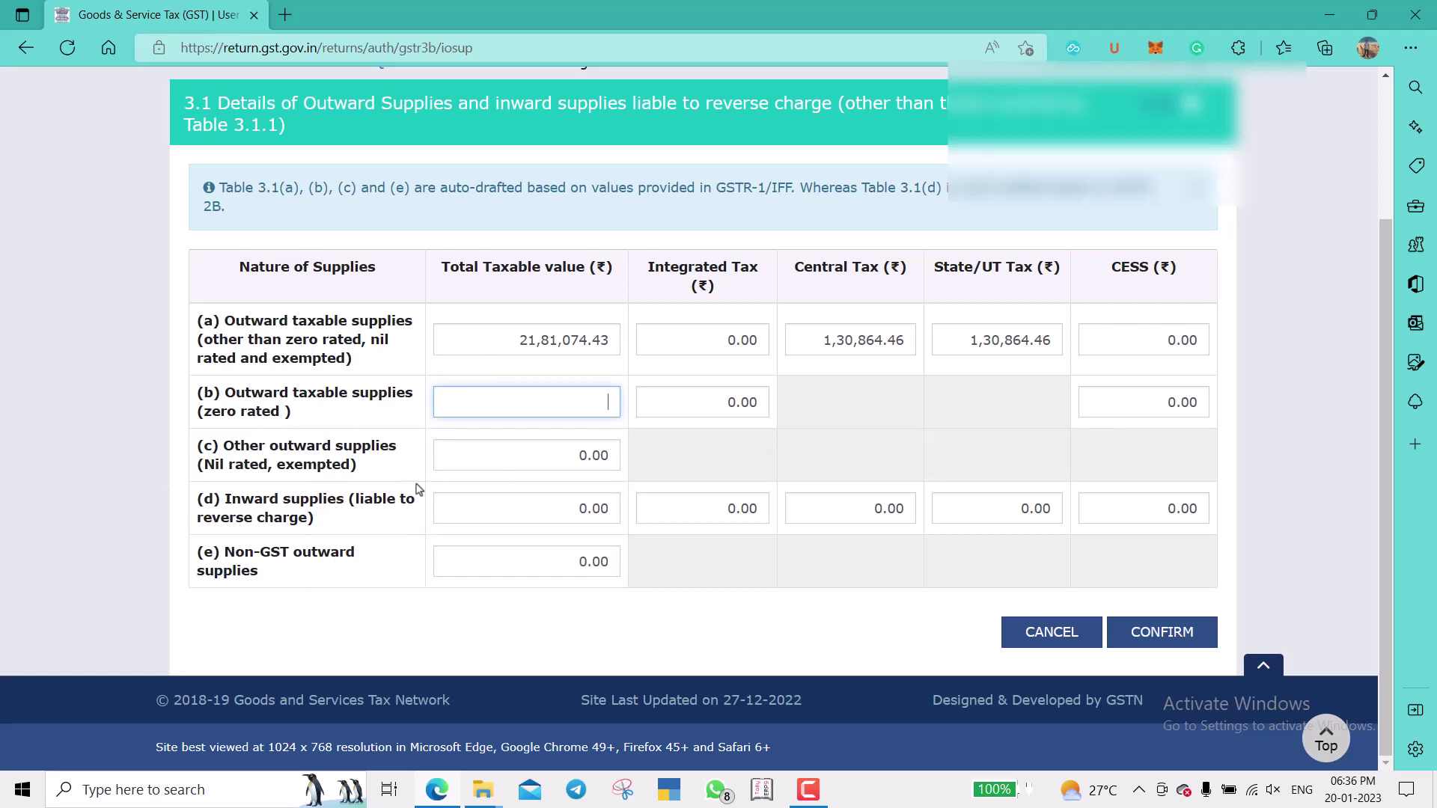
{"action": "left_click", "coordinate": [483, 461]}
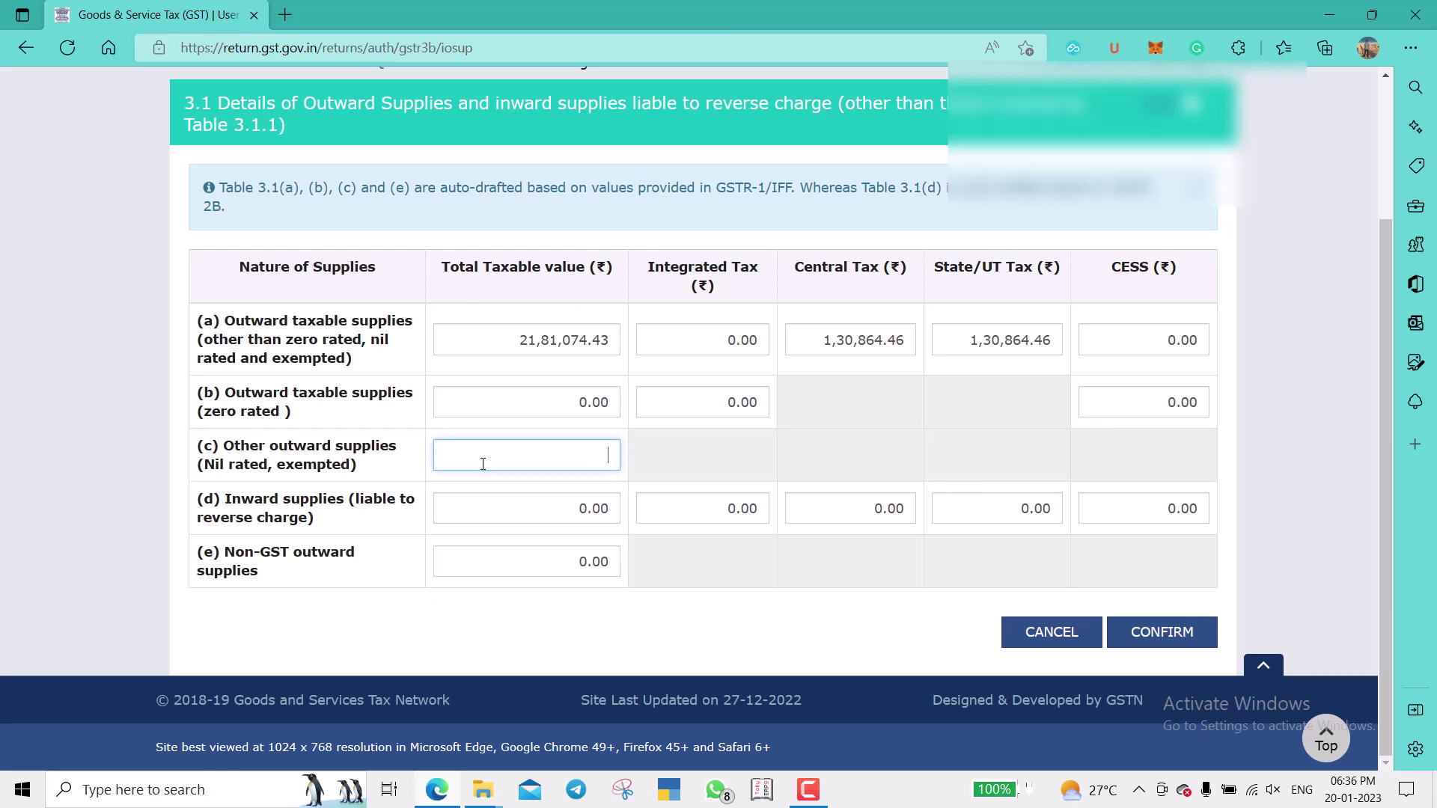
{"action": "left_click", "coordinate": [502, 509]}
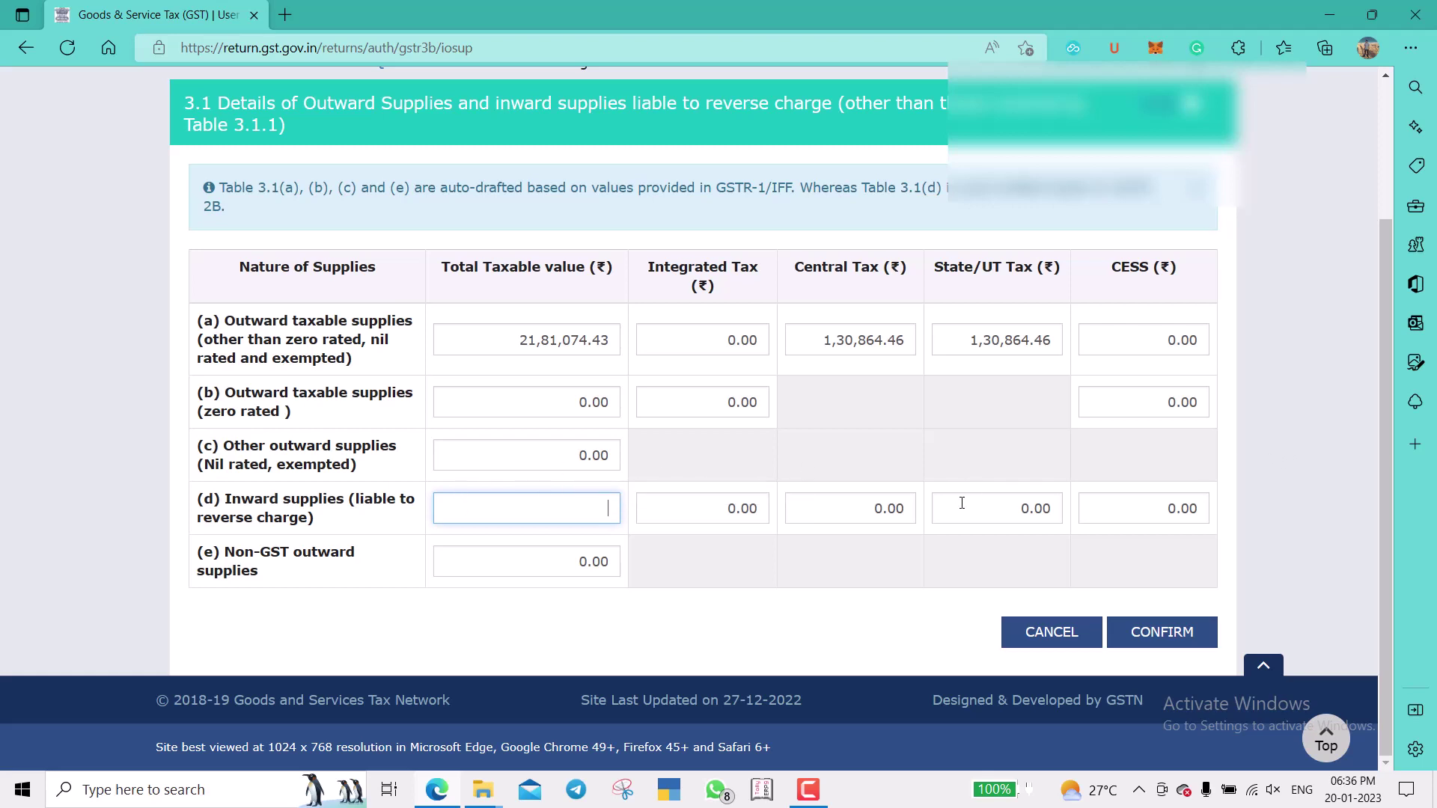
{"action": "left_click", "coordinate": [875, 509]}
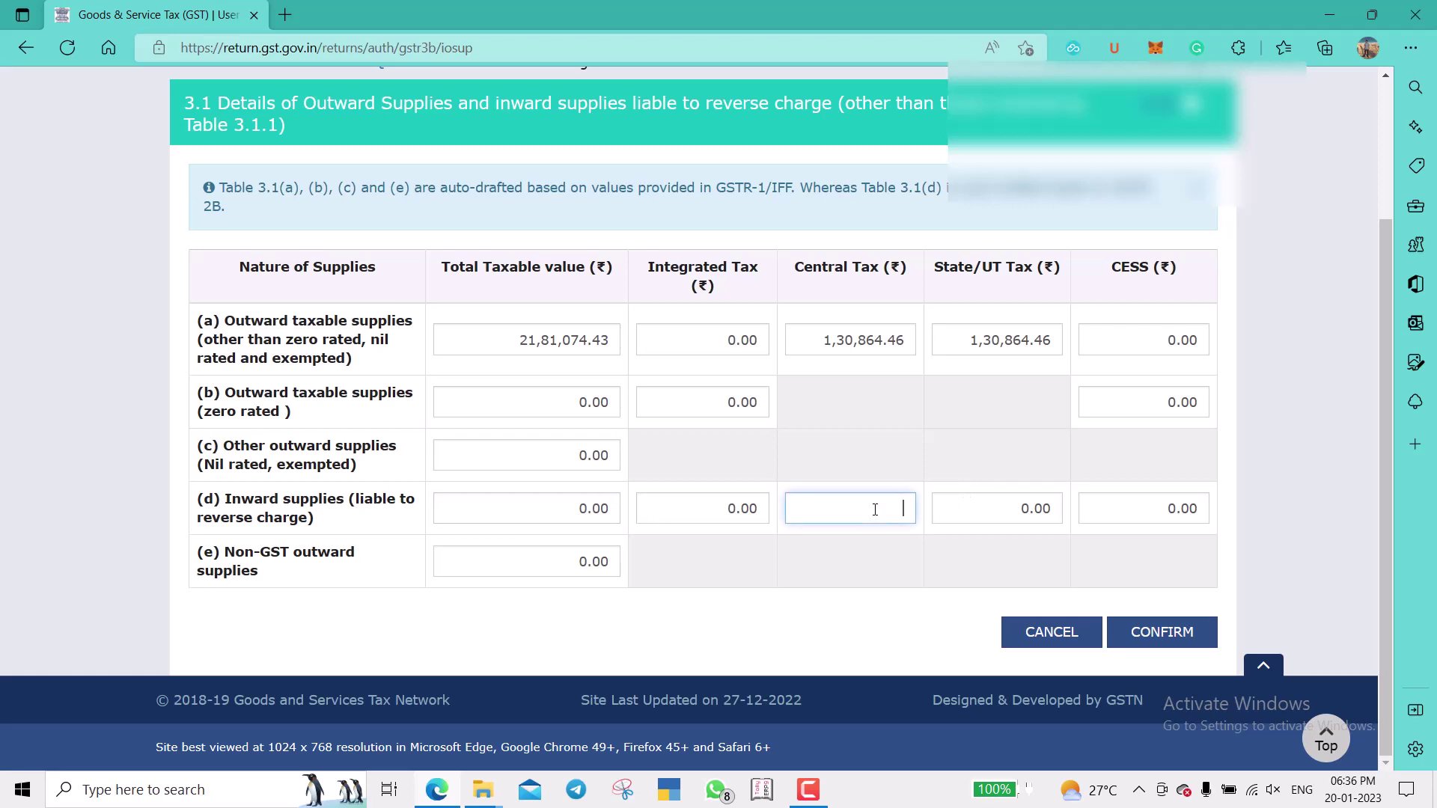
{"action": "left_click", "coordinate": [986, 509]}
{"action": "left_click", "coordinate": [1282, 474]}
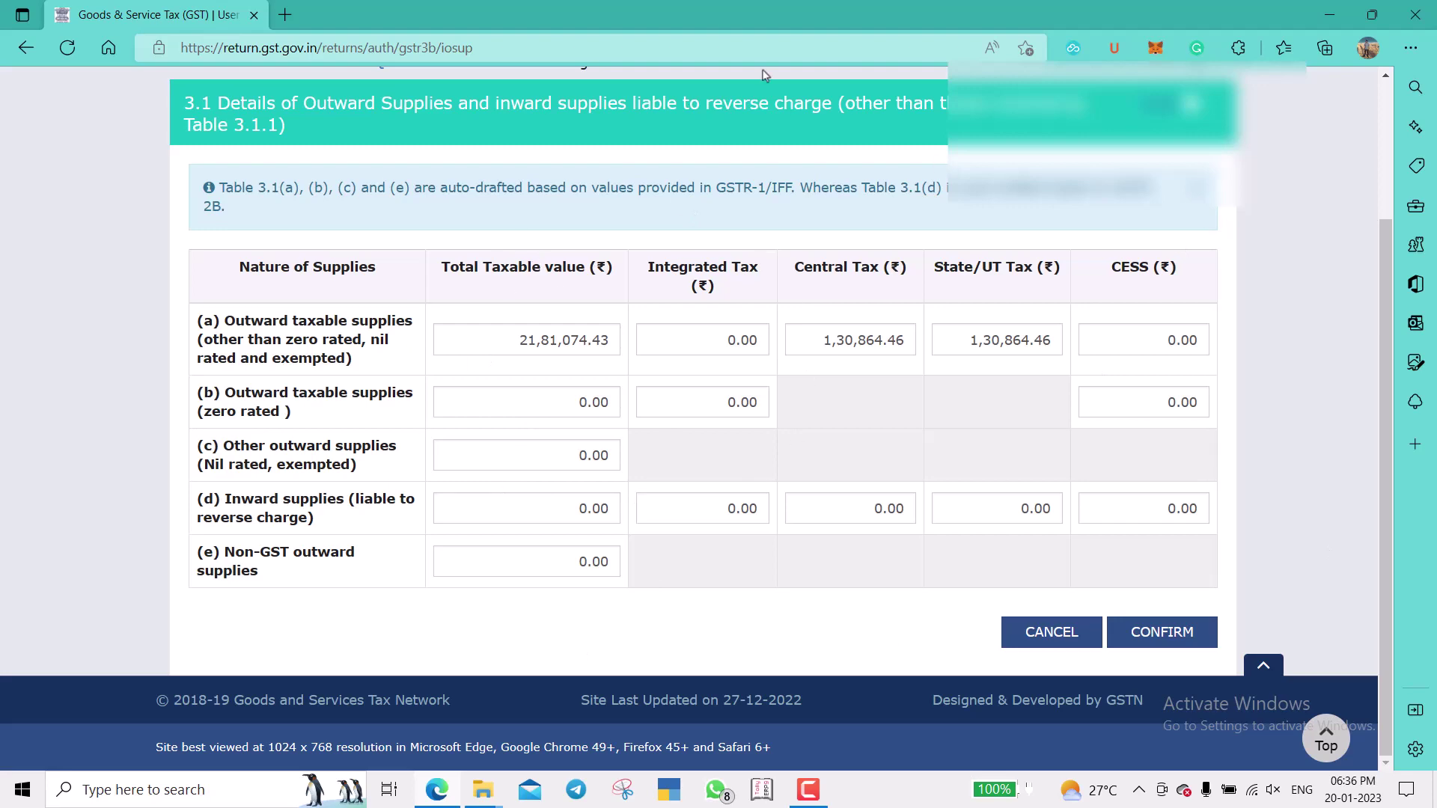
Confirm table 3.1, then confirm the 3.1.1 e-commerce supplies table at 0.00.
{"action": "left_click", "coordinate": [1157, 633]}
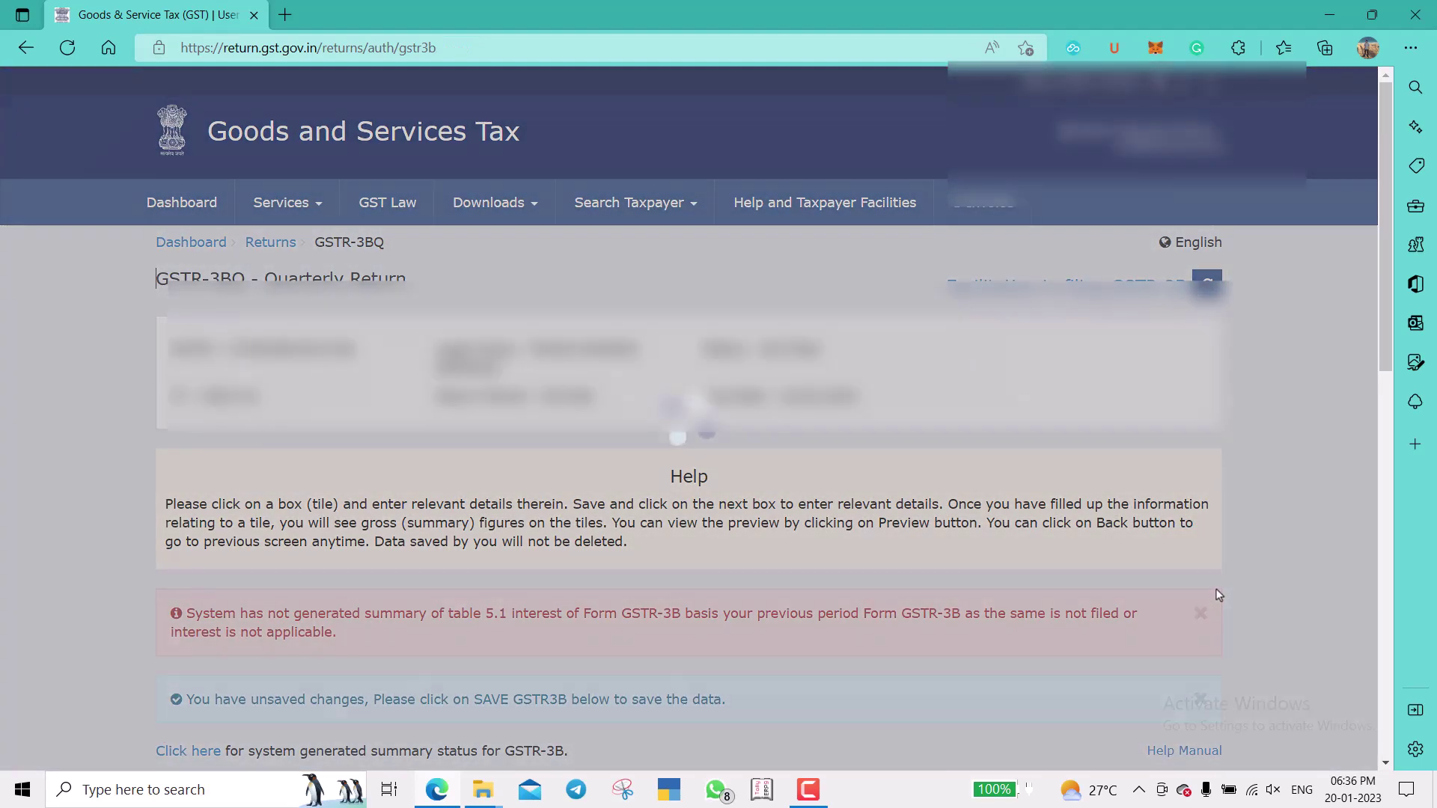
{"action": "scroll", "coordinate": [1240, 584], "scroll_direction": "down", "scroll_amount": 7}
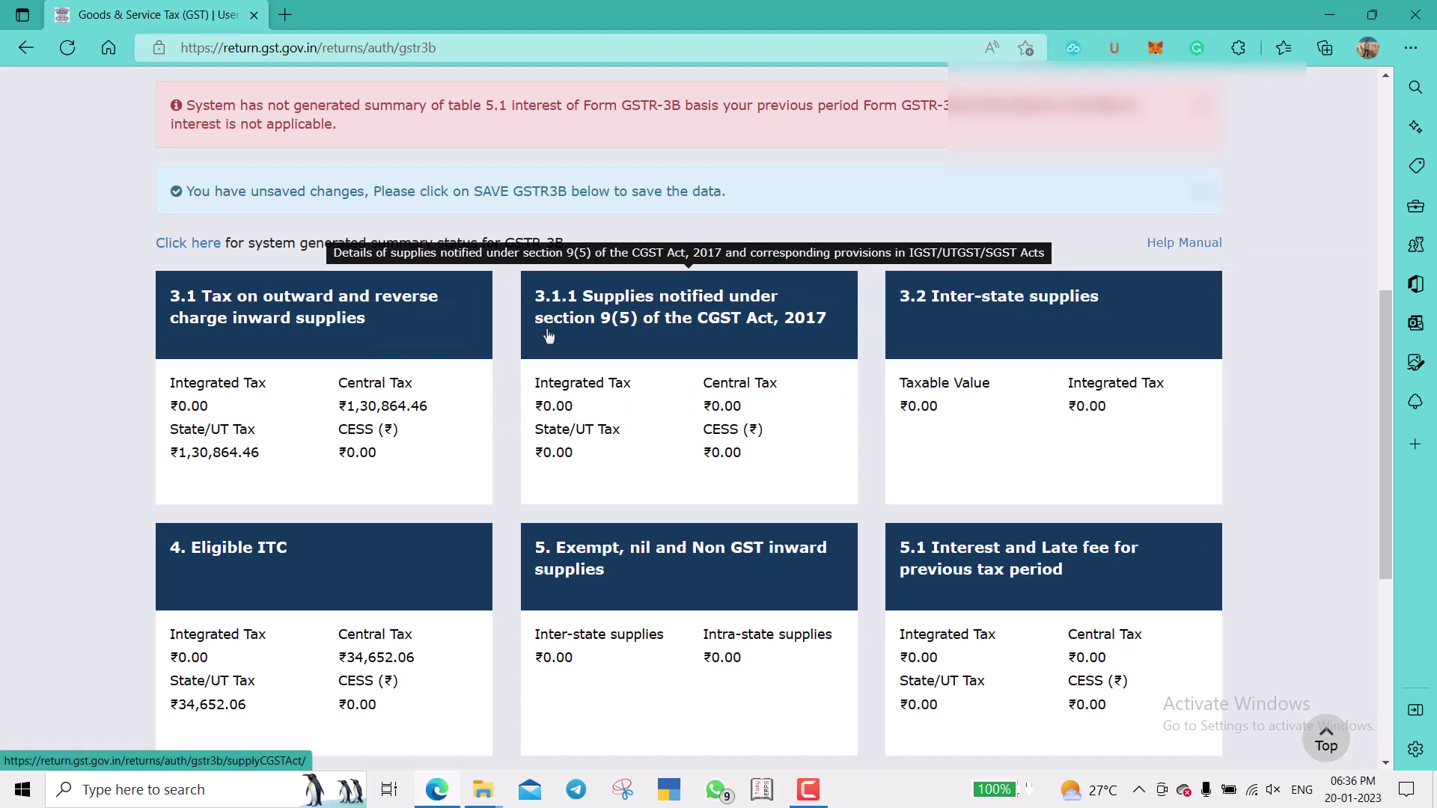
{"action": "left_click", "coordinate": [658, 341]}
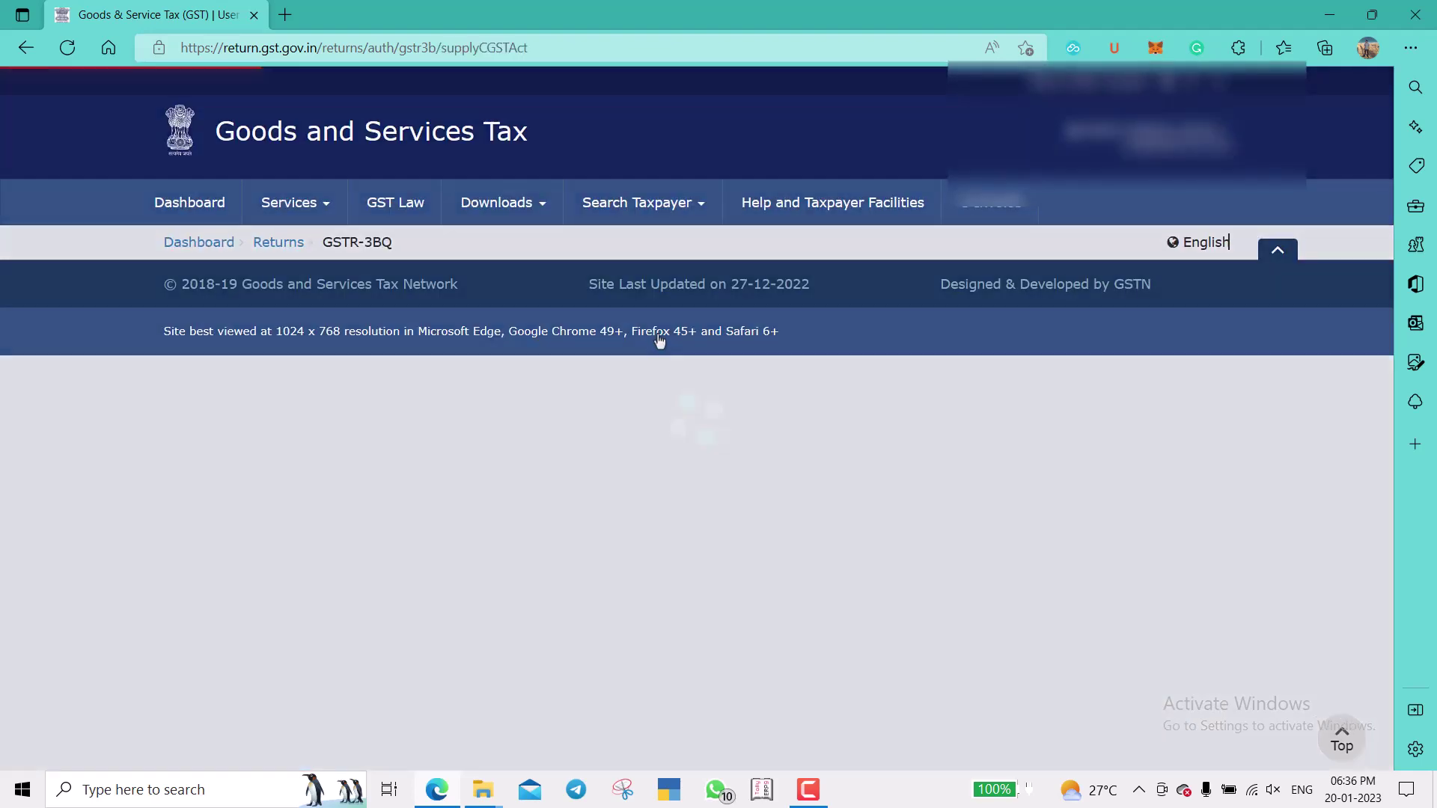
{"action": "scroll", "coordinate": [1265, 451], "scroll_direction": "down", "scroll_amount": 1}
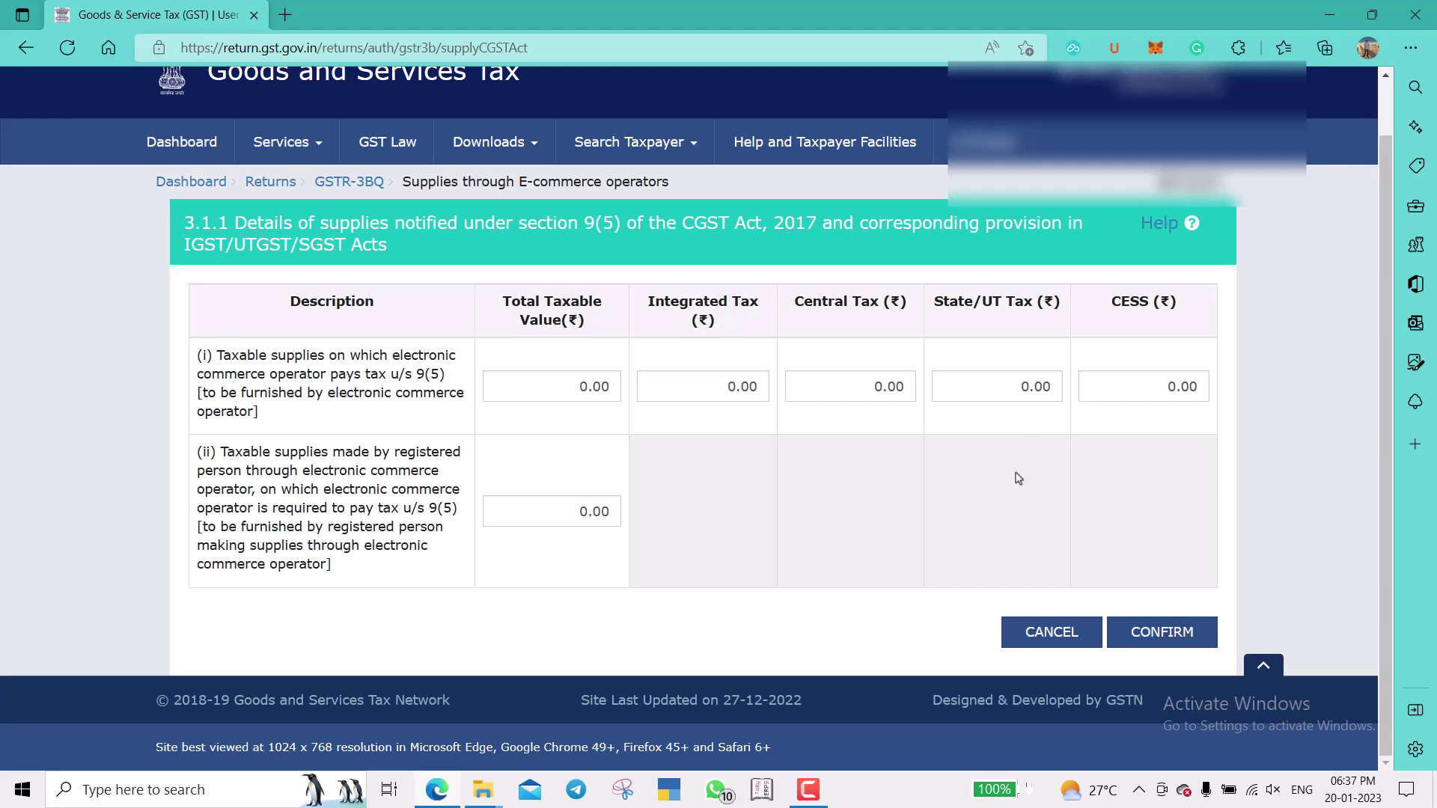
{"action": "left_click", "coordinate": [1161, 632]}
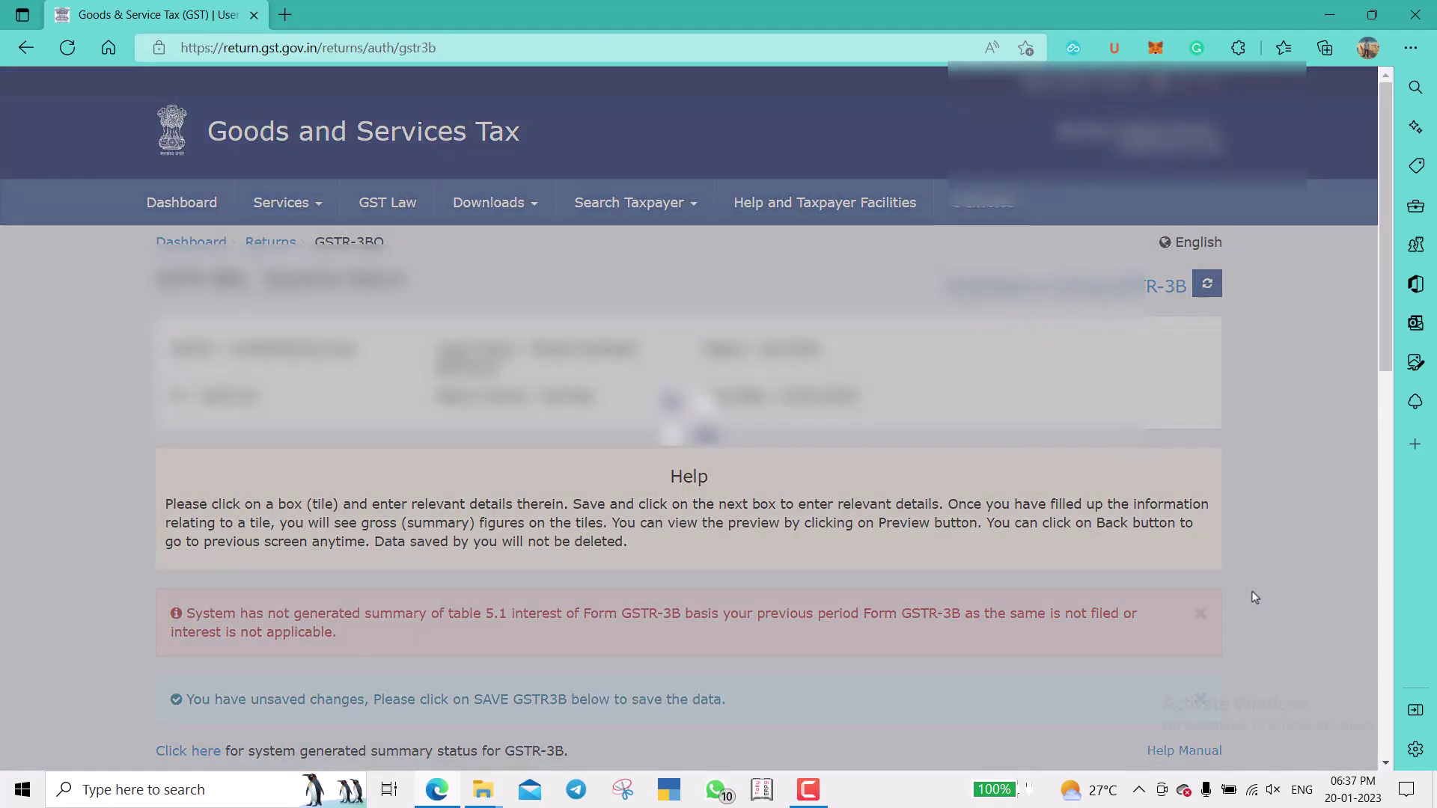
Confirm table 3.2 inter-state supplies with no place of supply or amounts entered.
{"action": "scroll", "coordinate": [1255, 596], "scroll_direction": "down", "scroll_amount": 6}
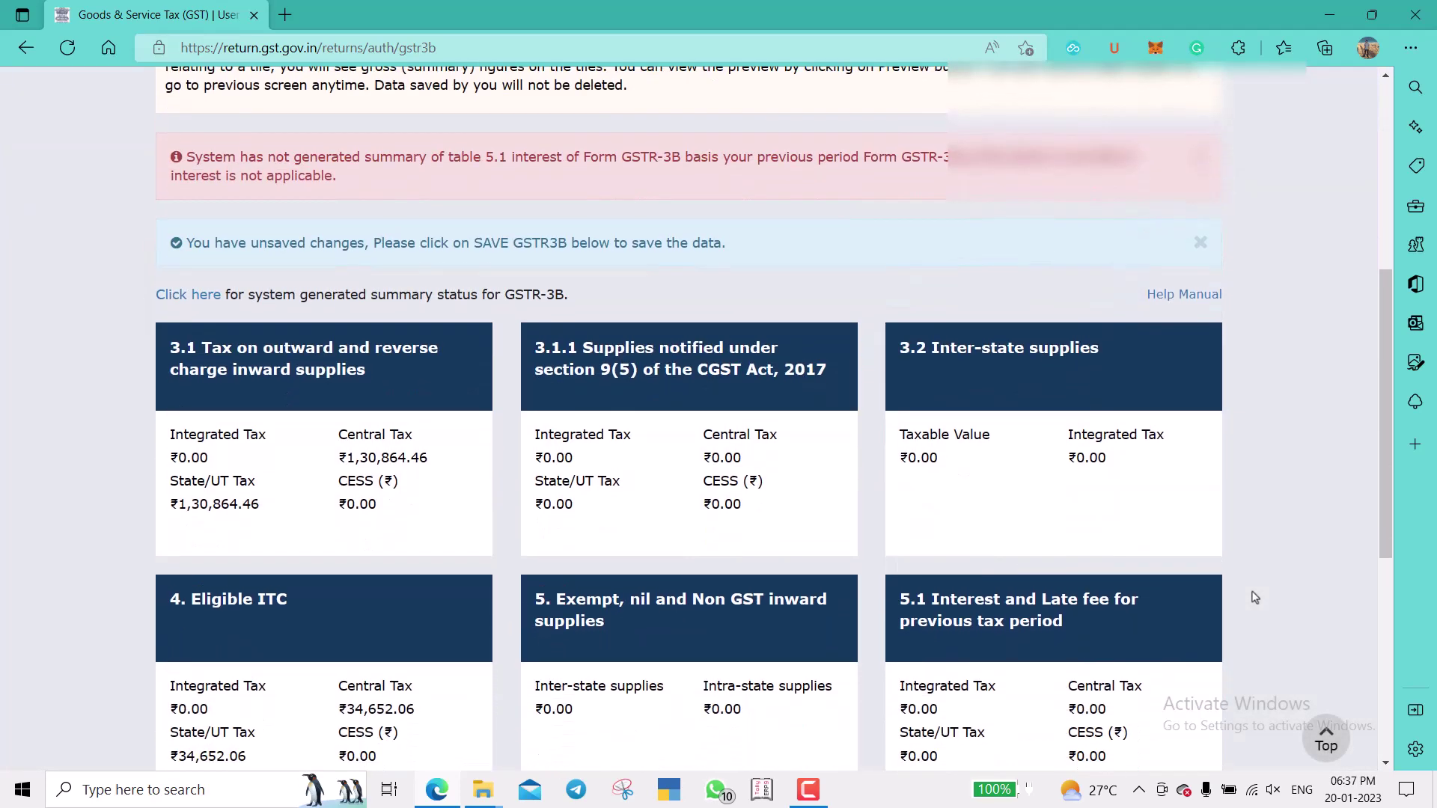
{"action": "left_click", "coordinate": [1254, 593]}
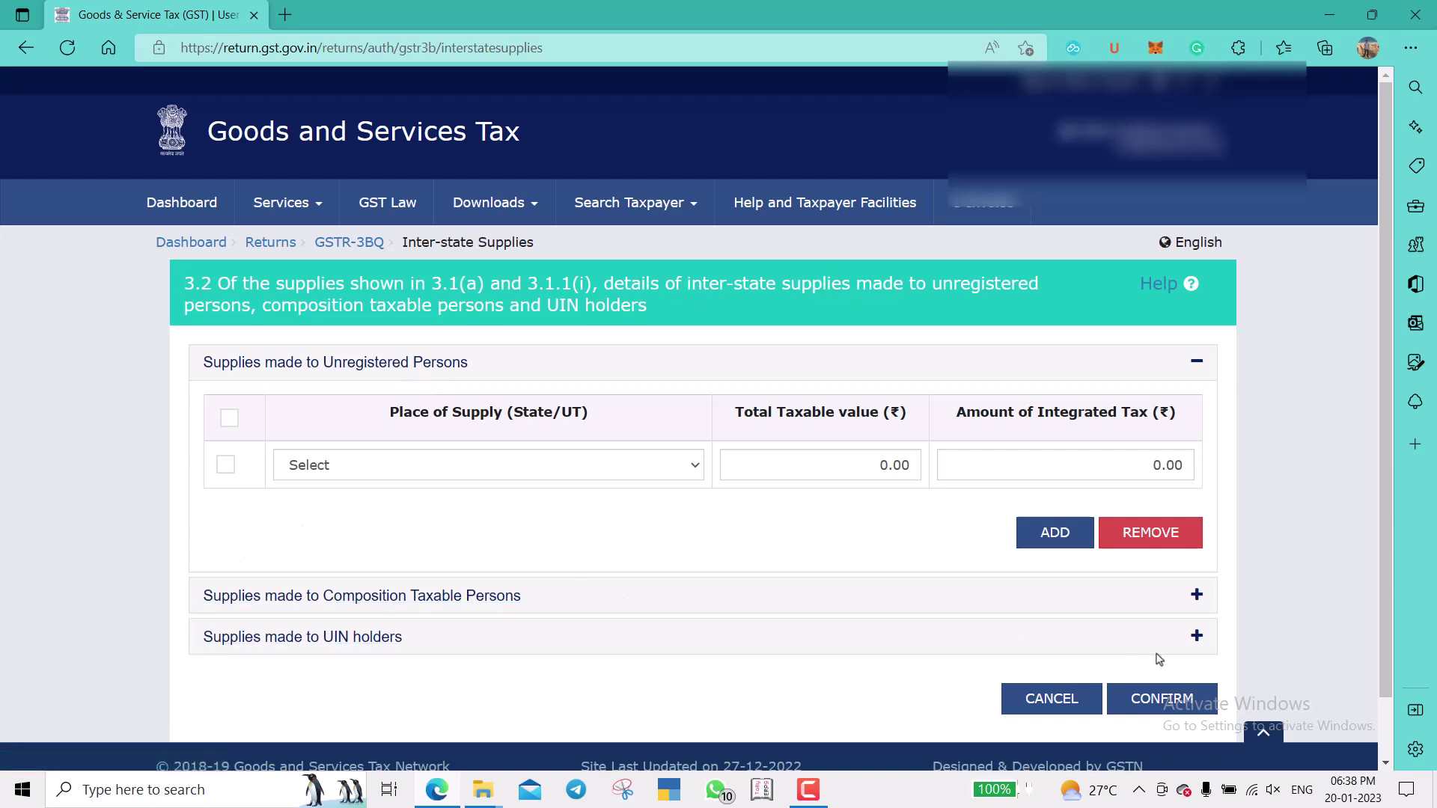
{"action": "left_click", "coordinate": [574, 477]}
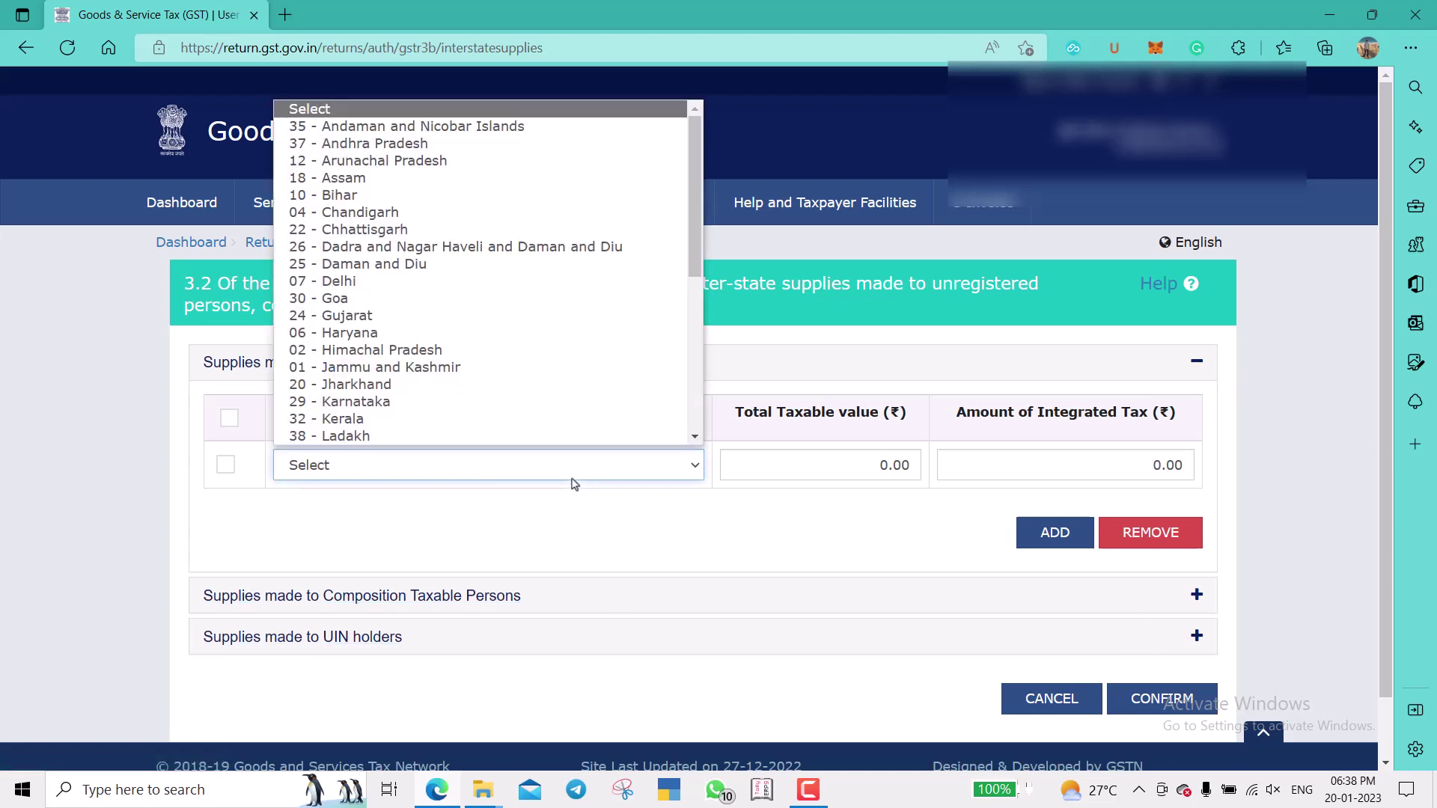
{"action": "left_click", "coordinate": [894, 462]}
{"action": "left_click", "coordinate": [860, 464]}
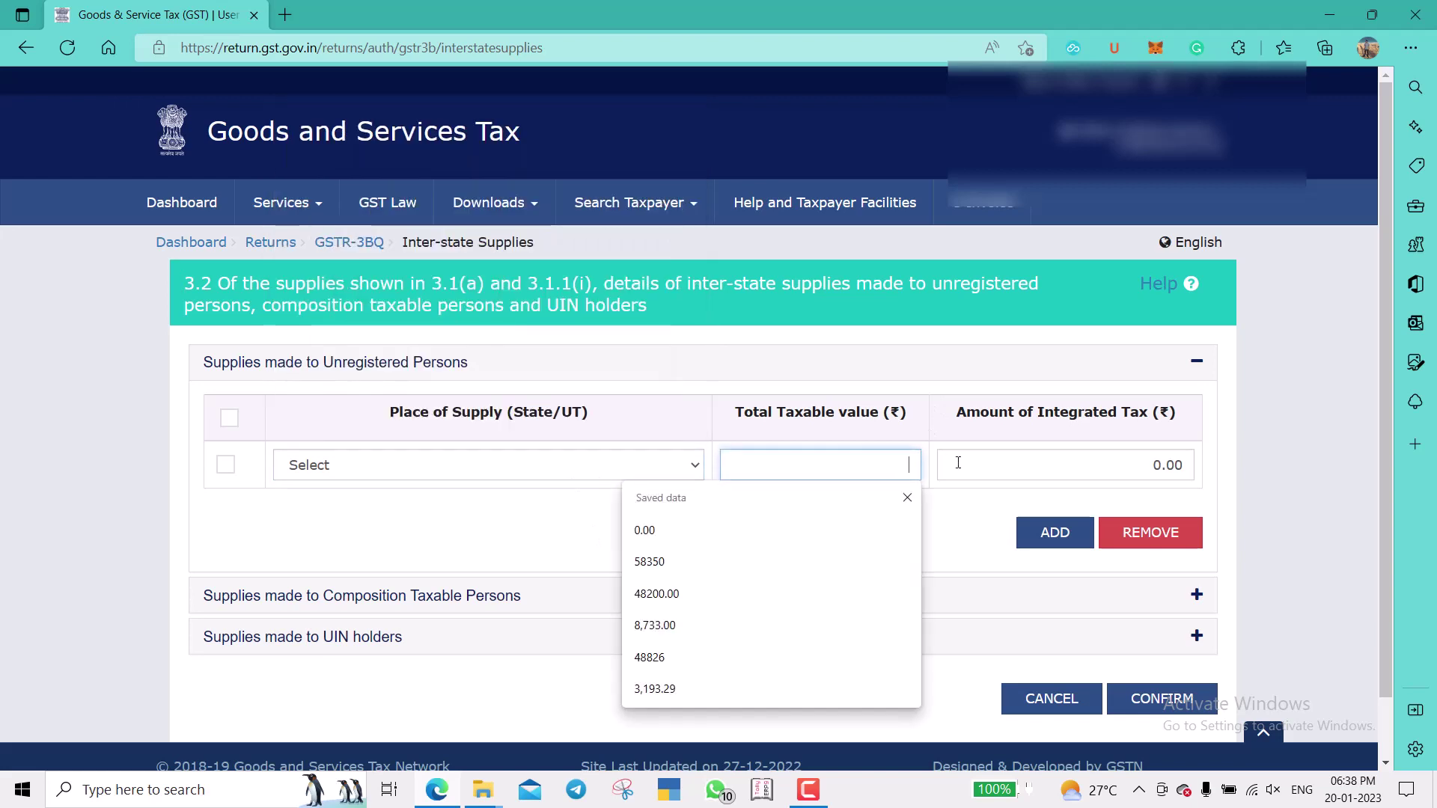
{"action": "left_click", "coordinate": [994, 462]}
{"action": "left_click", "coordinate": [1322, 493]}
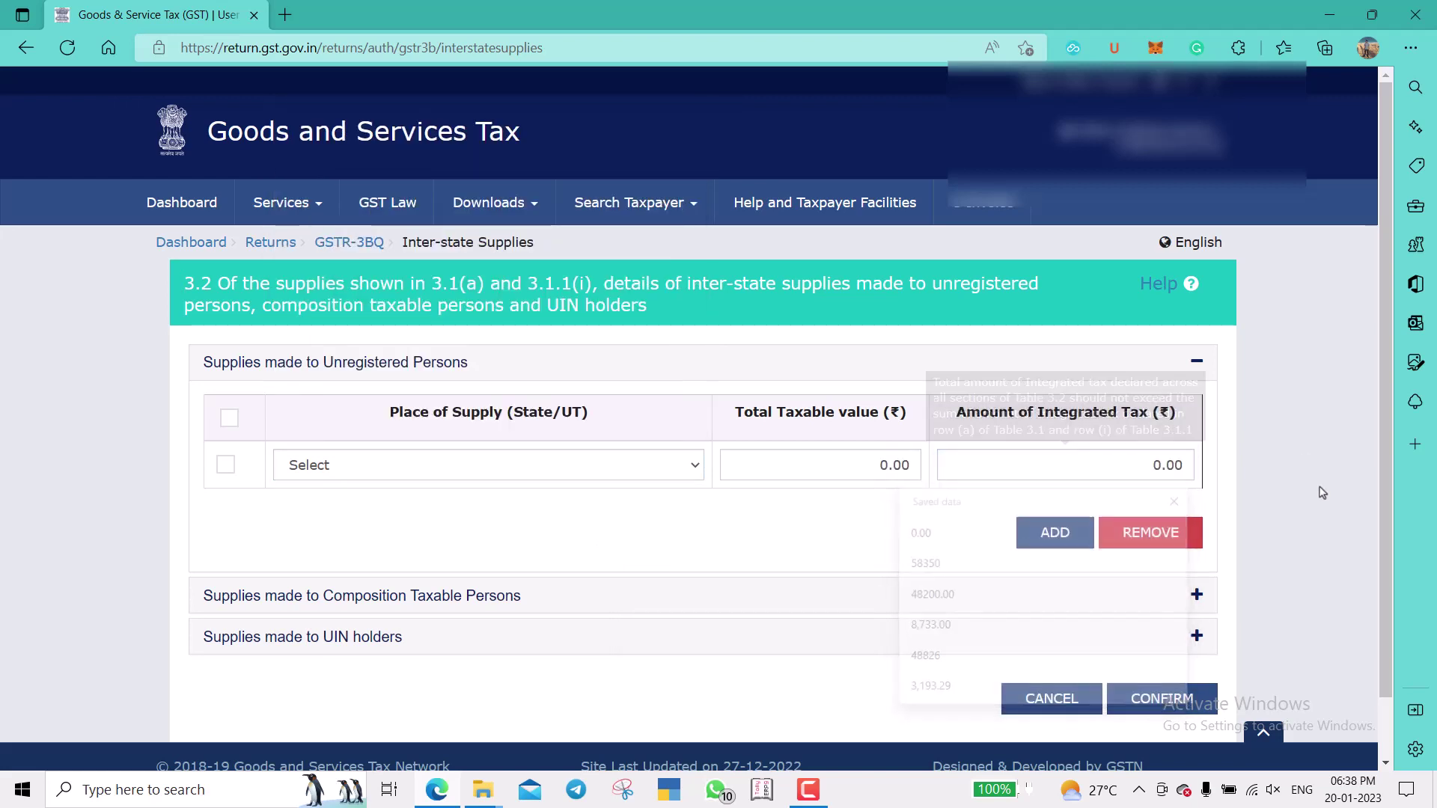
{"action": "scroll", "coordinate": [1322, 492], "scroll_direction": "down", "scroll_amount": 1}
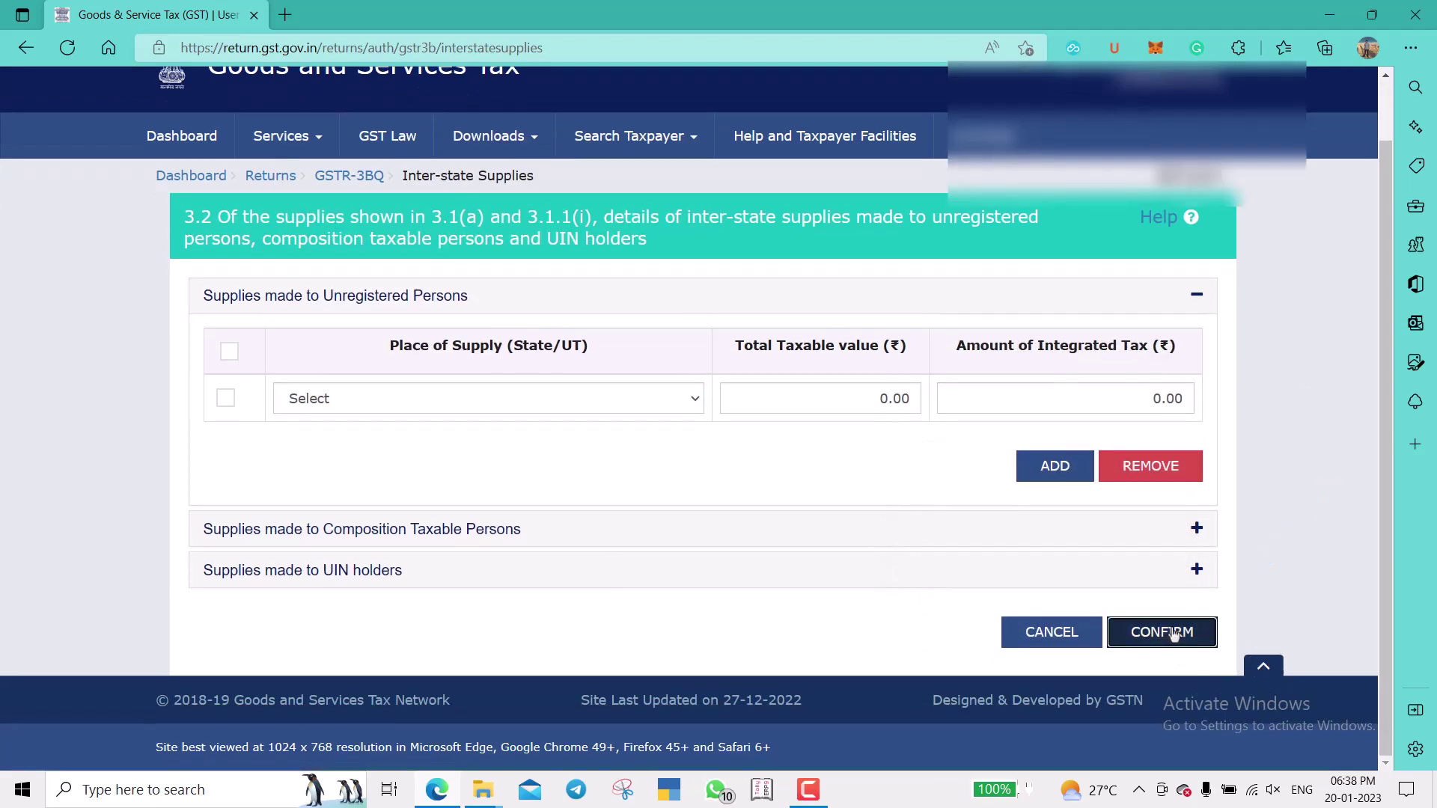
{"action": "left_click", "coordinate": [1173, 633]}
{"action": "scroll", "coordinate": [1265, 587], "scroll_direction": "down", "scroll_amount": 8}
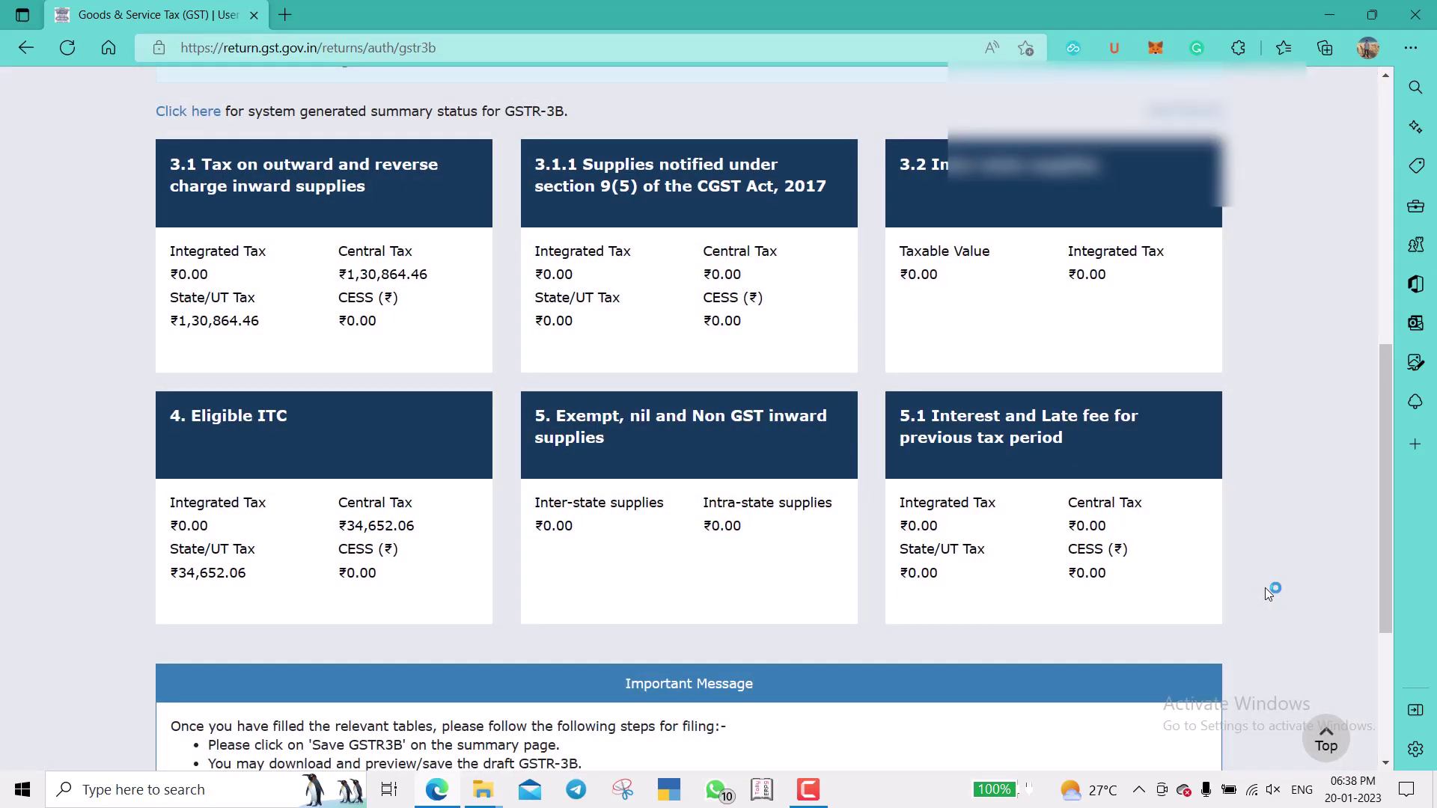
Confirm table 4 with All other ITC of 34,652.06 central and state tax.
{"action": "left_click", "coordinate": [360, 452]}
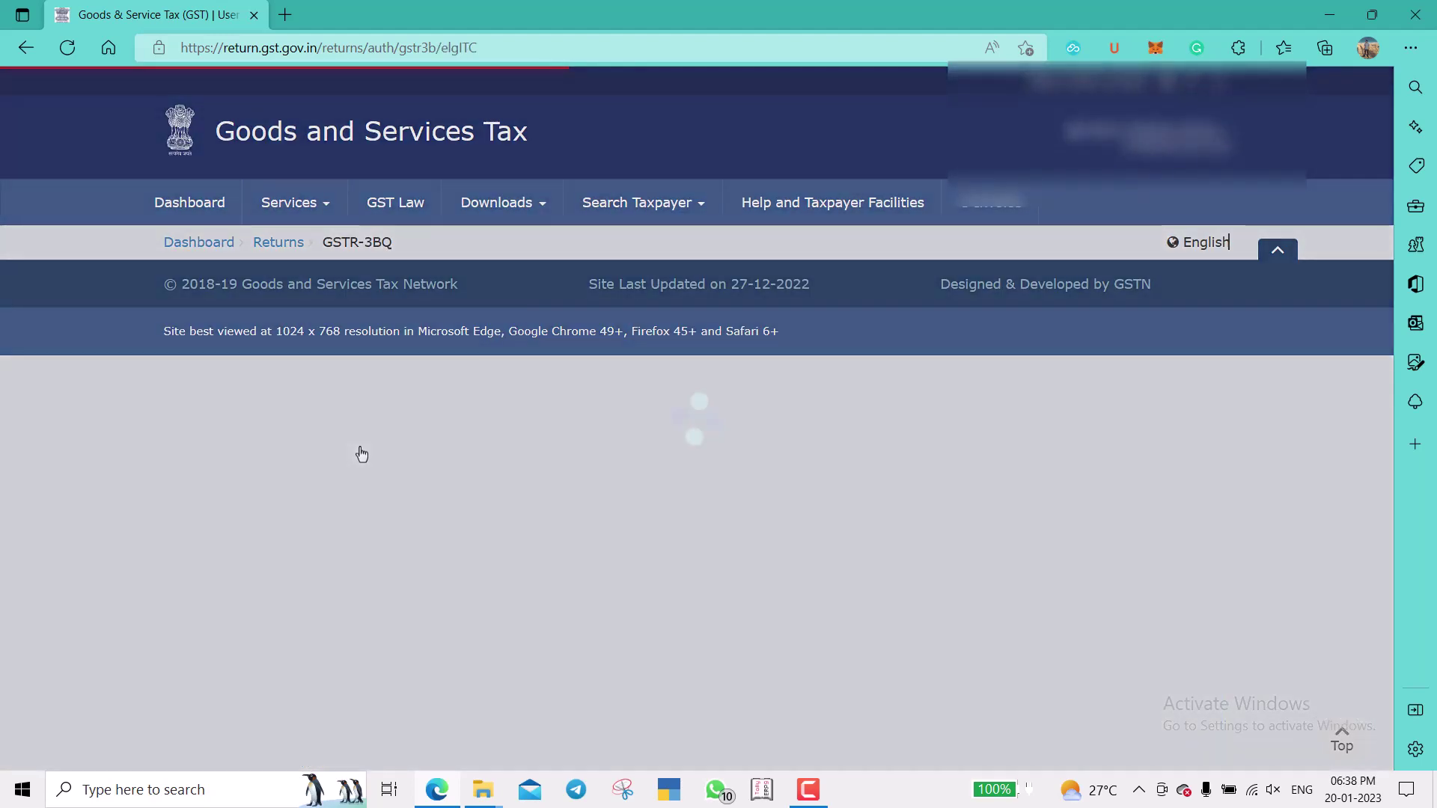
{"action": "scroll", "coordinate": [1278, 419], "scroll_direction": "down", "scroll_amount": 4}
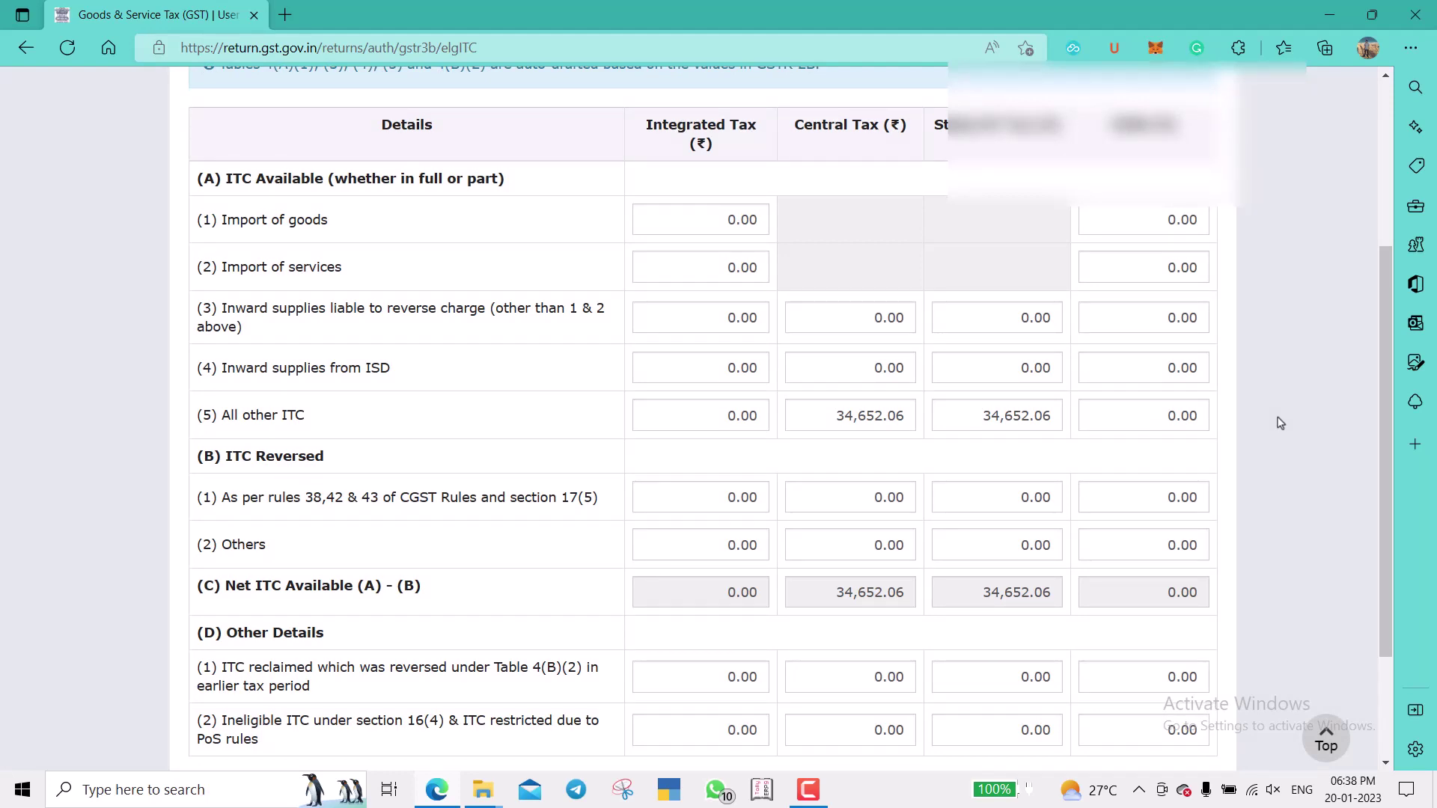
{"action": "left_click", "coordinate": [817, 420]}
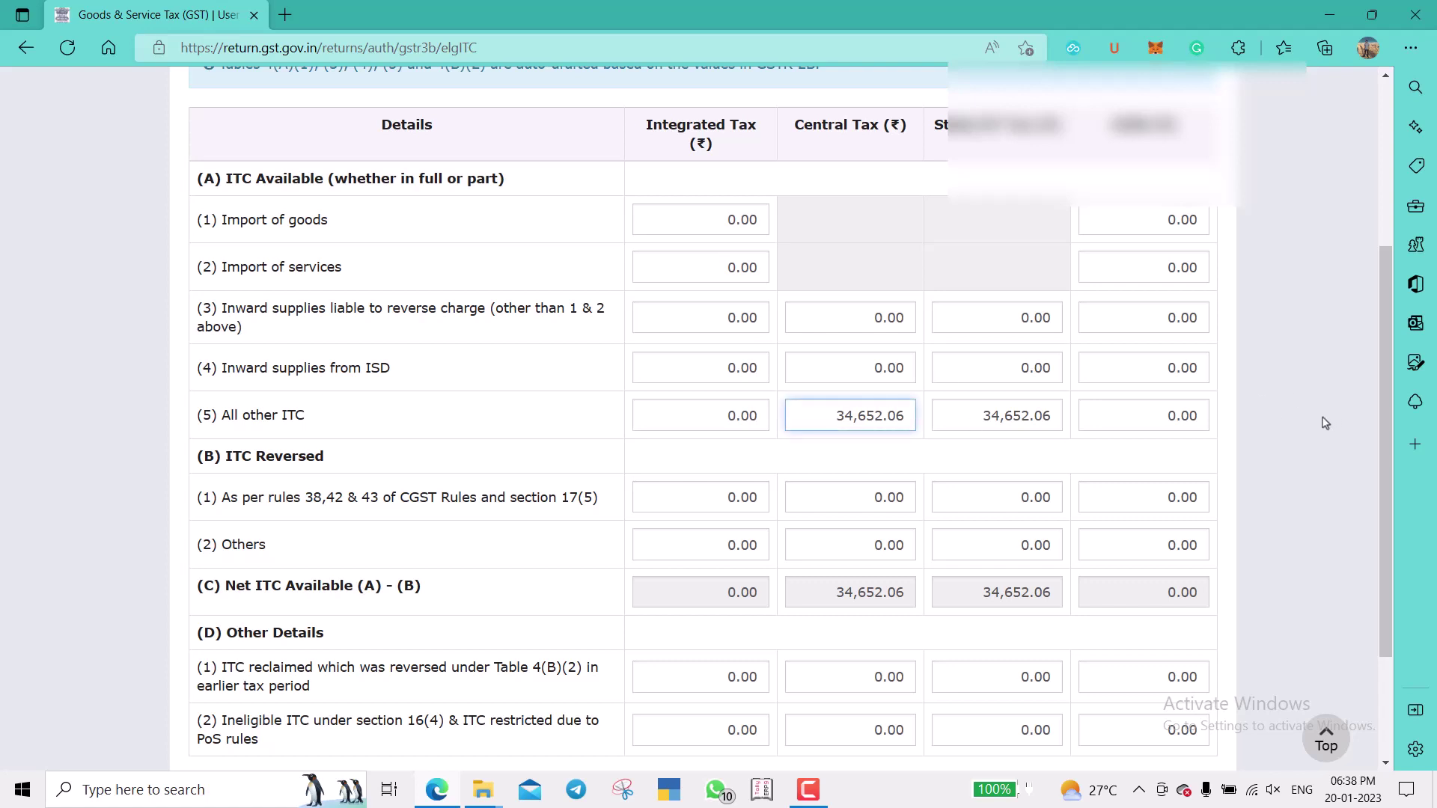
{"action": "left_click", "coordinate": [1281, 439]}
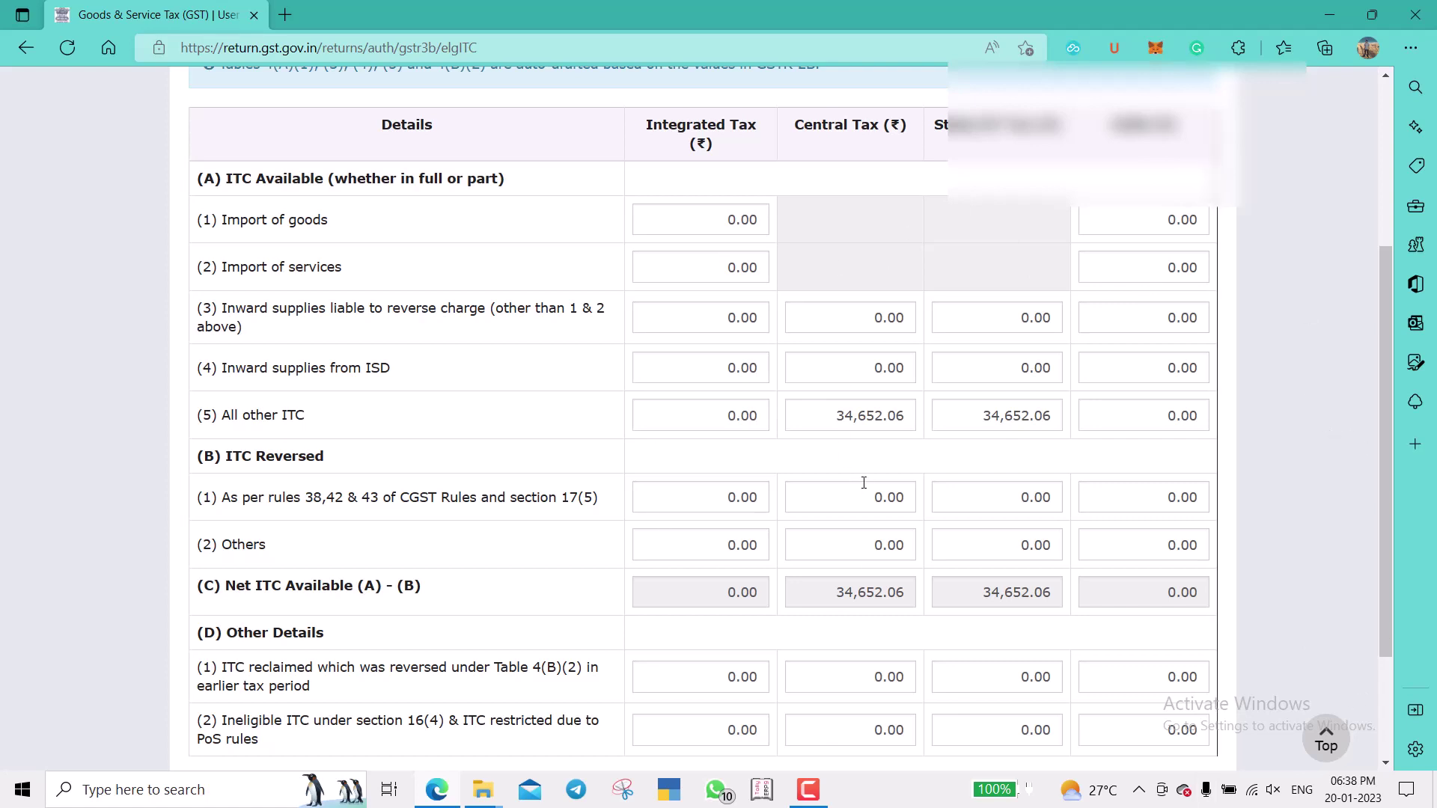
{"action": "scroll", "coordinate": [1257, 470], "scroll_direction": "down", "scroll_amount": 3}
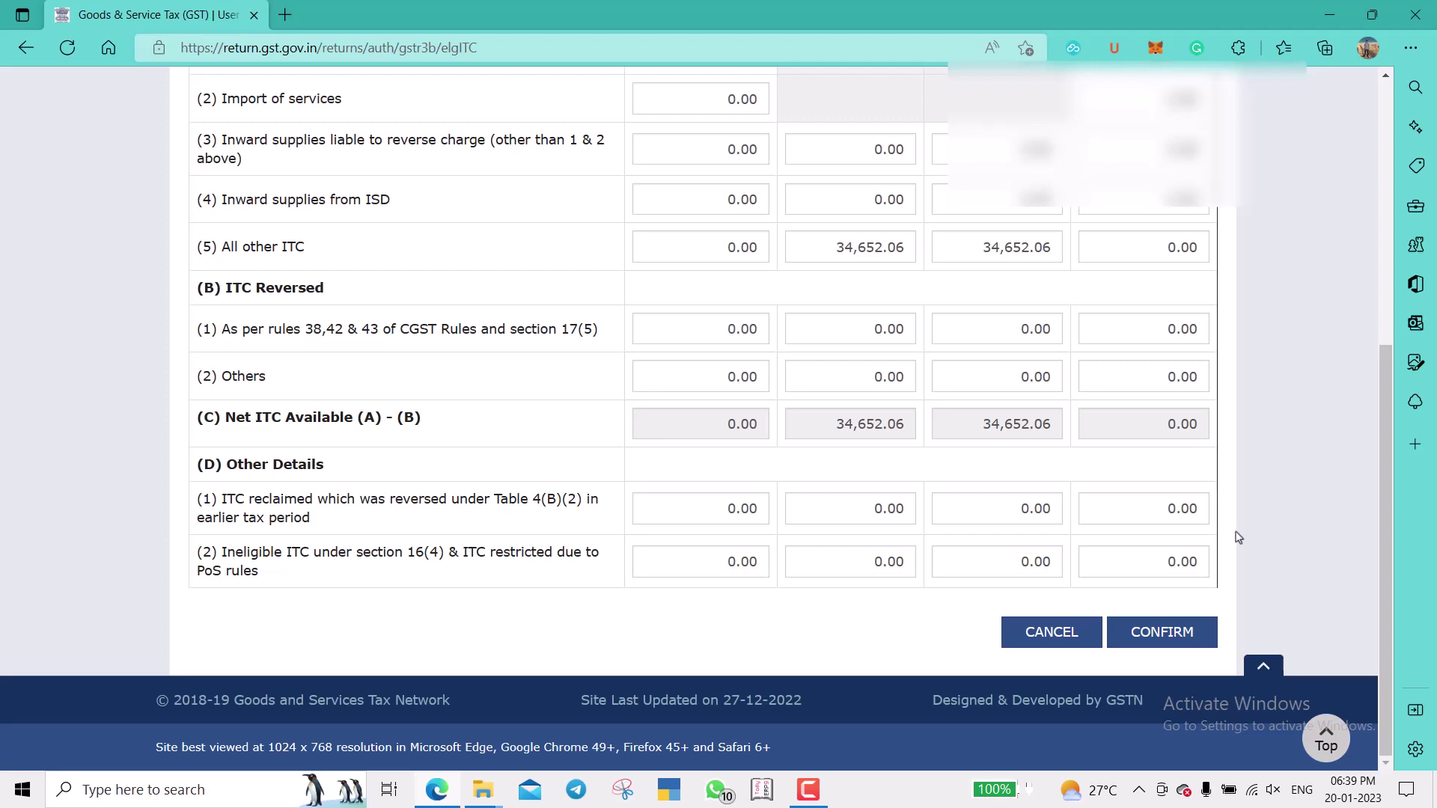
{"action": "left_click", "coordinate": [1161, 632]}
{"action": "scroll", "coordinate": [1238, 573], "scroll_direction": "down", "scroll_amount": 9}
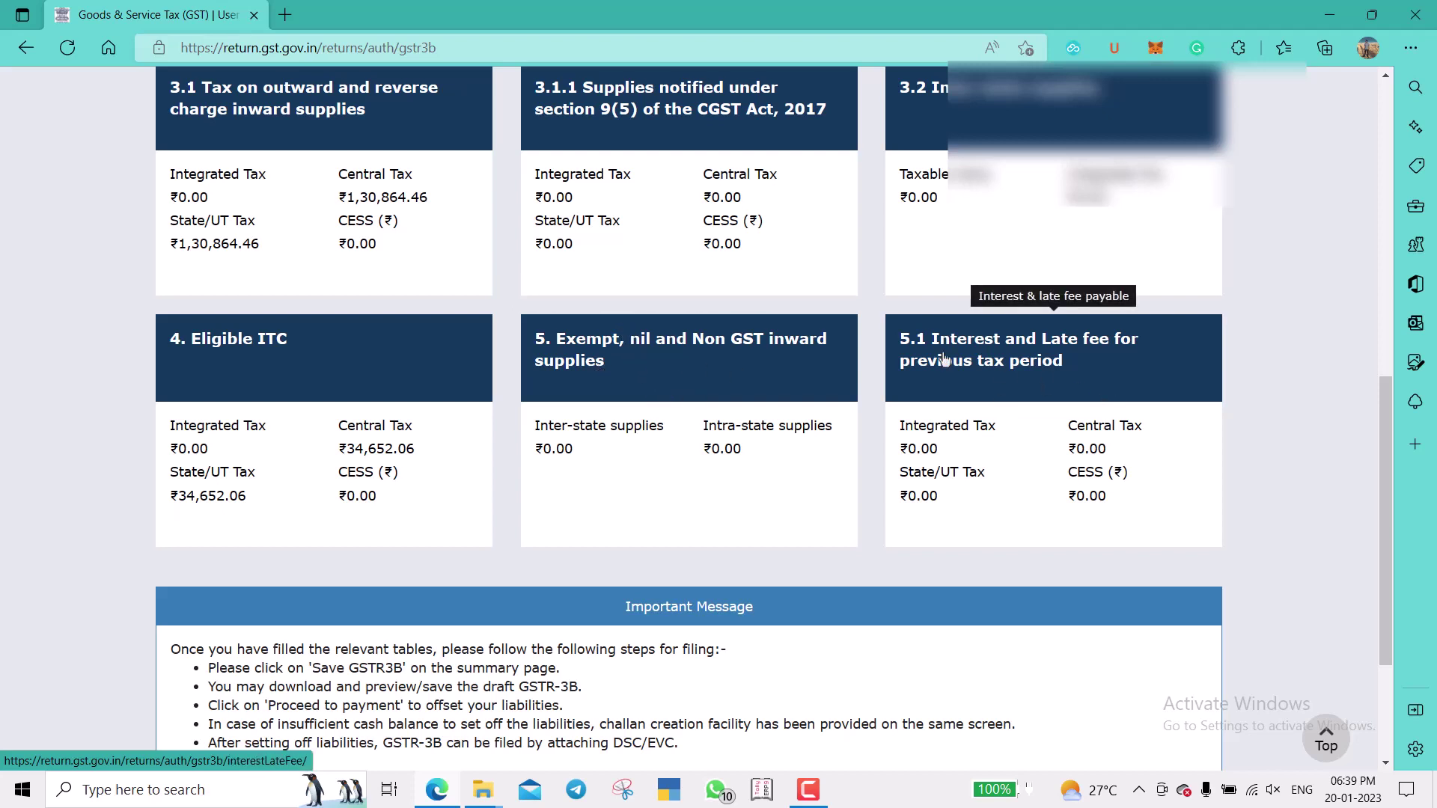
Re-compute interest in table 5.1 and confirm interest and late fee at 0.00.
{"action": "left_click", "coordinate": [1072, 374]}
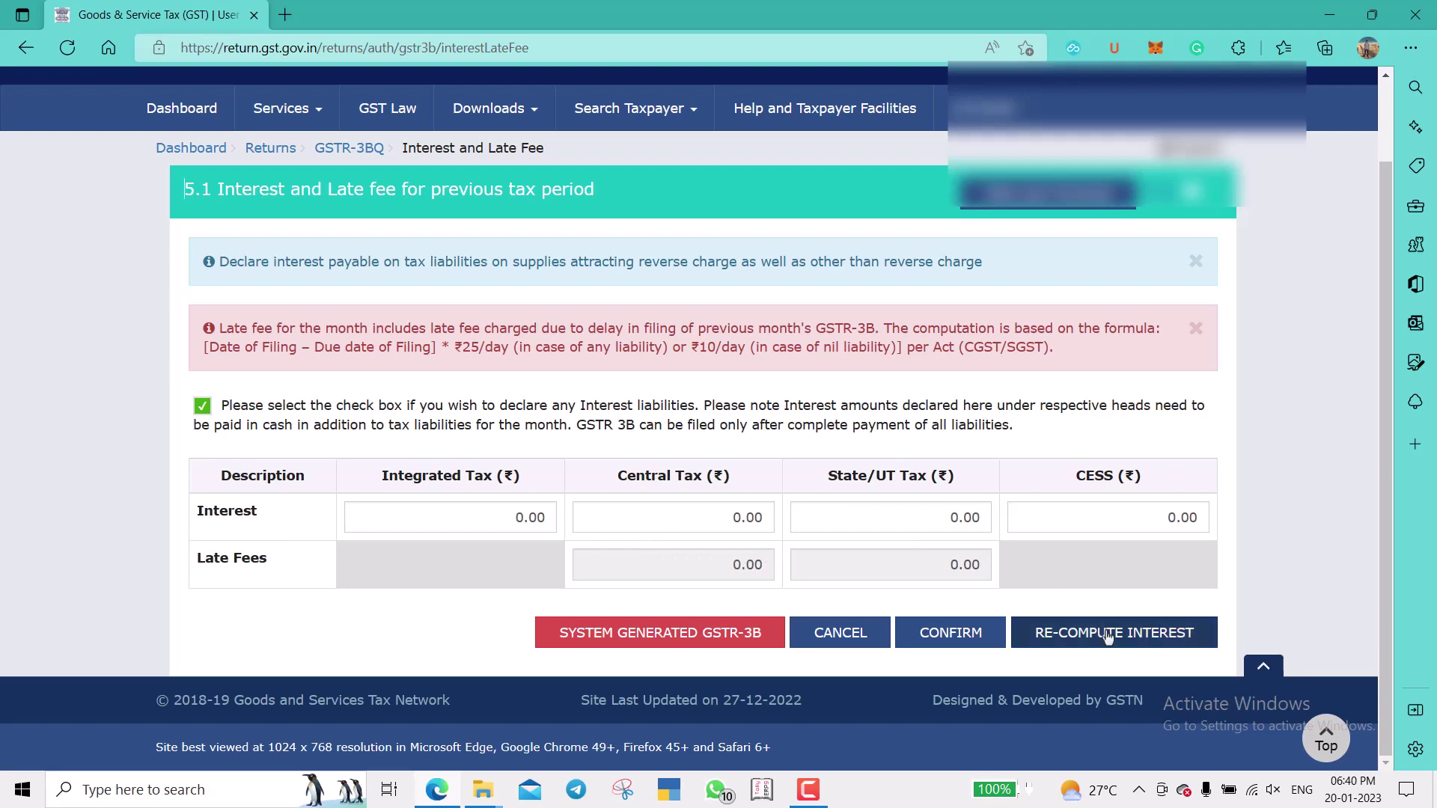
{"action": "left_click", "coordinate": [1129, 632]}
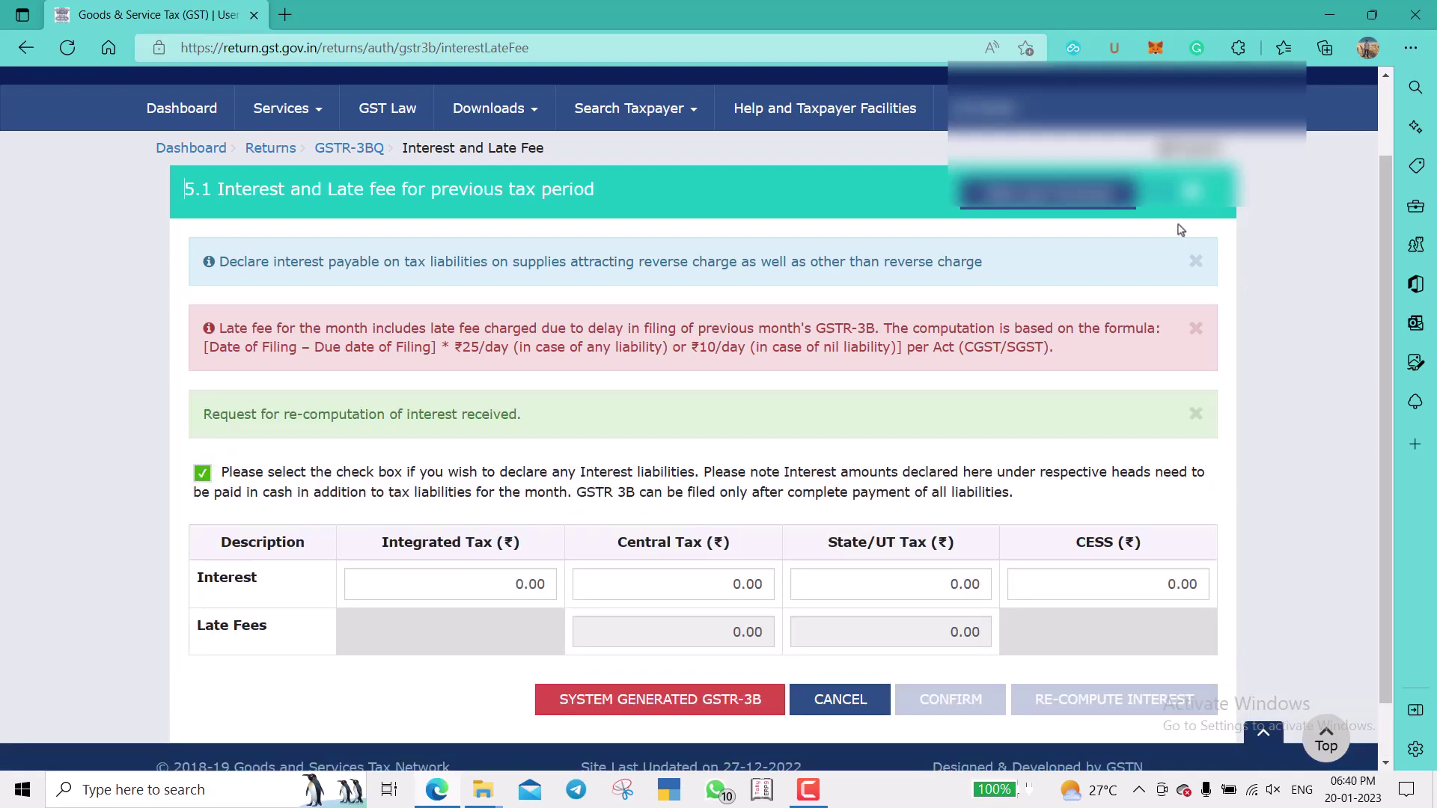
{"action": "scroll", "coordinate": [1266, 385], "scroll_direction": "down", "scroll_amount": 1}
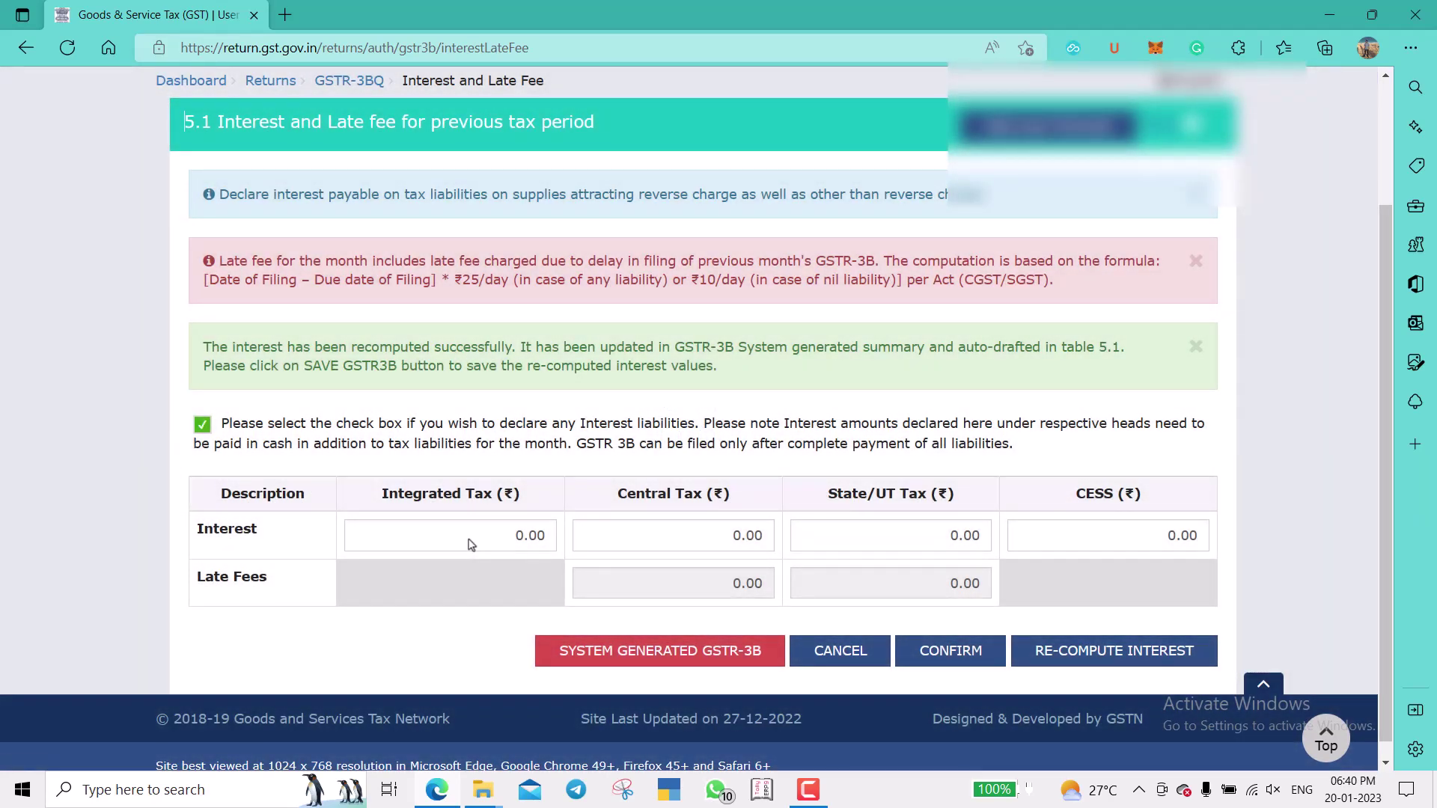
{"action": "left_click", "coordinate": [470, 539]}
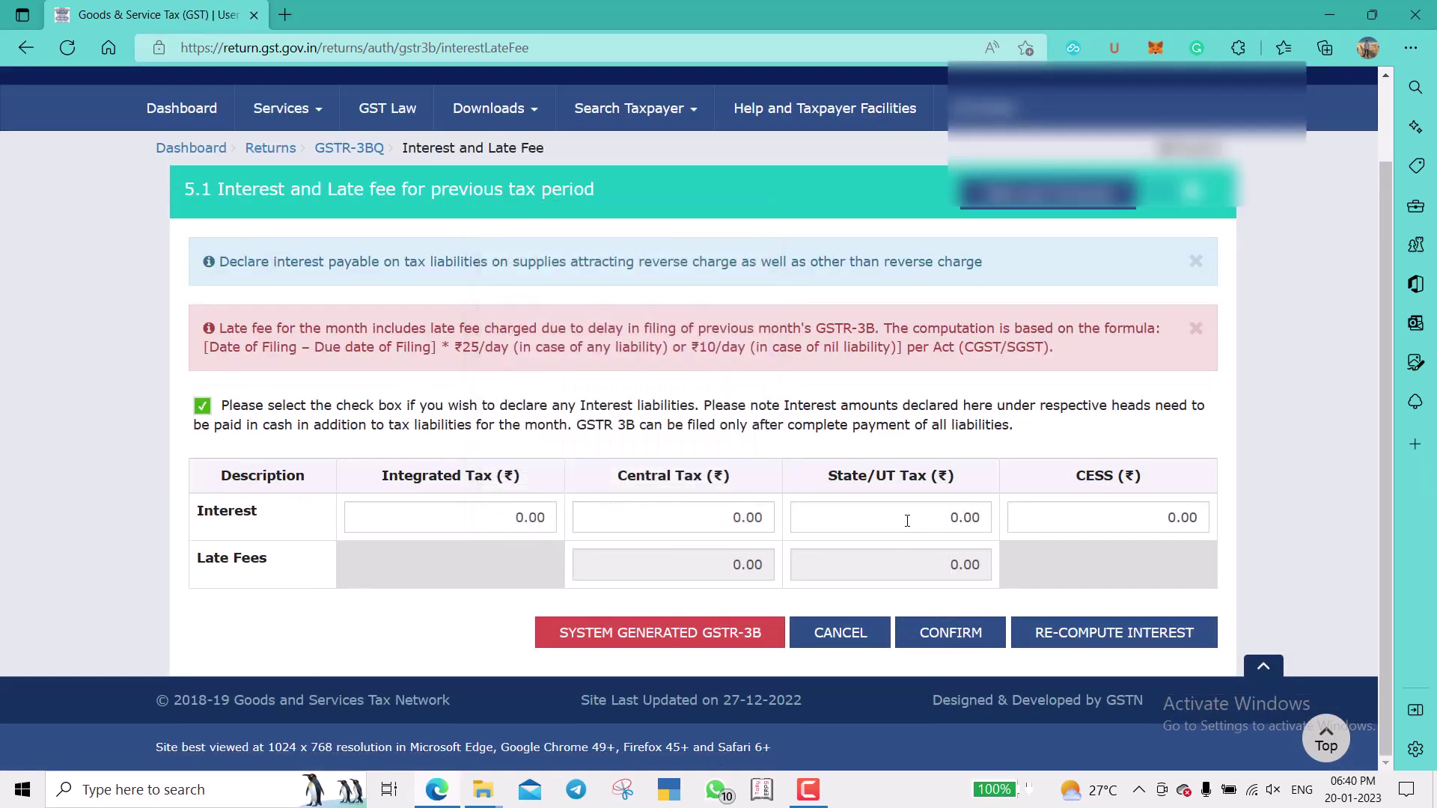
{"action": "left_click", "coordinate": [918, 529]}
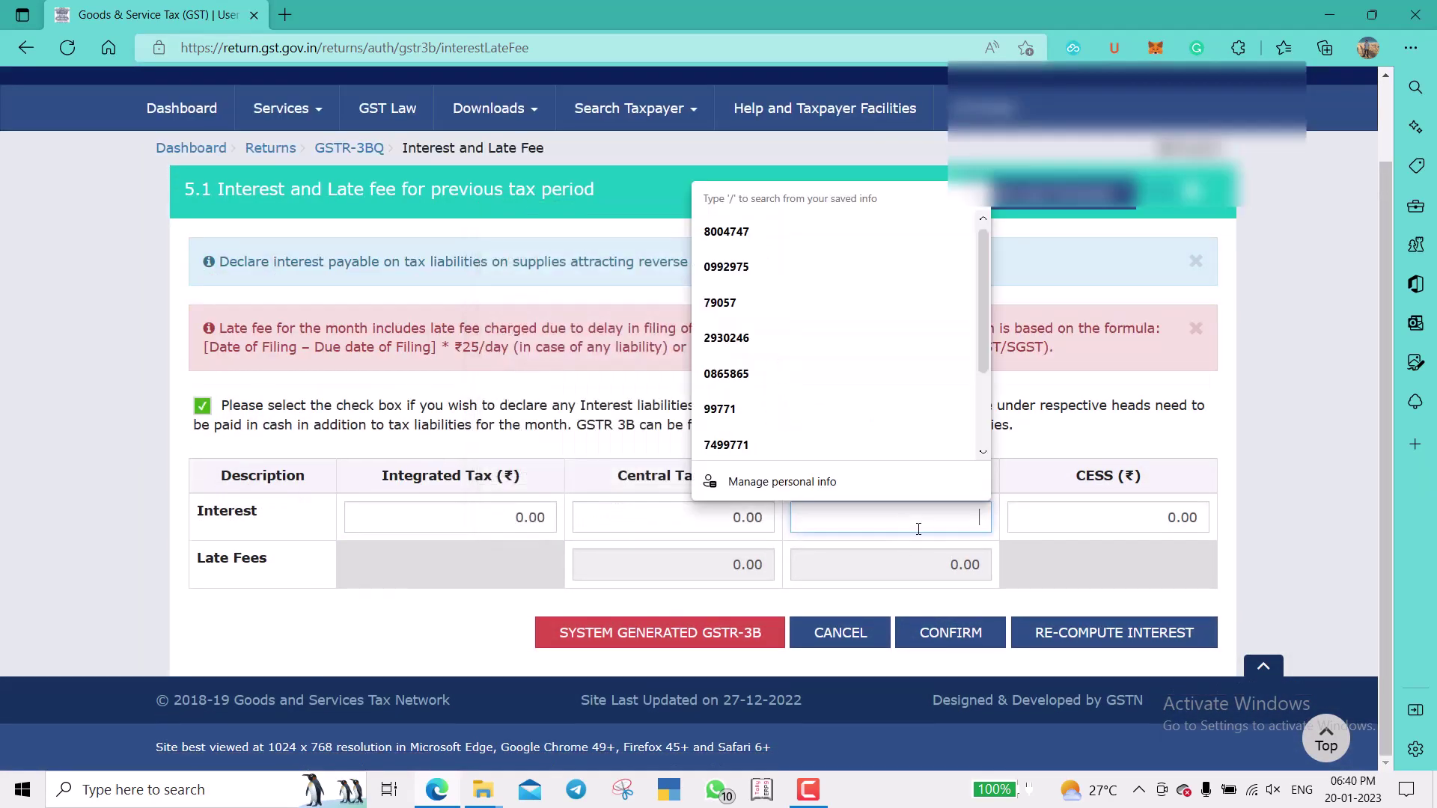
{"action": "left_click", "coordinate": [947, 645]}
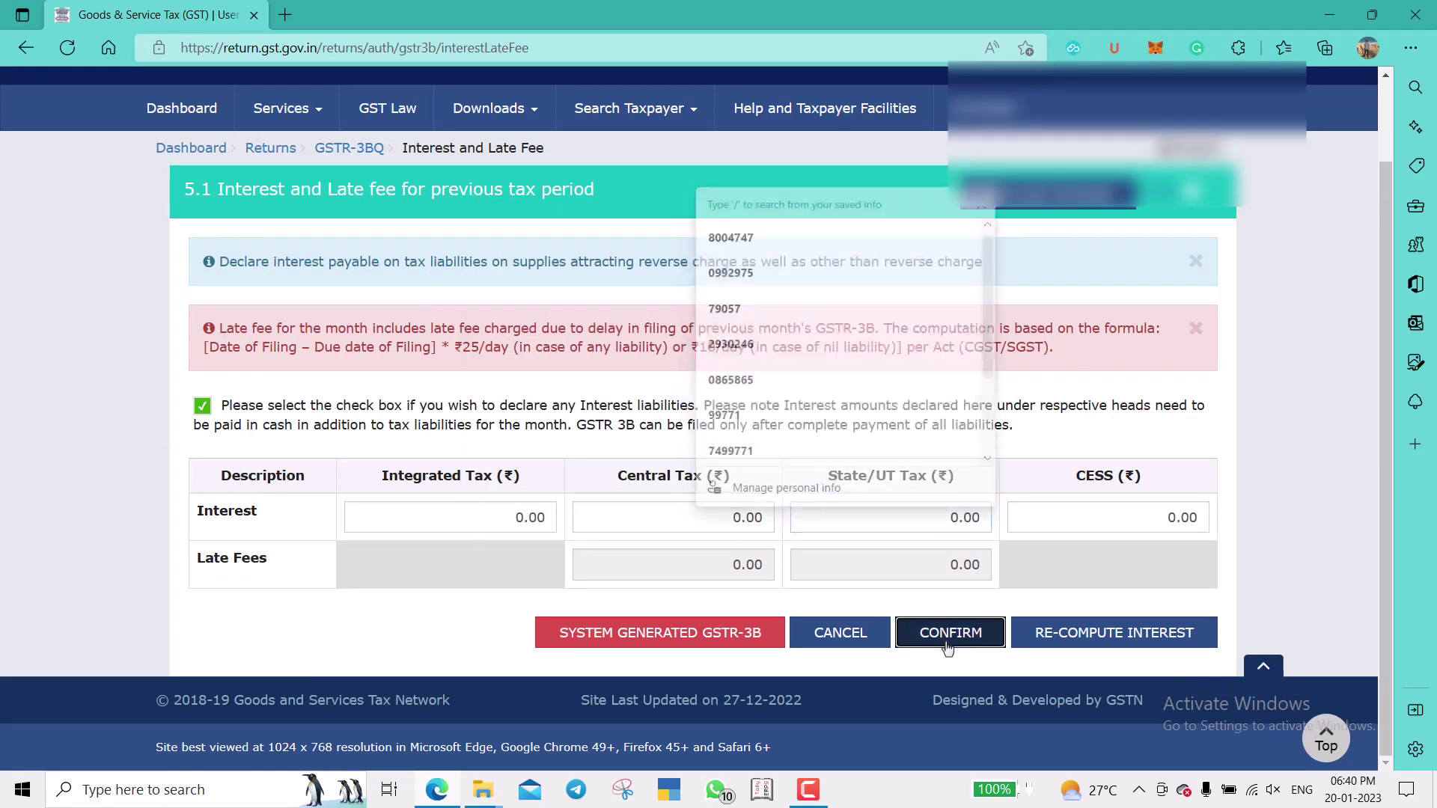
{"action": "scroll", "coordinate": [1285, 560], "scroll_direction": "down", "scroll_amount": 1}
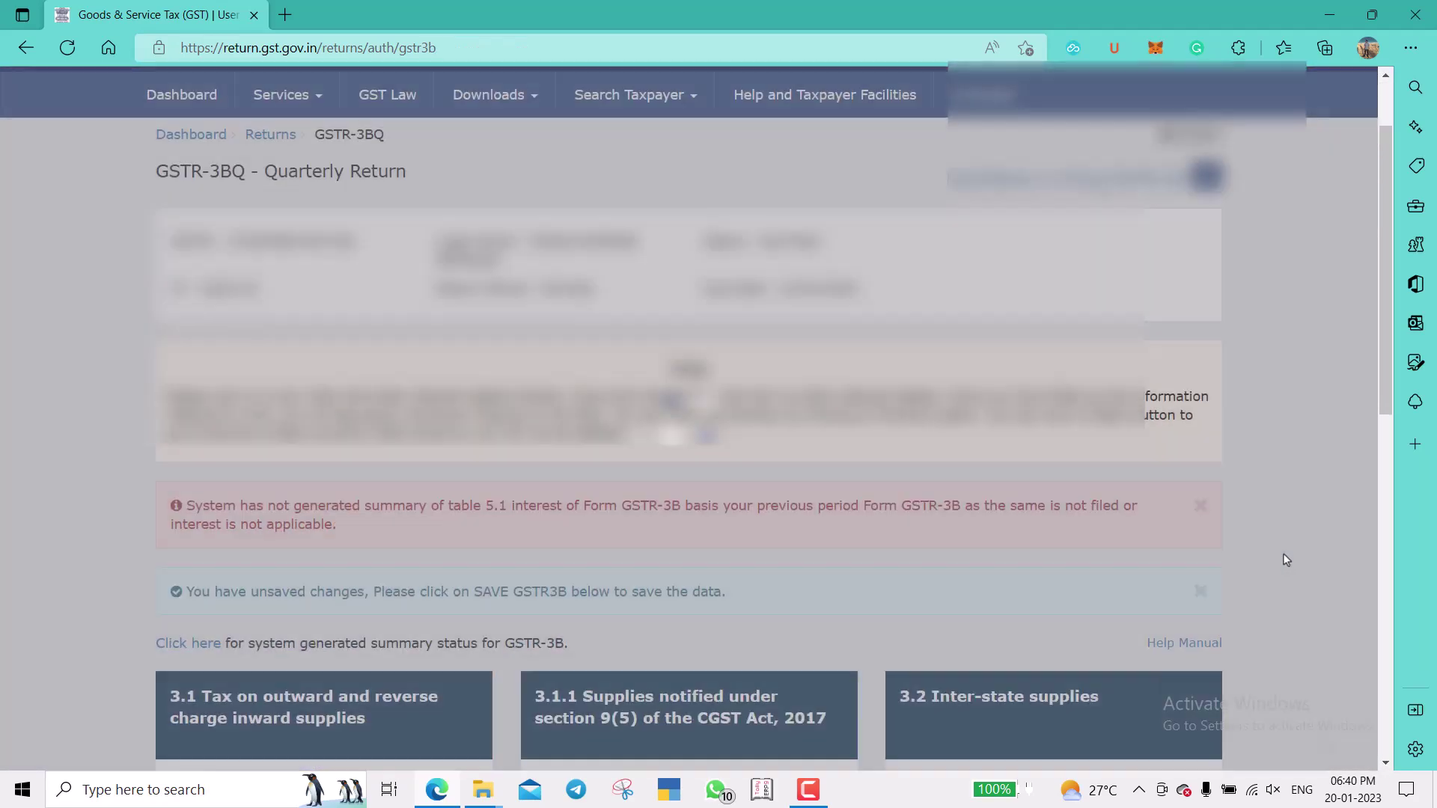
Save the GSTR-3B quarterly return as a draft.
{"action": "scroll", "coordinate": [1285, 560], "scroll_direction": "down", "scroll_amount": 5}
{"action": "scroll", "coordinate": [1286, 560], "scroll_direction": "down", "scroll_amount": 3}
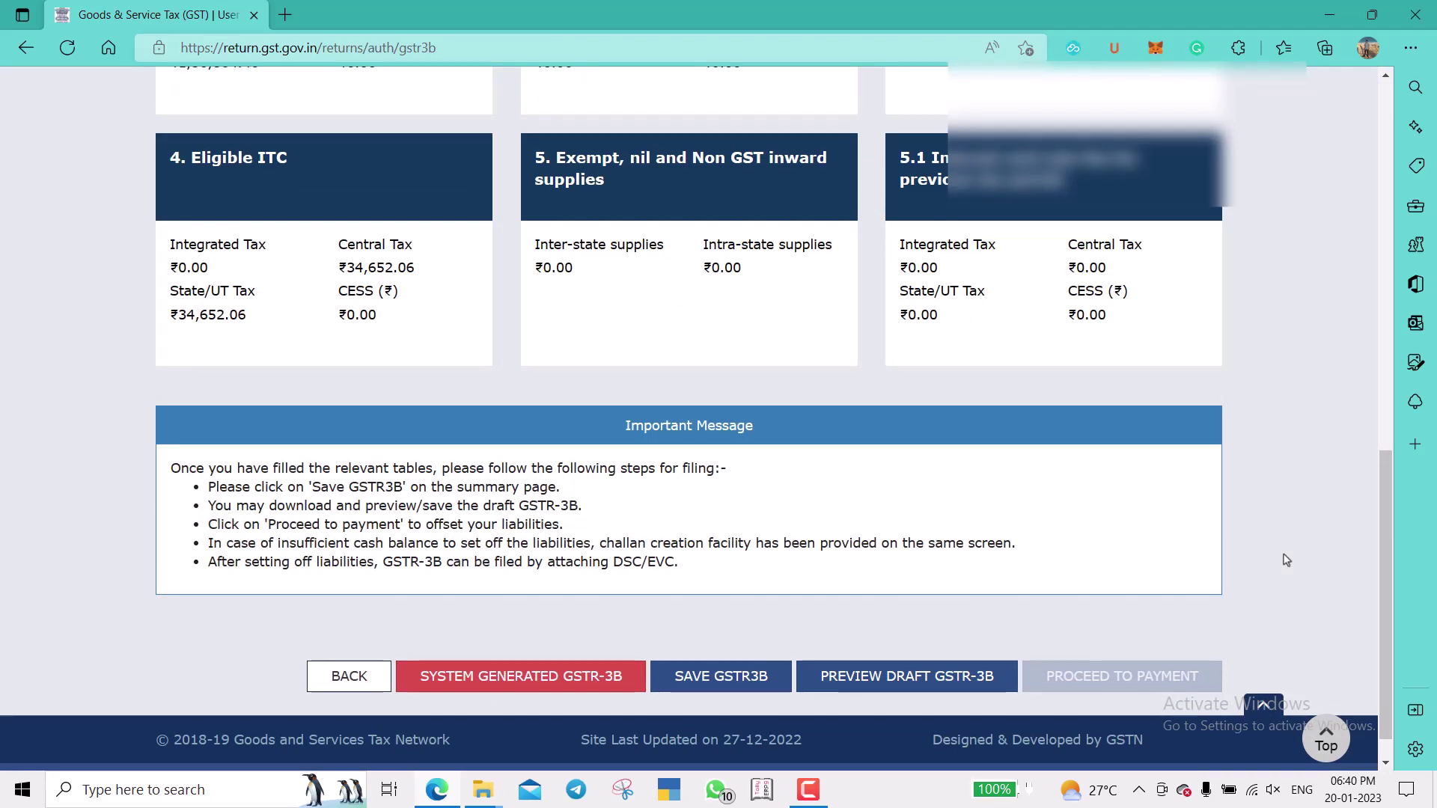
{"action": "scroll", "coordinate": [1281, 552], "scroll_direction": "up", "scroll_amount": 10}
{"action": "scroll", "coordinate": [973, 599], "scroll_direction": "down", "scroll_amount": 8}
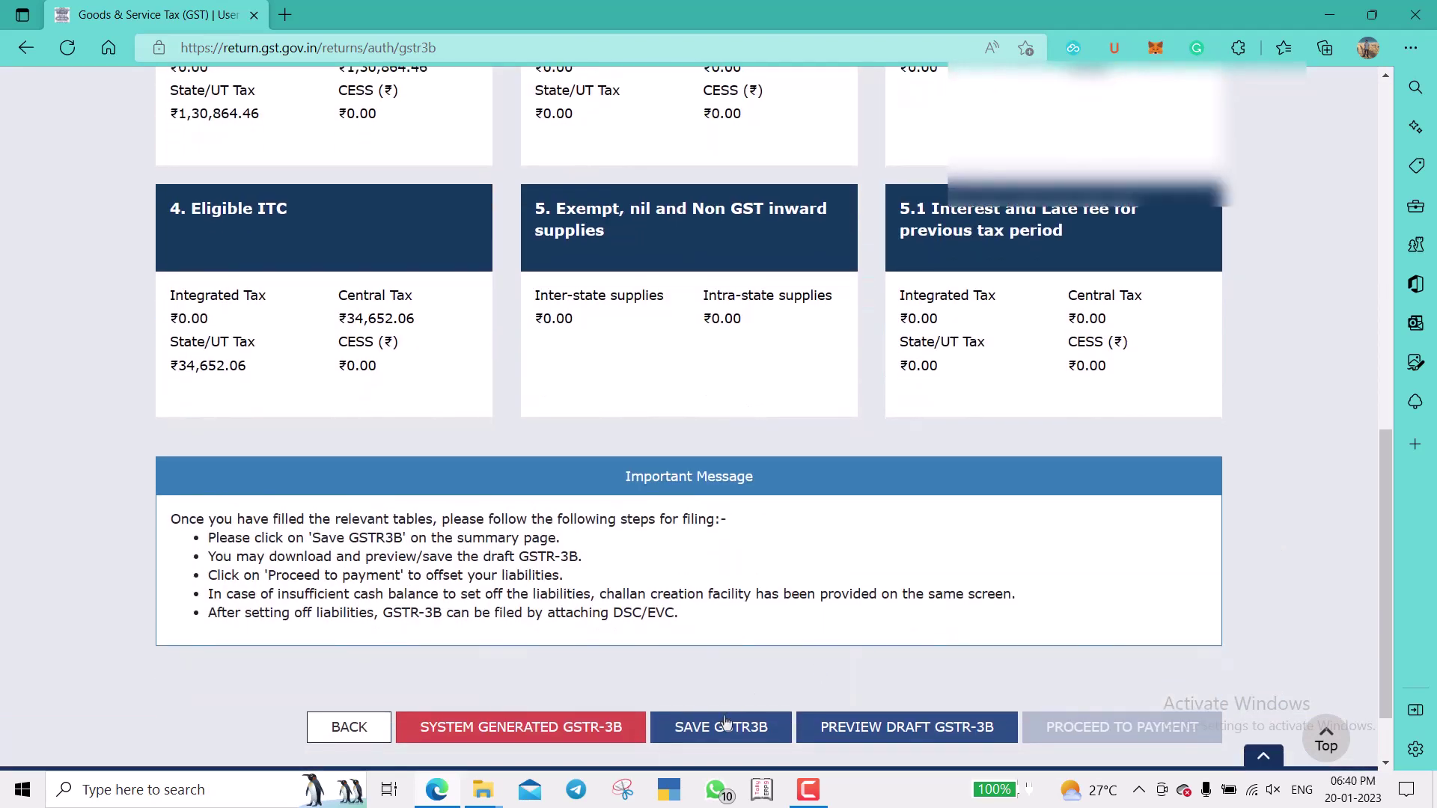
{"action": "left_click", "coordinate": [720, 727]}
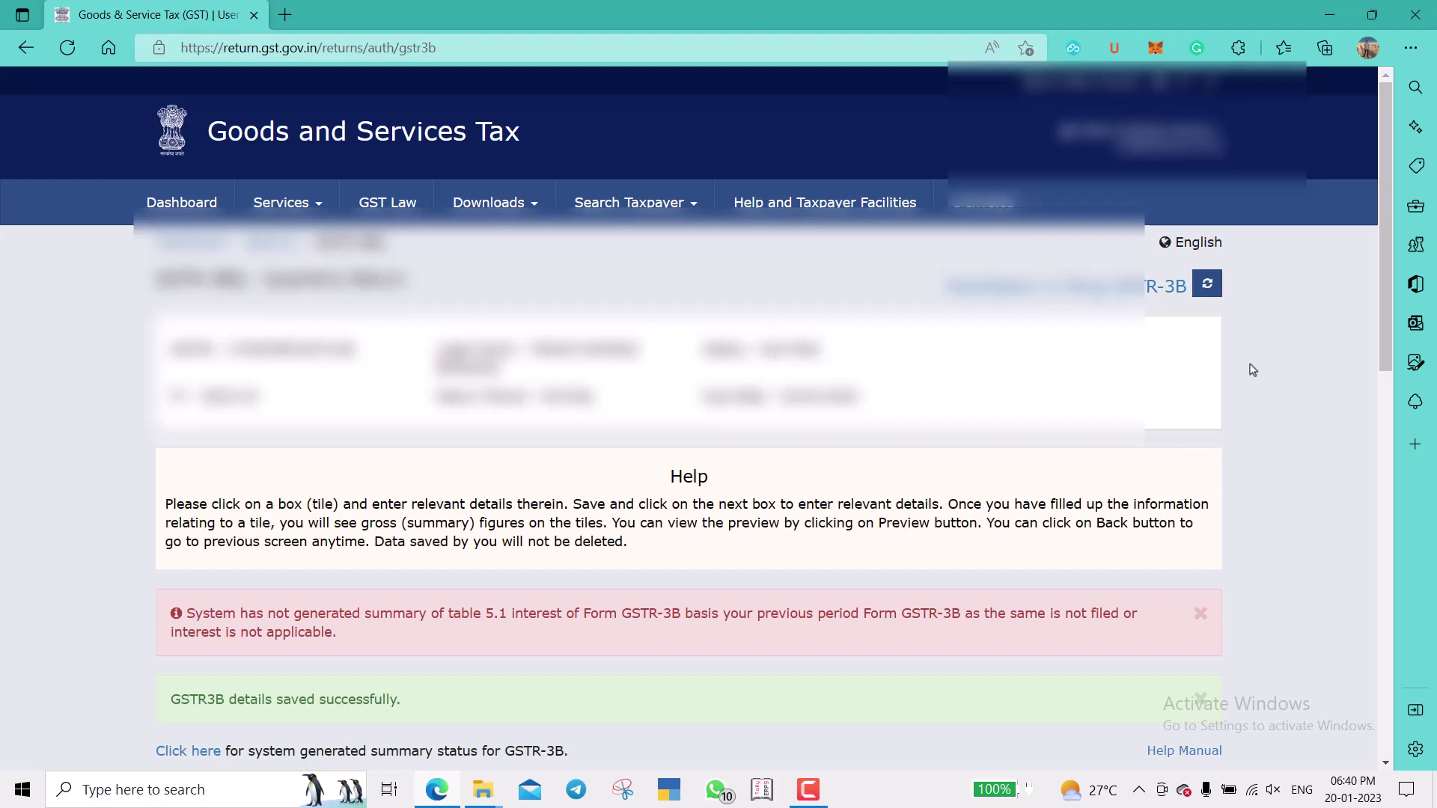
Refresh to confirm the save was processed, then proceed to the Payment of tax page.
{"action": "scroll", "coordinate": [1253, 356], "scroll_direction": "down", "scroll_amount": 8}
{"action": "scroll", "coordinate": [1253, 356], "scroll_direction": "up", "scroll_amount": 8}
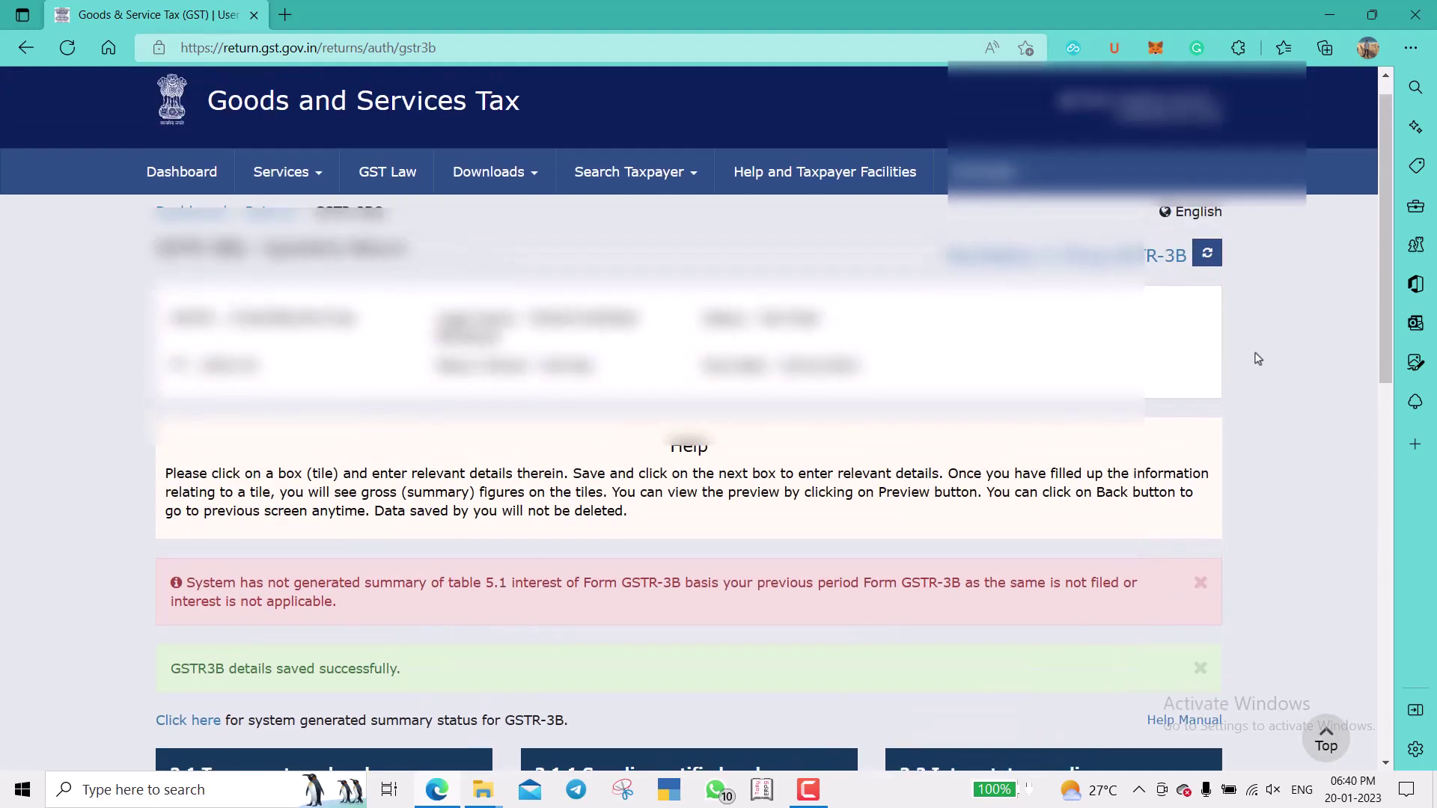
{"action": "scroll", "coordinate": [443, 658], "scroll_direction": "down", "scroll_amount": 1}
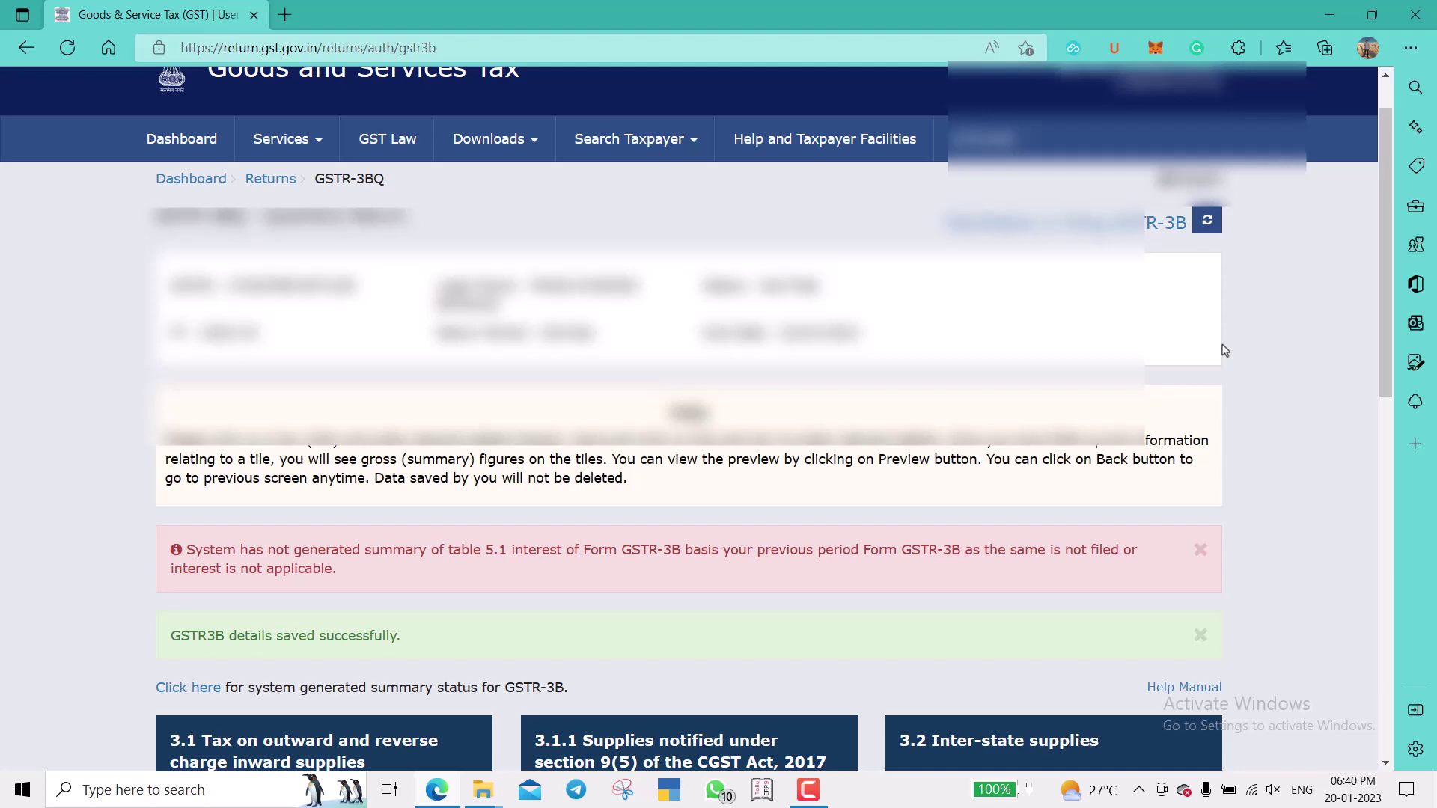
{"action": "left_click", "coordinate": [1206, 220]}
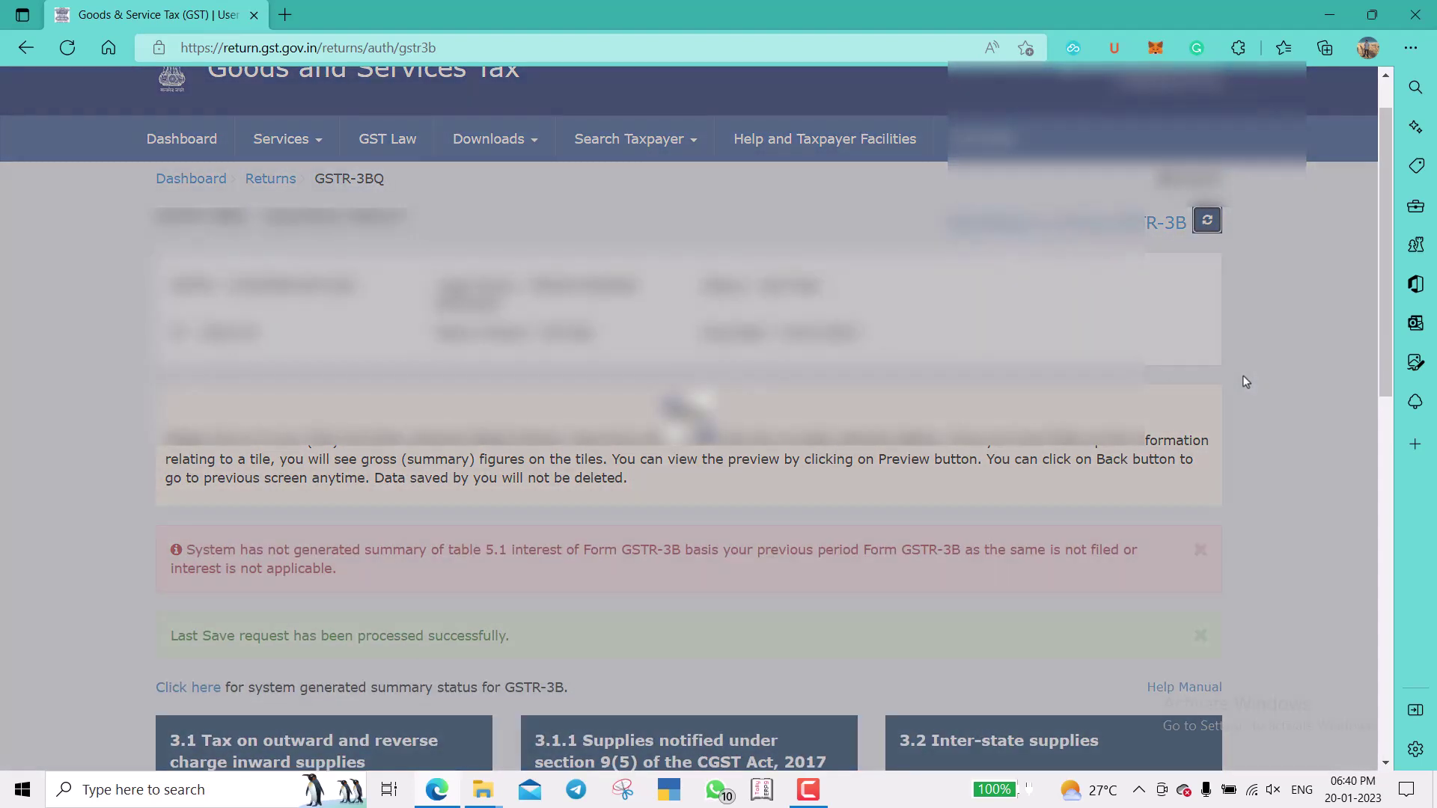
{"action": "scroll", "coordinate": [1242, 381], "scroll_direction": "down", "scroll_amount": 3}
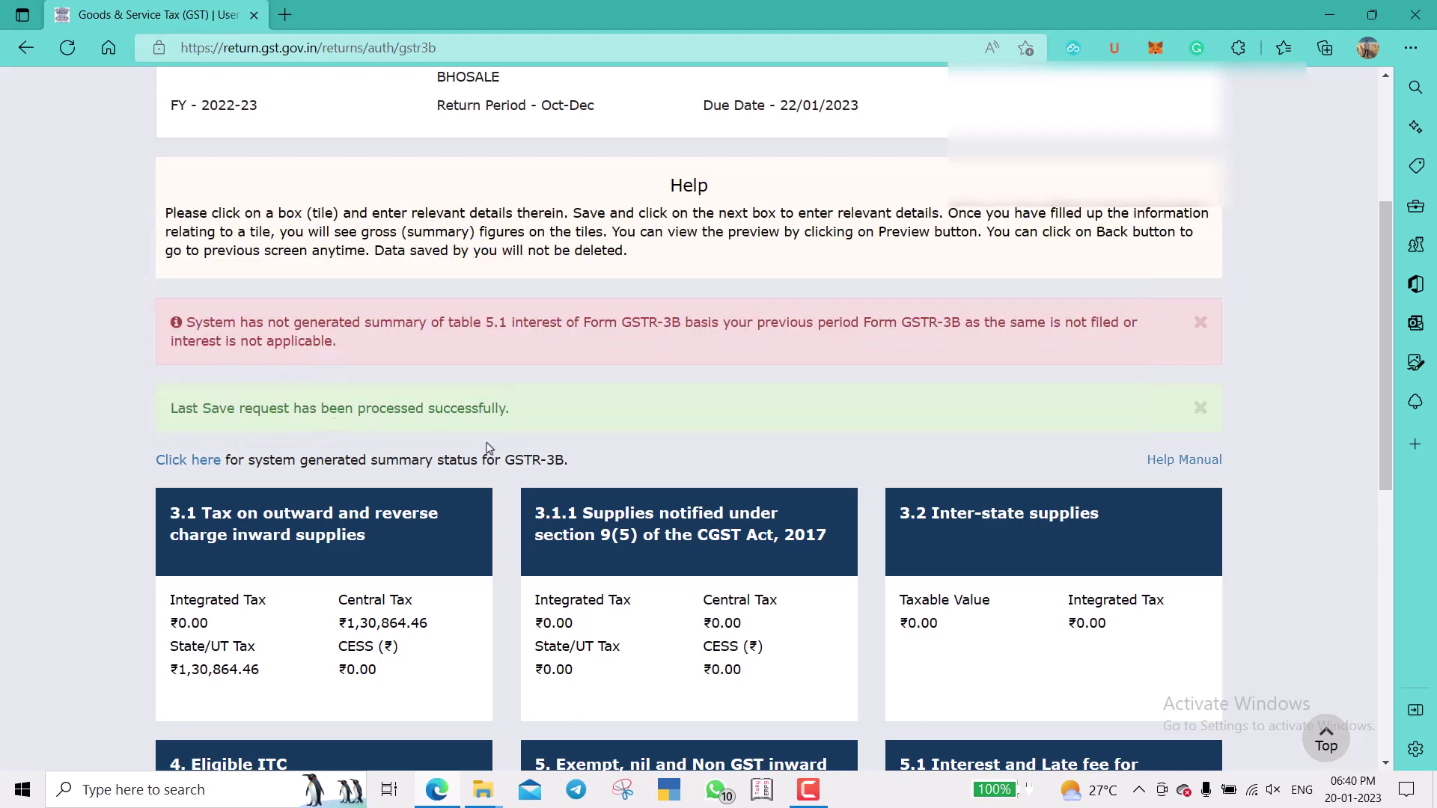
{"action": "scroll", "coordinate": [1193, 469], "scroll_direction": "down", "scroll_amount": 8}
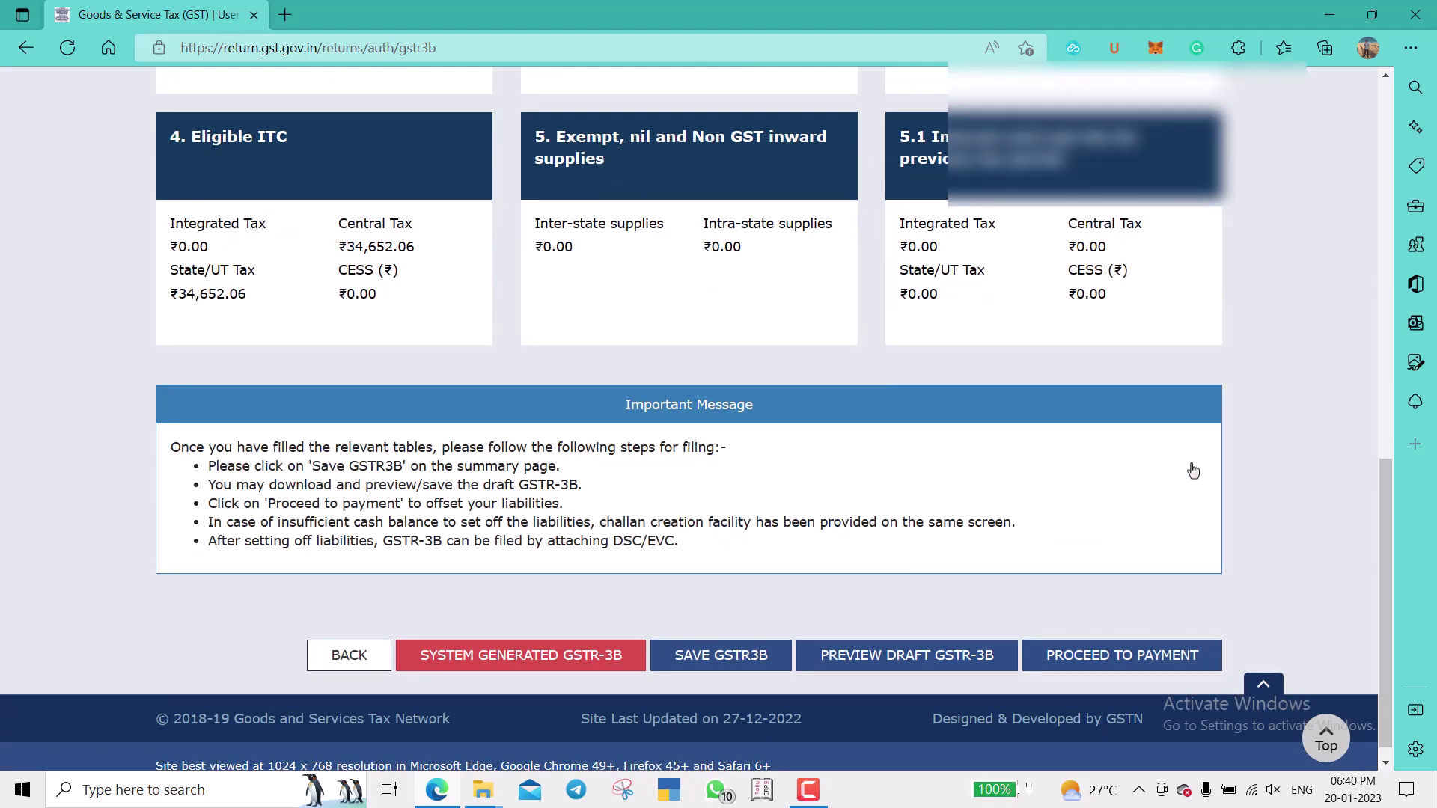
{"action": "left_click", "coordinate": [1137, 645]}
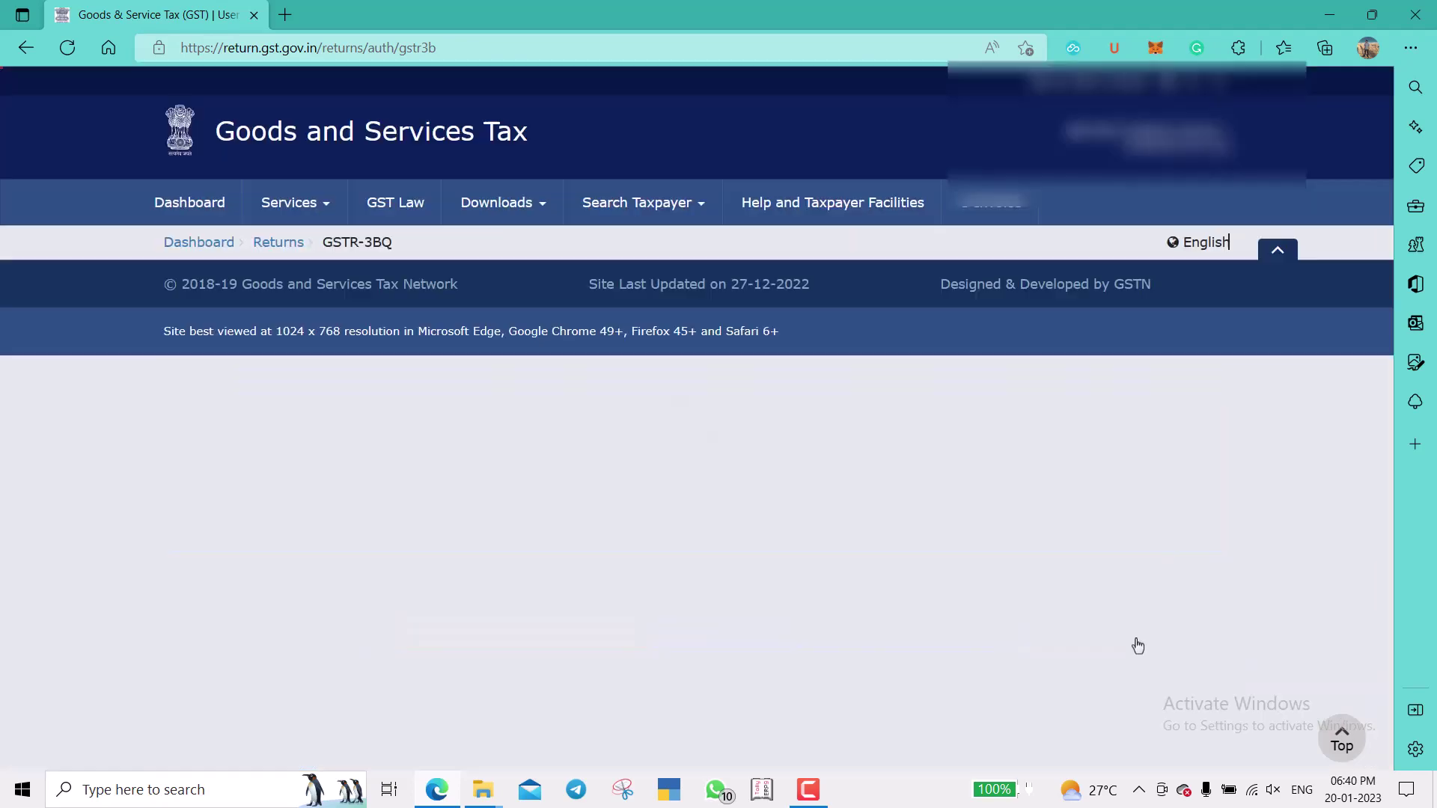
{"action": "scroll", "coordinate": [1297, 568], "scroll_direction": "down", "scroll_amount": 3}
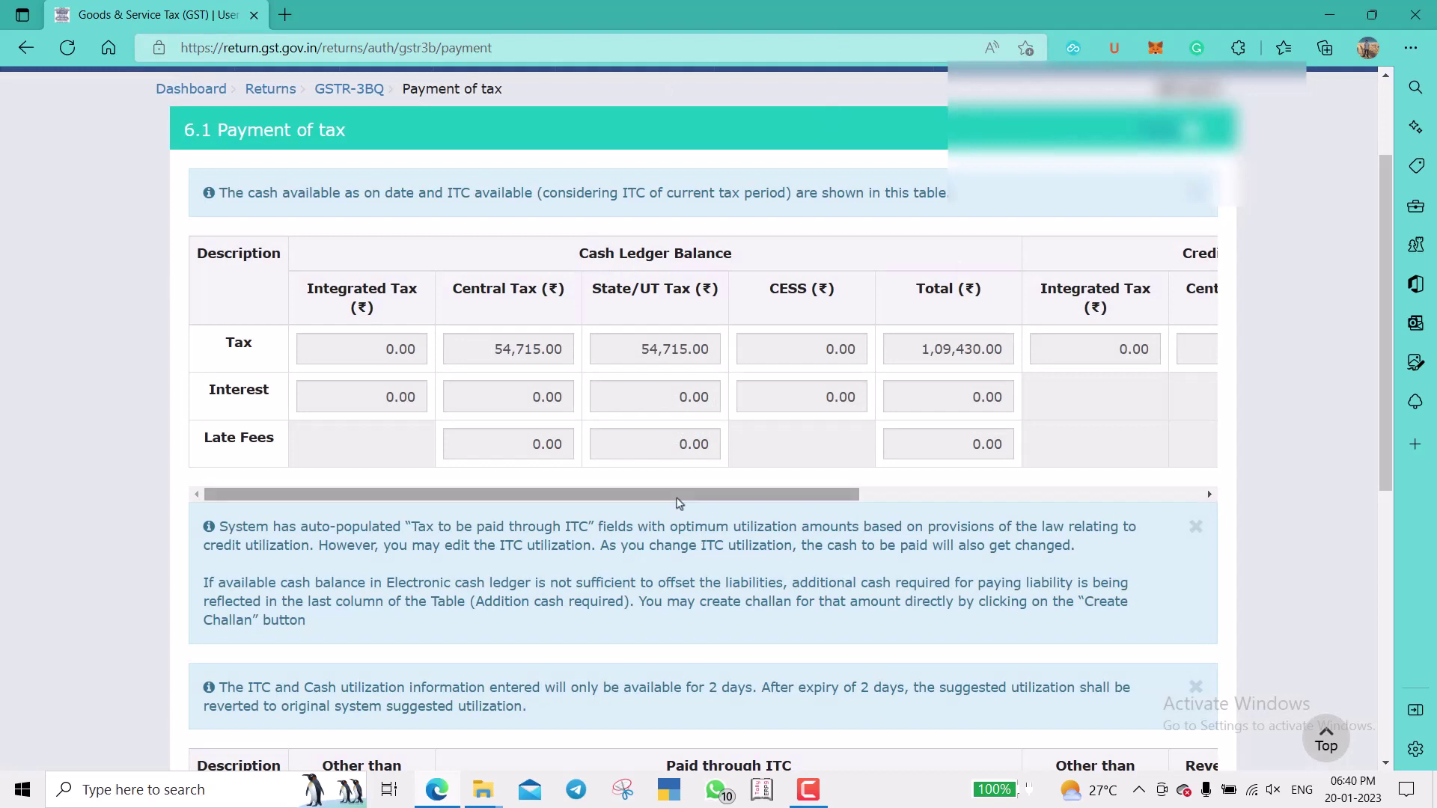
{"action": "mouse_move", "coordinate": [678, 503]}
{"action": "left_mouse_down"}
{"action": "mouse_move", "coordinate": [1075, 531]}
{"action": "mouse_move", "coordinate": [879, 494]}
{"action": "mouse_move", "coordinate": [702, 503]}
{"action": "left_mouse_up"}
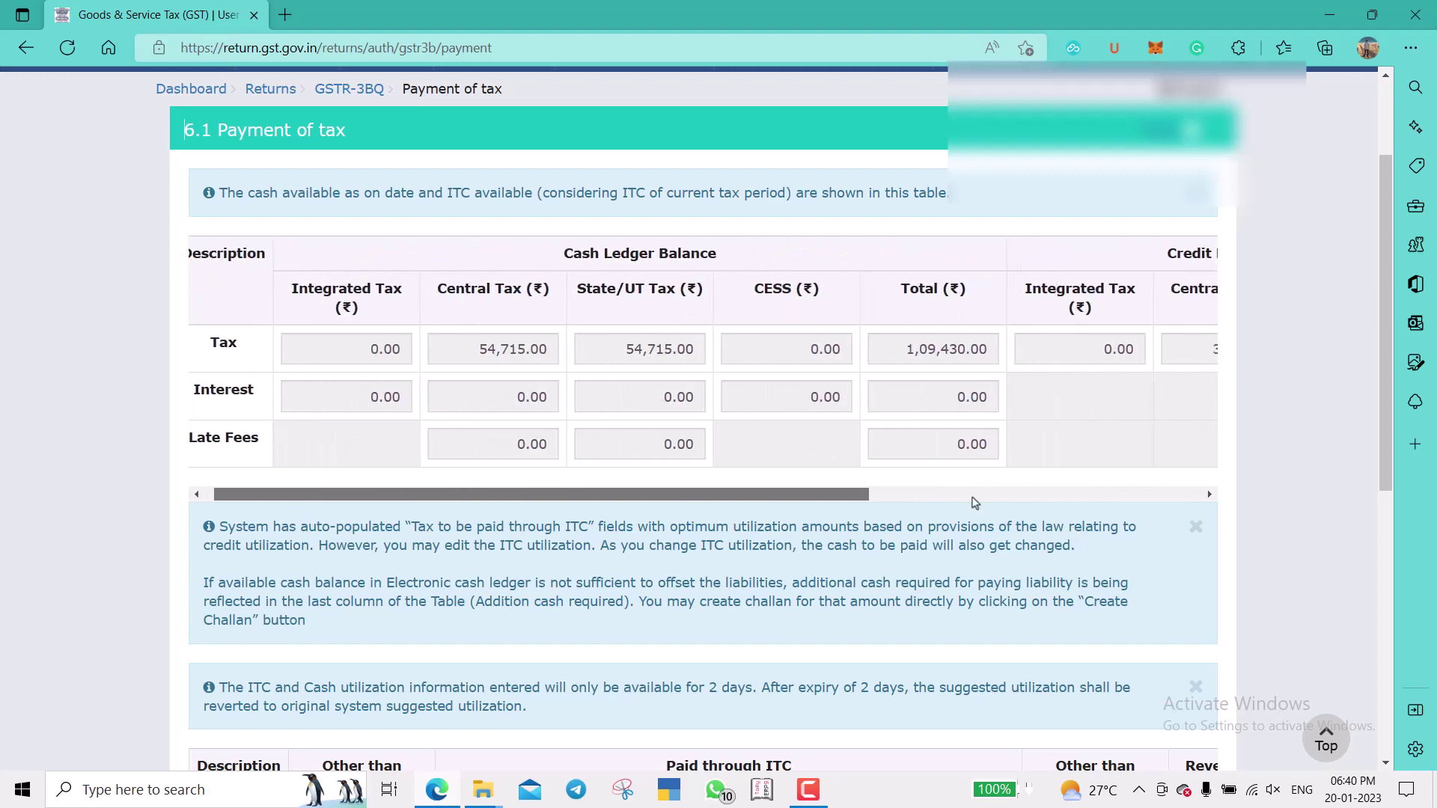
{"action": "left_click", "coordinate": [973, 496]}
{"action": "left_click_drag", "start_coordinate": [1046, 496], "coordinate": [1250, 519]}
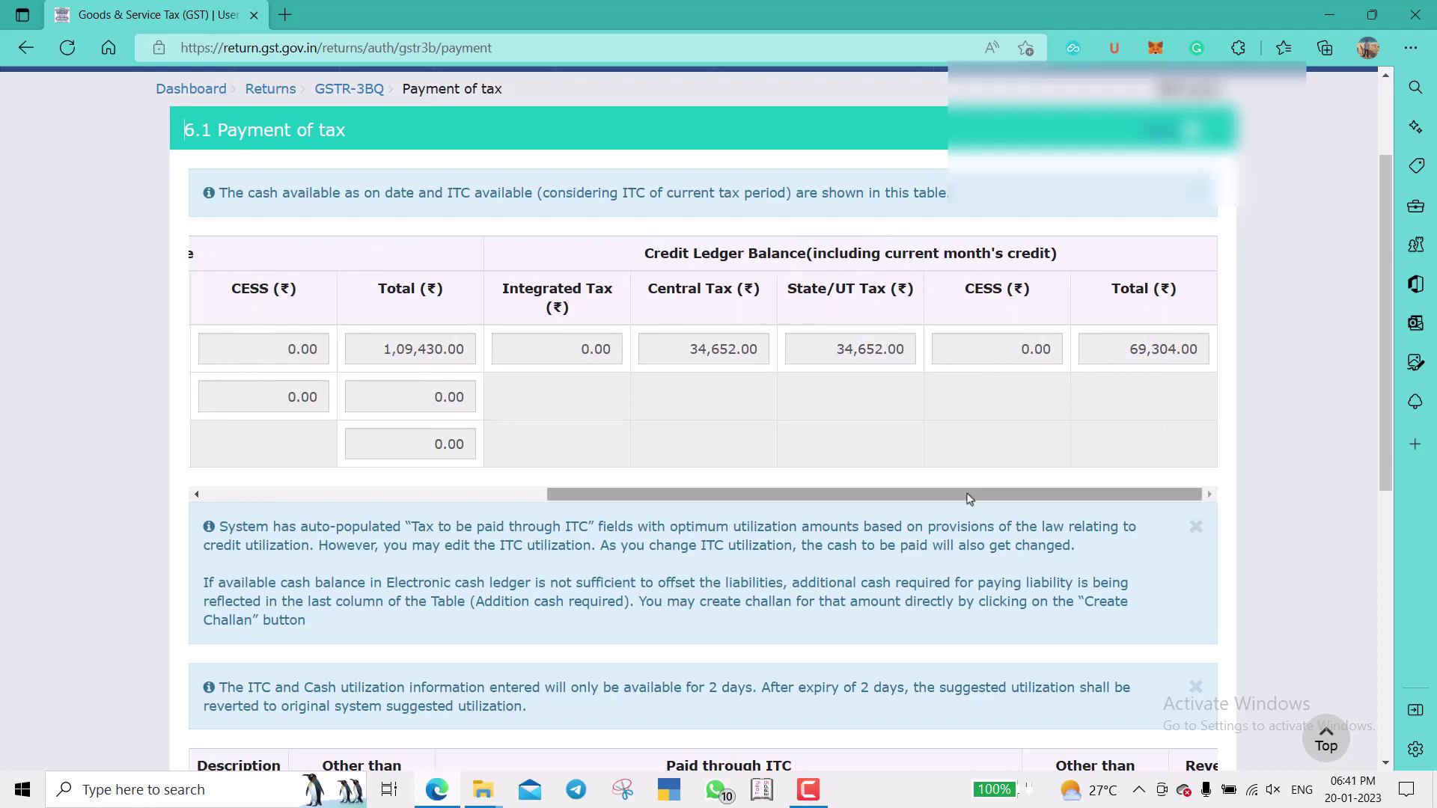
{"action": "left_click_drag", "start_coordinate": [969, 498], "coordinate": [605, 499]}
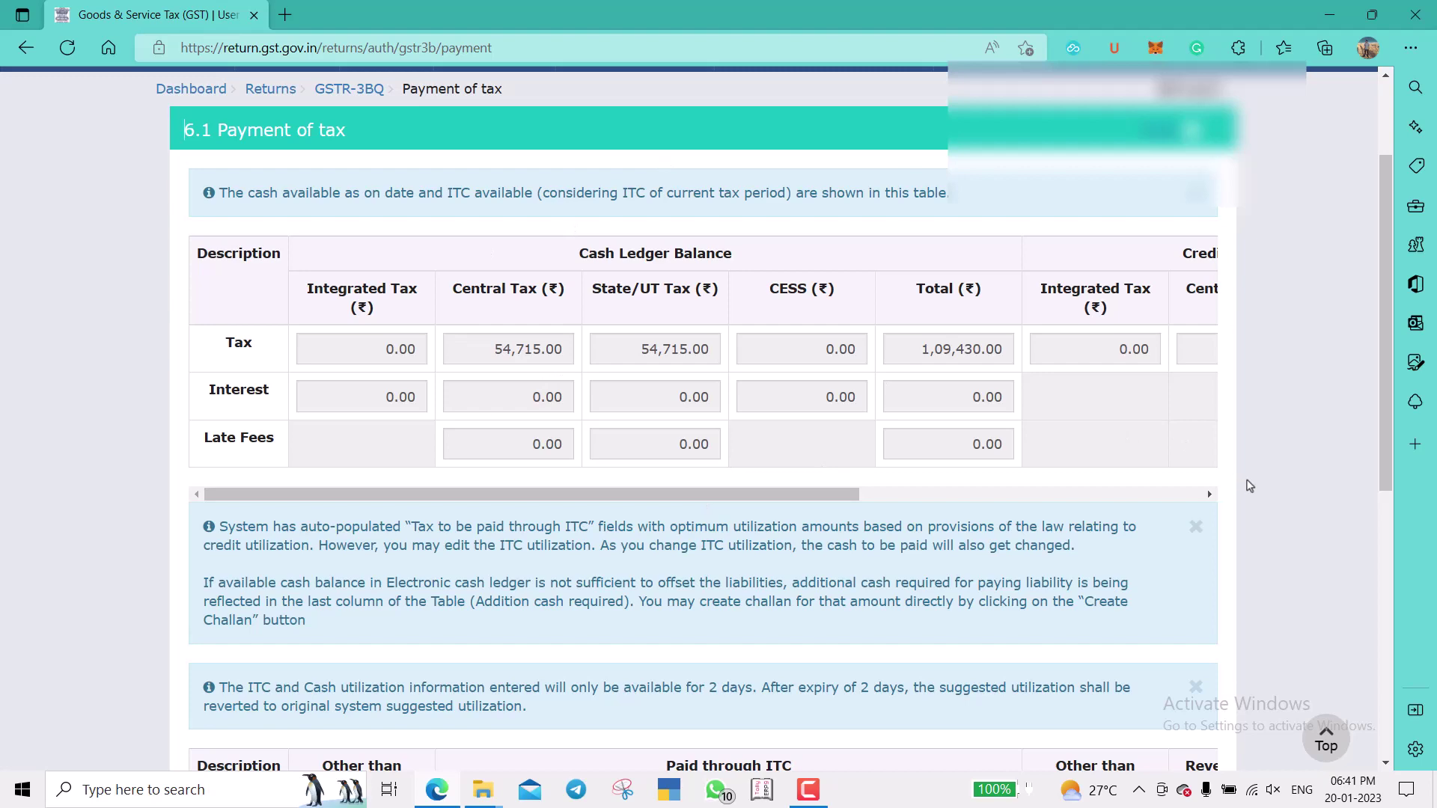
{"action": "scroll", "coordinate": [1246, 483], "scroll_direction": "down", "scroll_amount": 6}
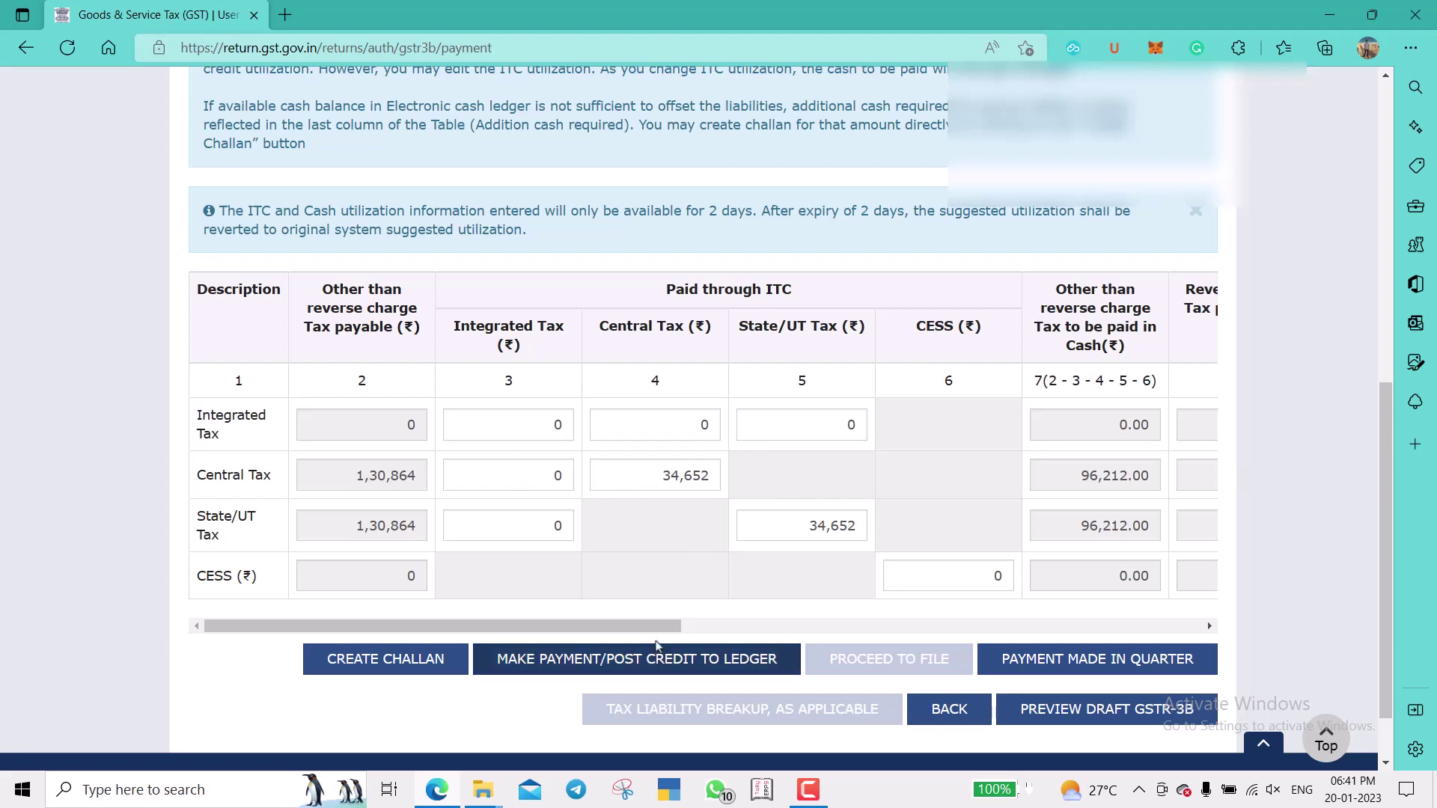
{"action": "left_click_drag", "start_coordinate": [653, 625], "coordinate": [729, 626]}
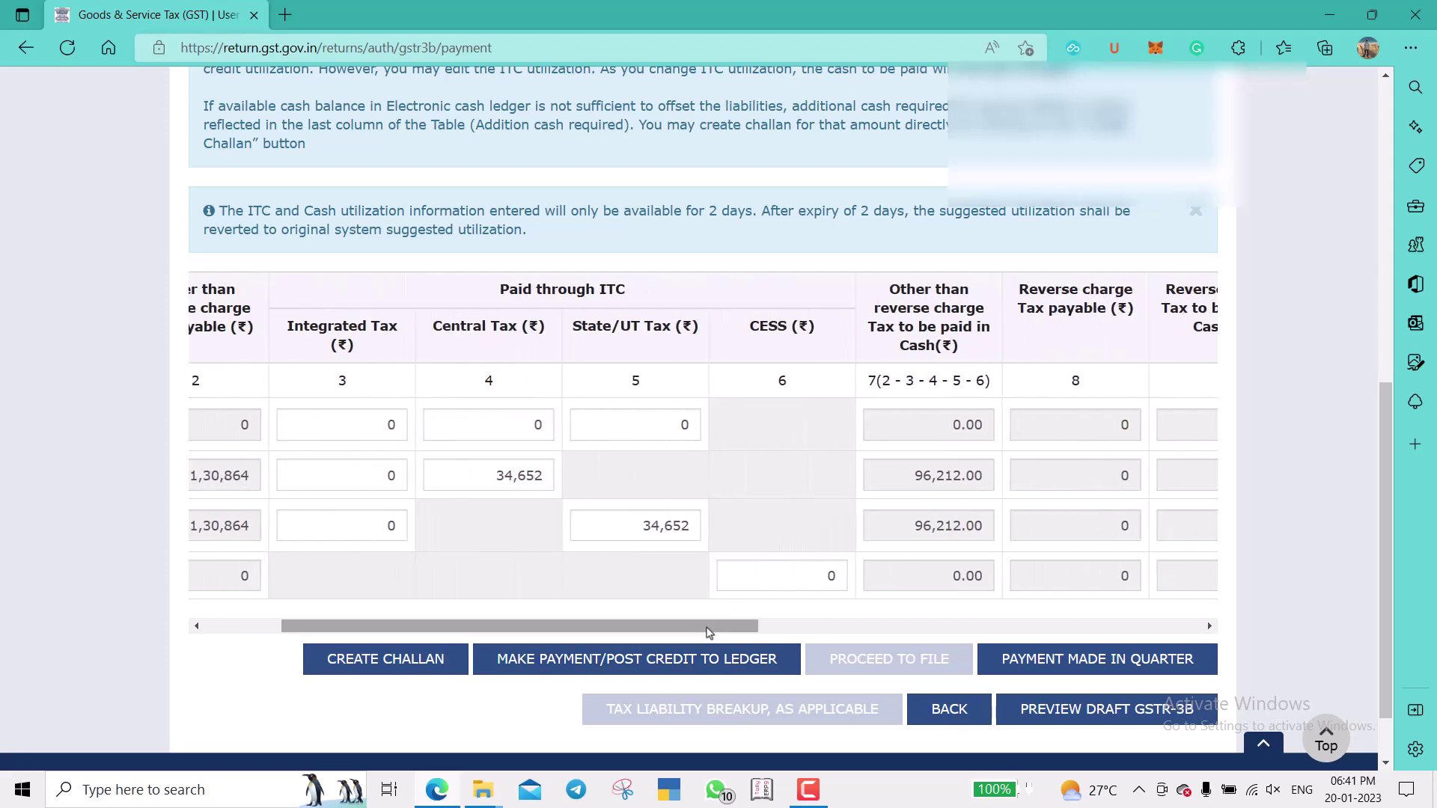
{"action": "left_click_drag", "start_coordinate": [709, 632], "coordinate": [1172, 641]}
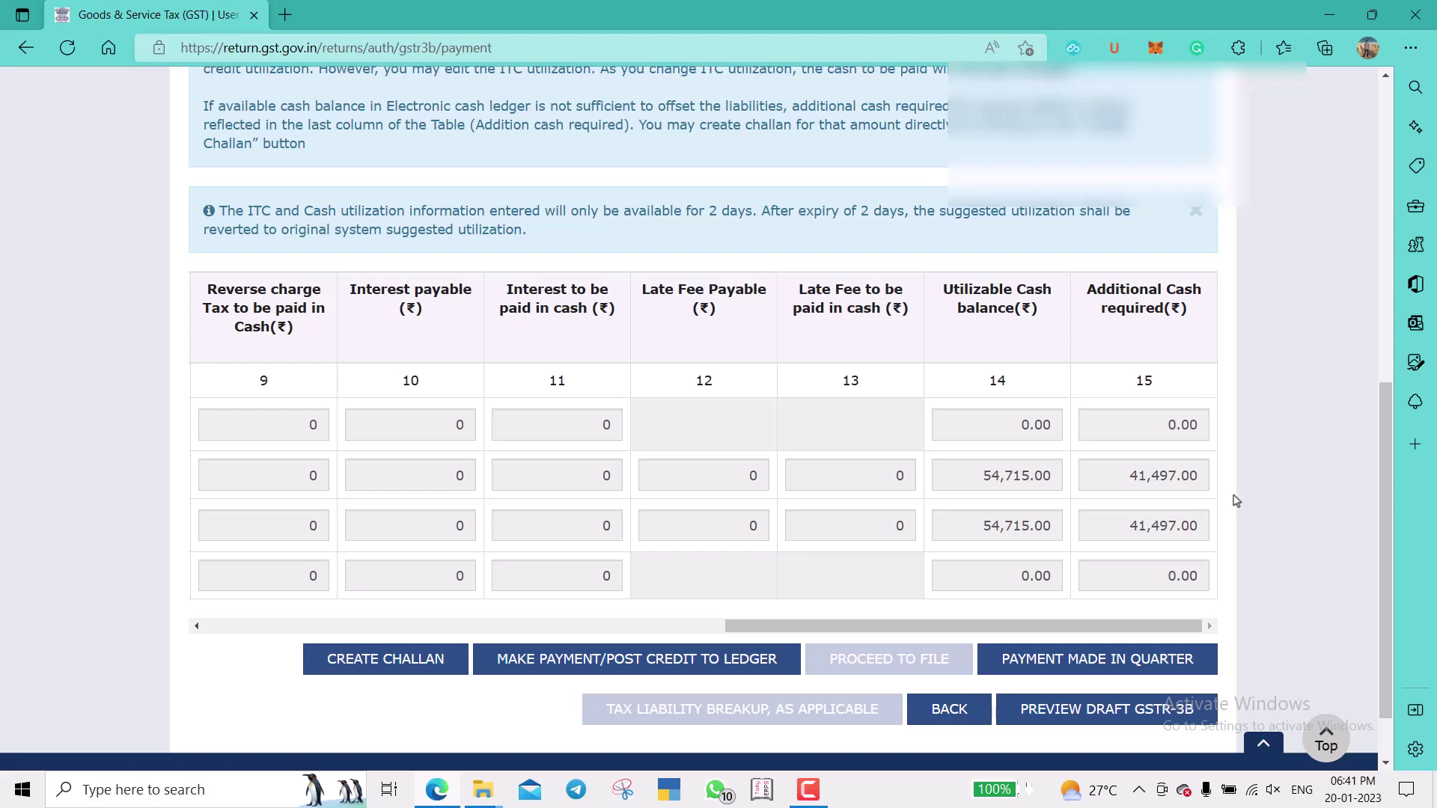
{"action": "scroll", "coordinate": [1235, 500], "scroll_direction": "down", "scroll_amount": 1}
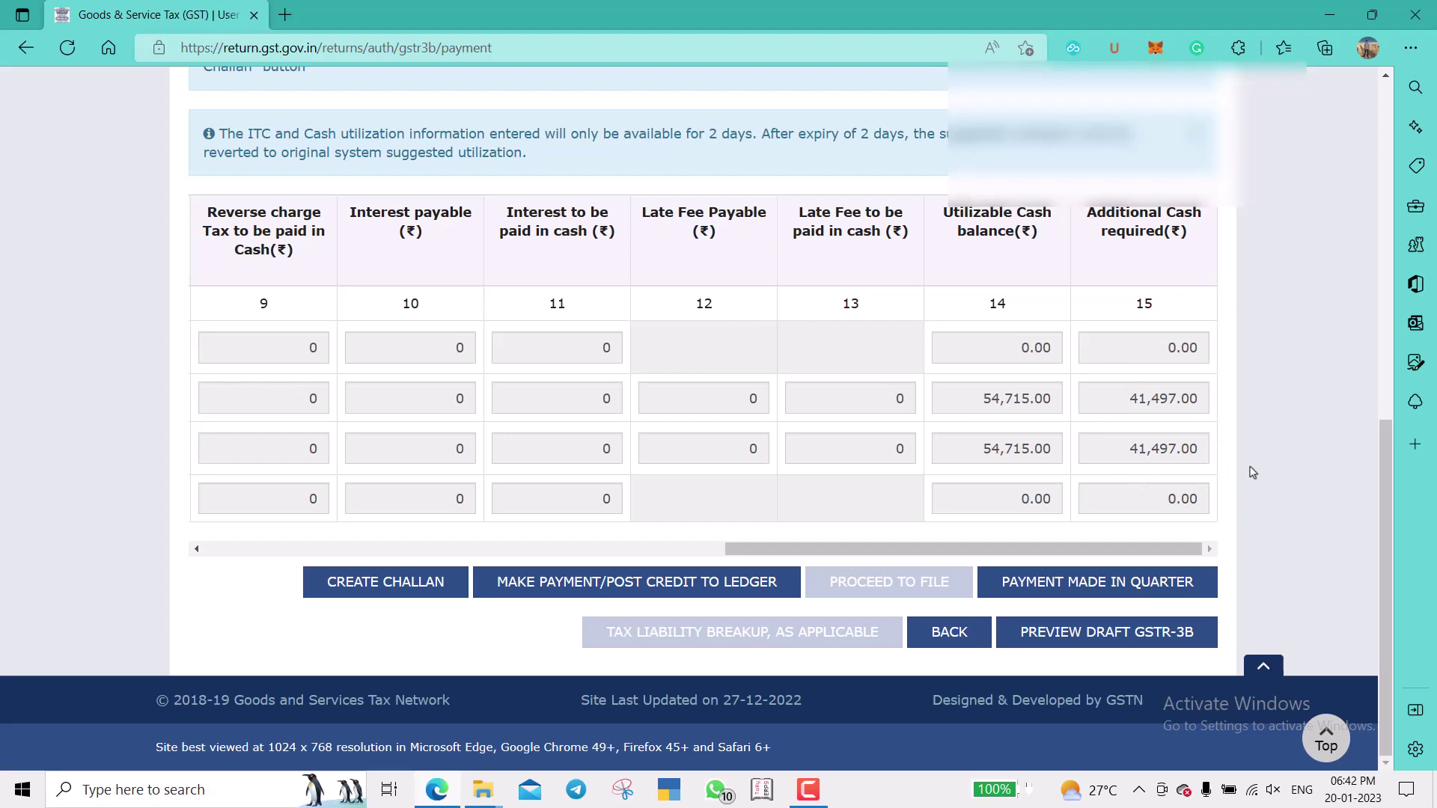
Agree to create a ₹82,994 challan for the shortfall and choose E-Payment as the payment mode.
{"action": "left_click", "coordinate": [583, 583]}
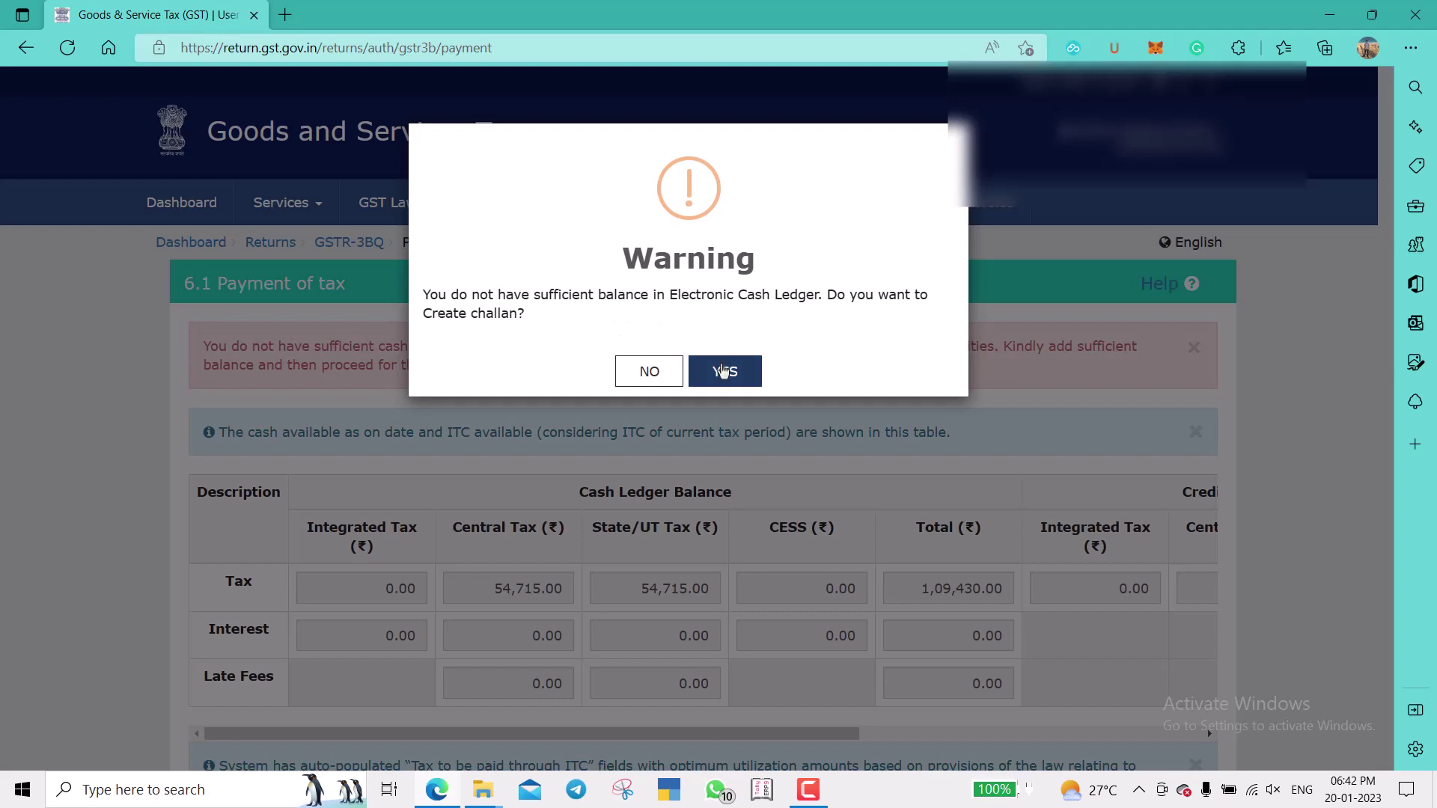
{"action": "left_click", "coordinate": [723, 370]}
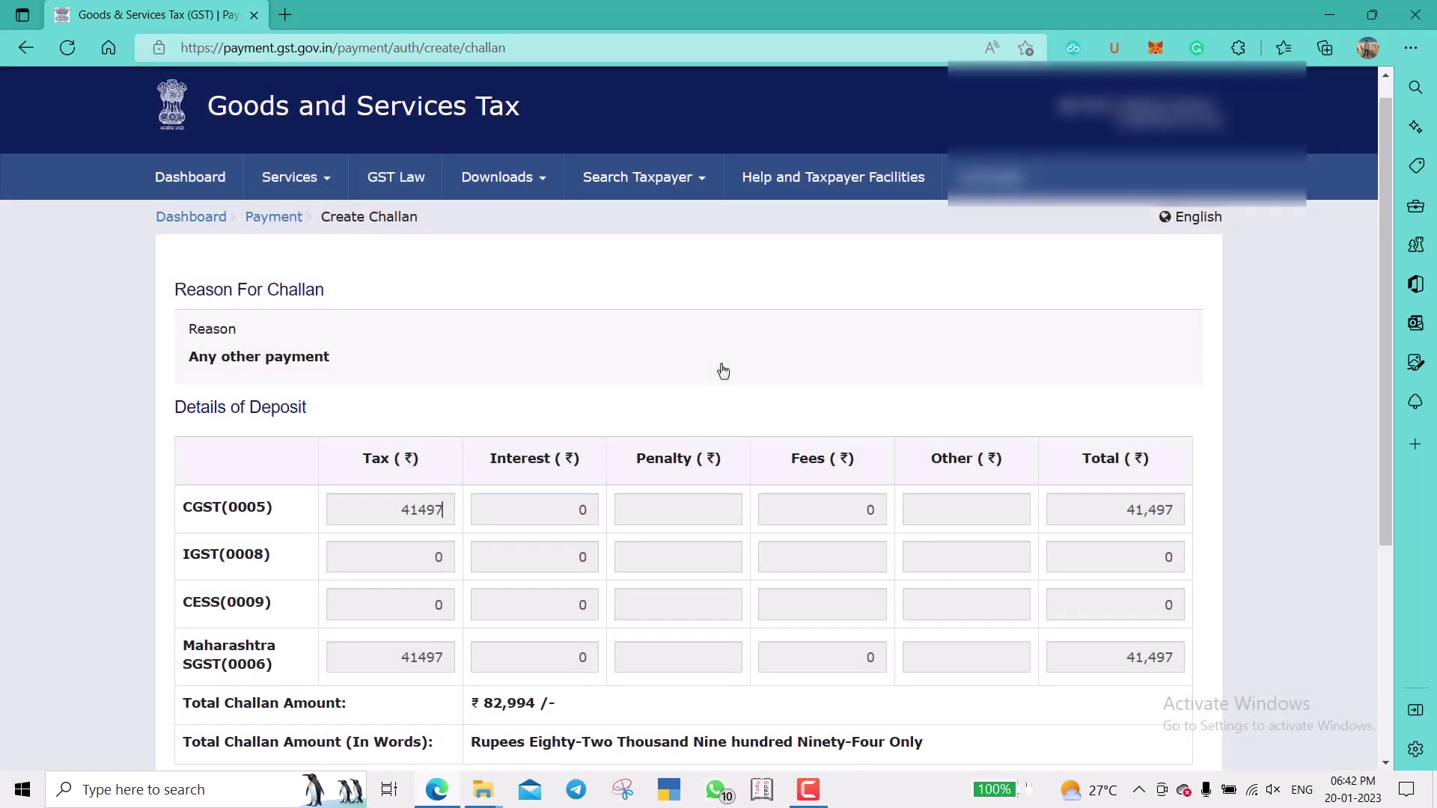
{"action": "scroll", "coordinate": [723, 370], "scroll_direction": "down", "scroll_amount": 1}
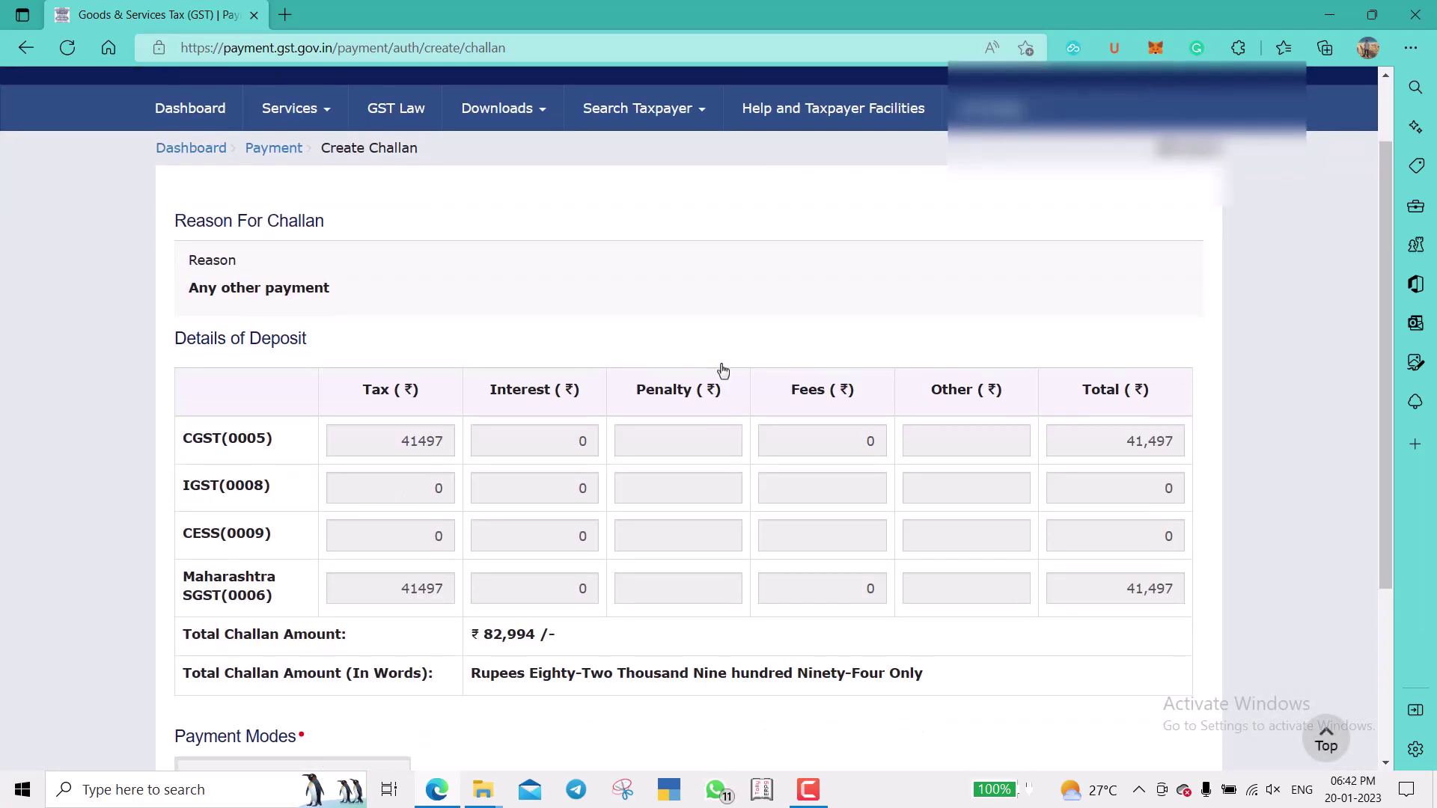
{"action": "scroll", "coordinate": [723, 370], "scroll_direction": "down", "scroll_amount": 3}
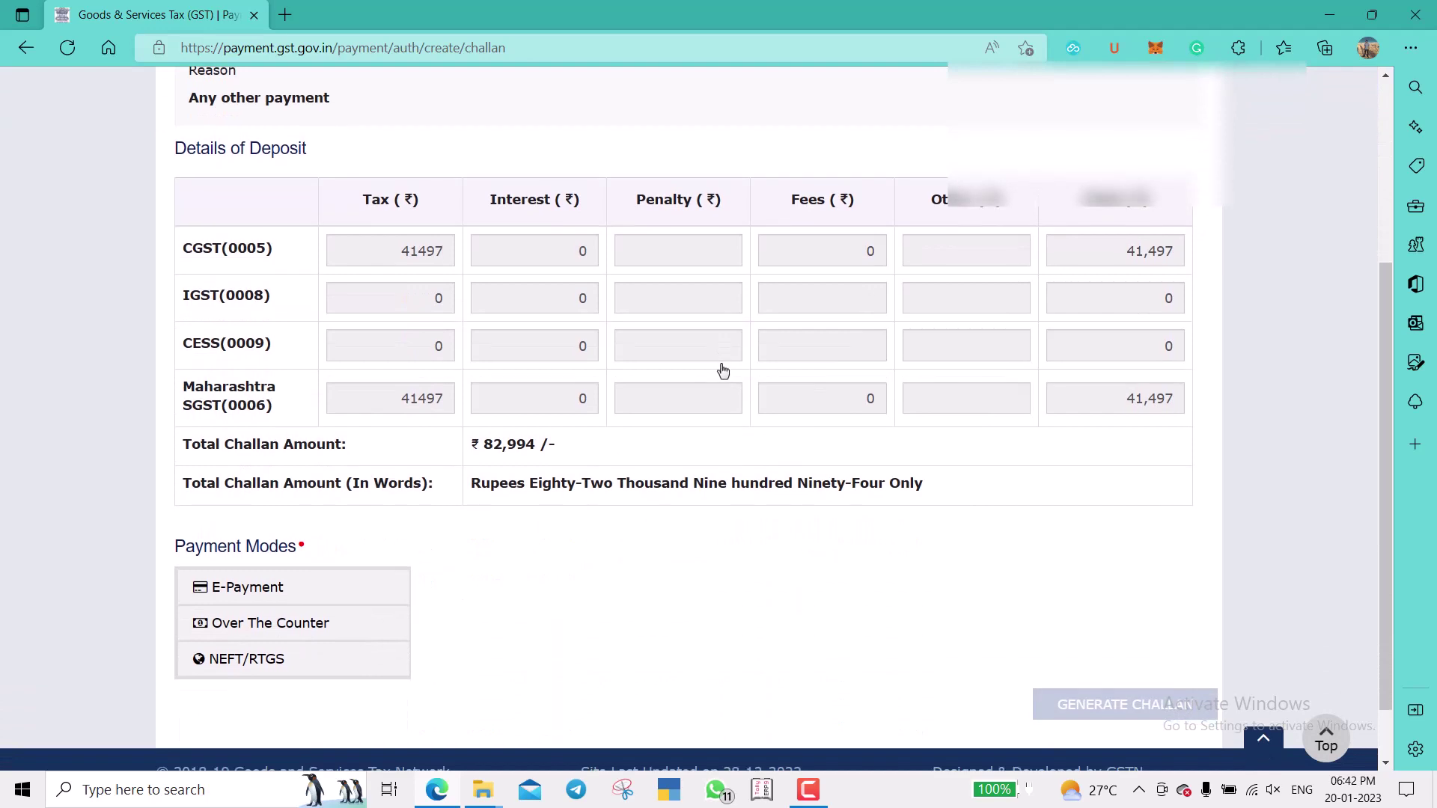
{"action": "scroll", "coordinate": [723, 371], "scroll_direction": "down", "scroll_amount": 1}
{"action": "scroll", "coordinate": [723, 370], "scroll_direction": "up", "scroll_amount": 2}
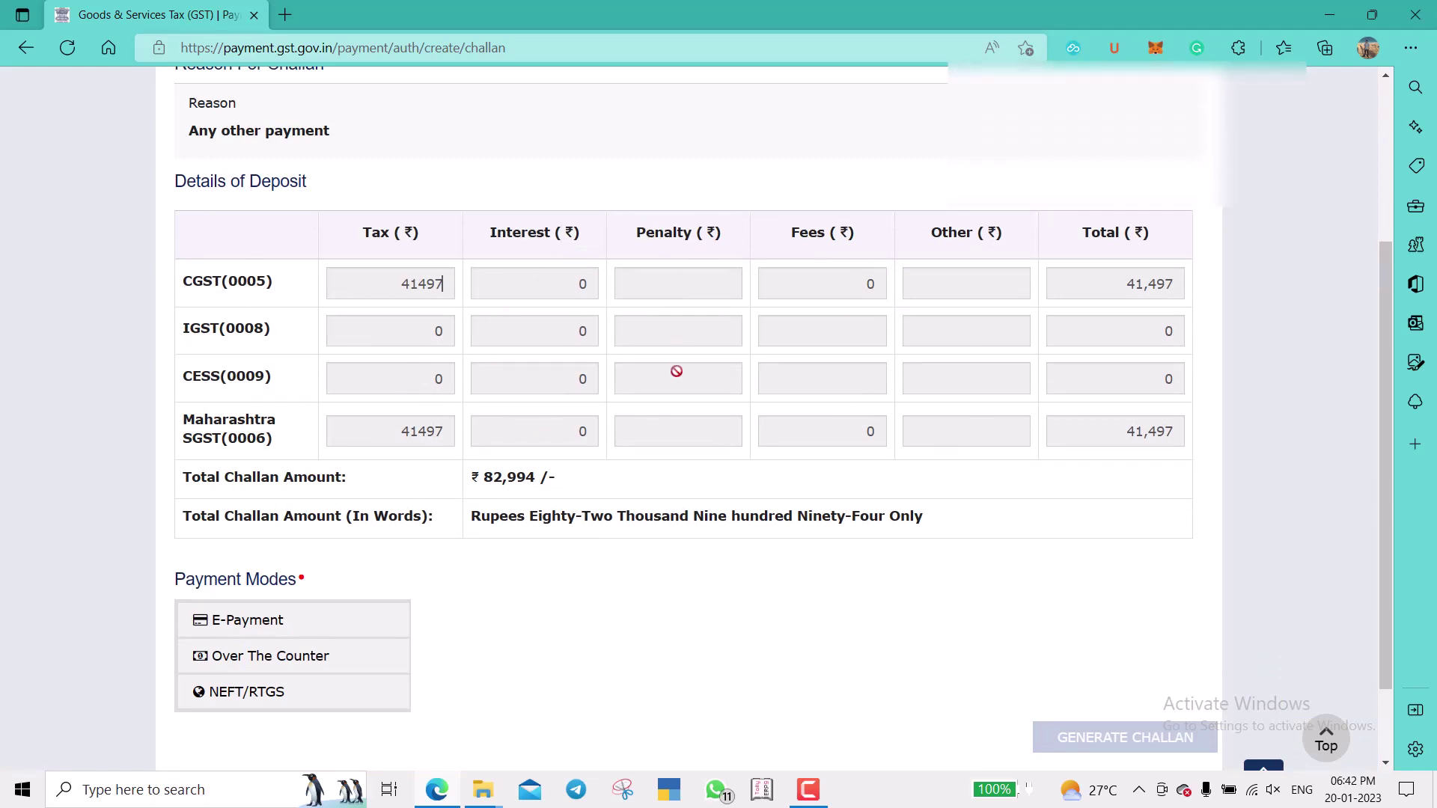
{"action": "scroll", "coordinate": [676, 372], "scroll_direction": "down", "scroll_amount": 2}
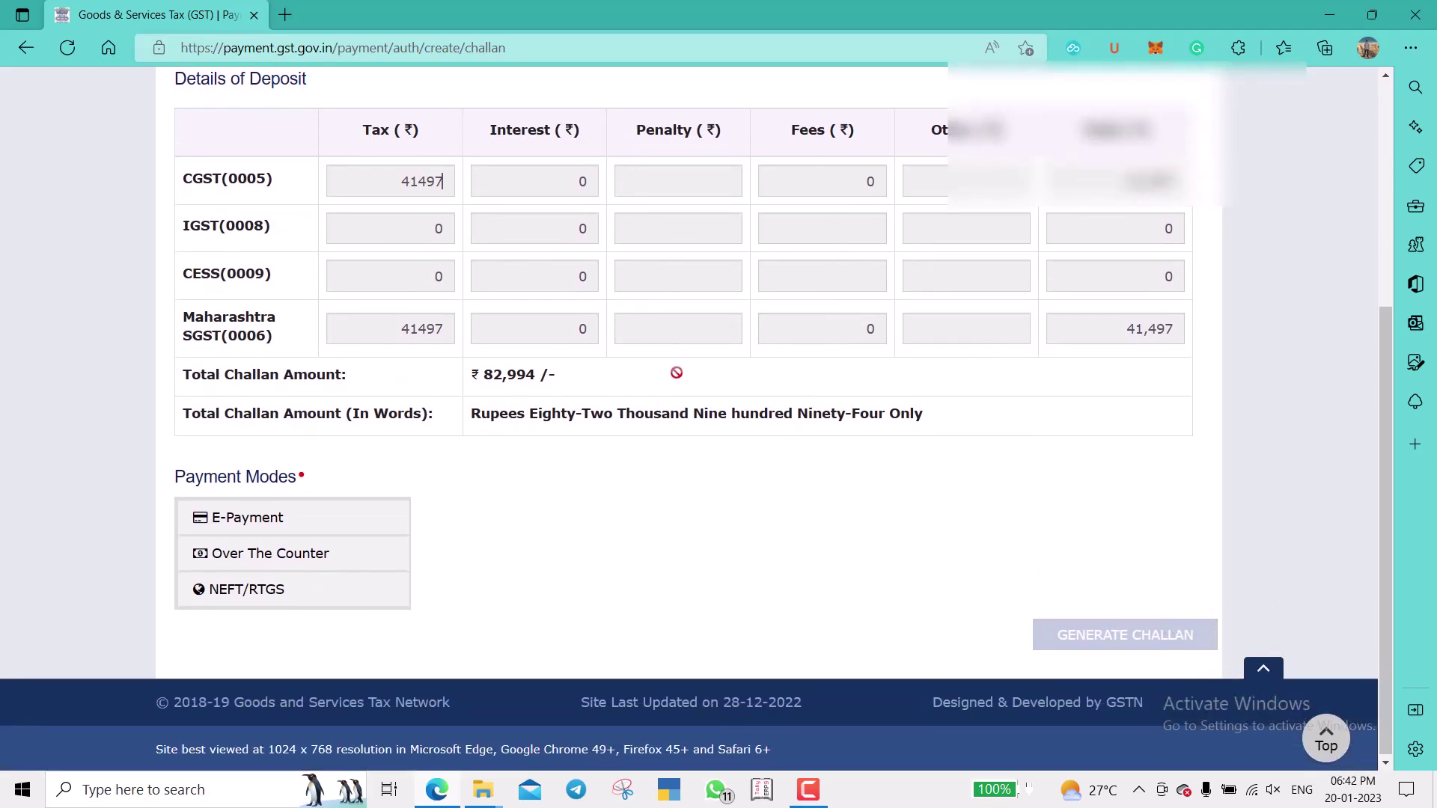
{"action": "left_click", "coordinate": [289, 520]}
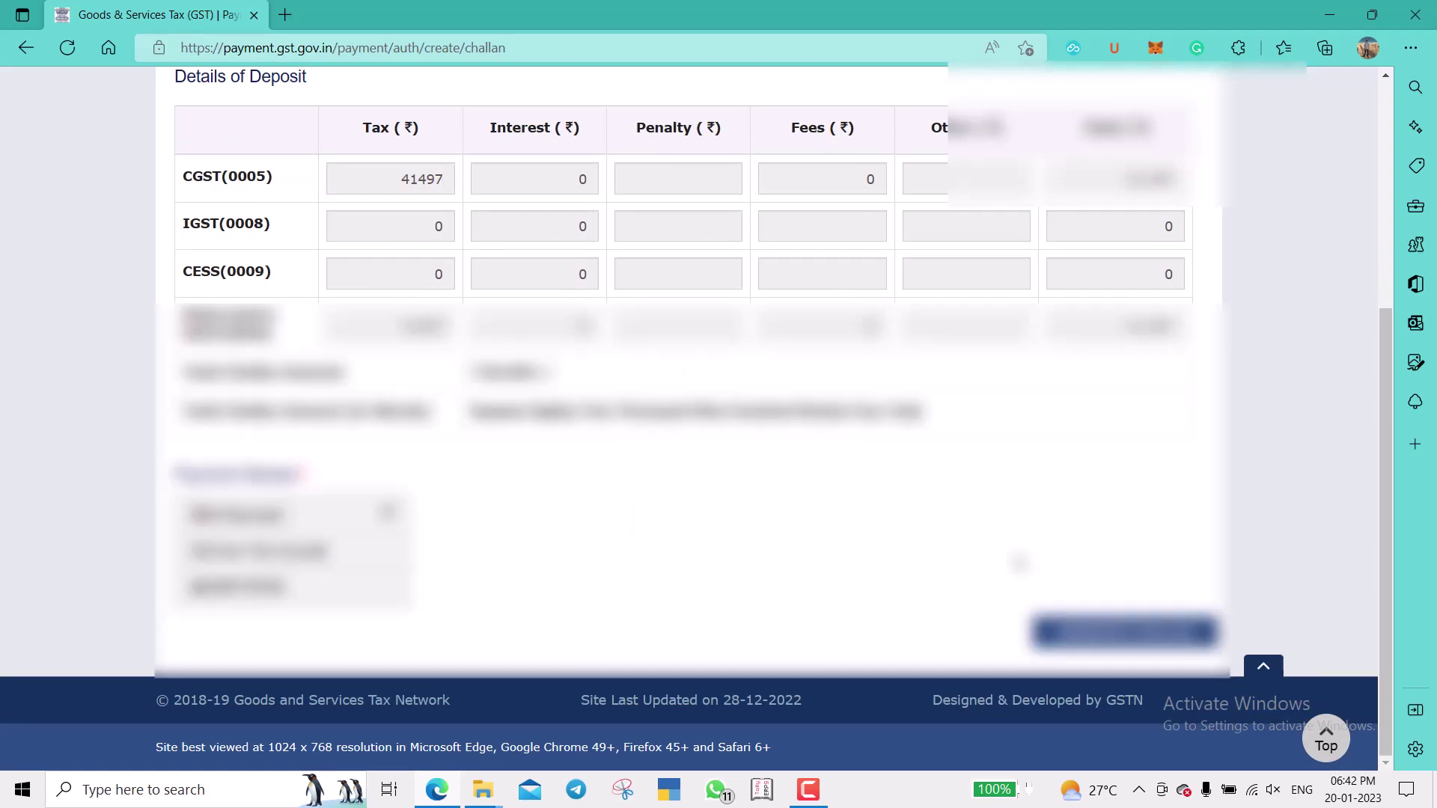
Generate the challan for ₹82,994.
{"action": "left_click", "coordinate": [1122, 633]}
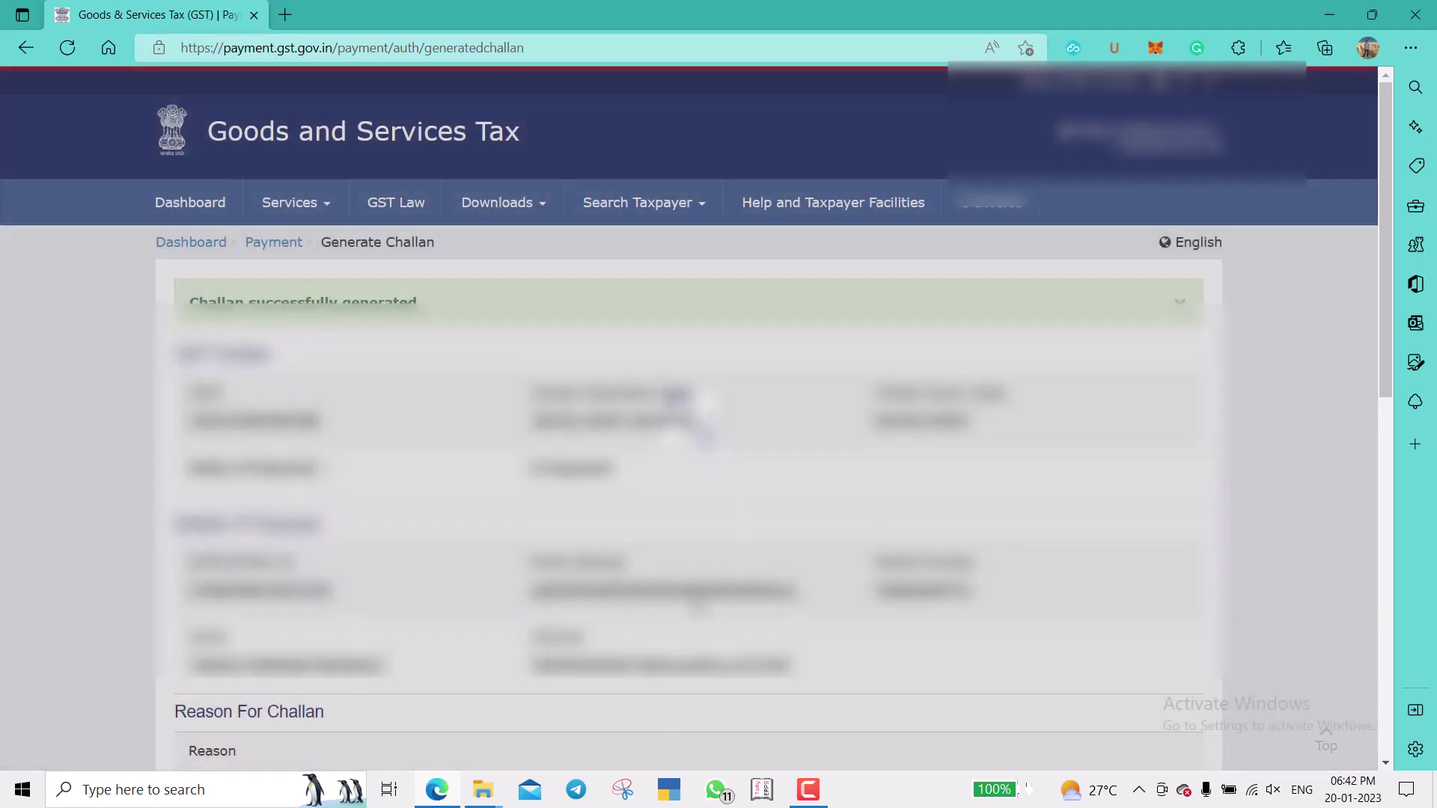
{"action": "scroll", "coordinate": [1035, 530], "scroll_direction": "down", "scroll_amount": 1}
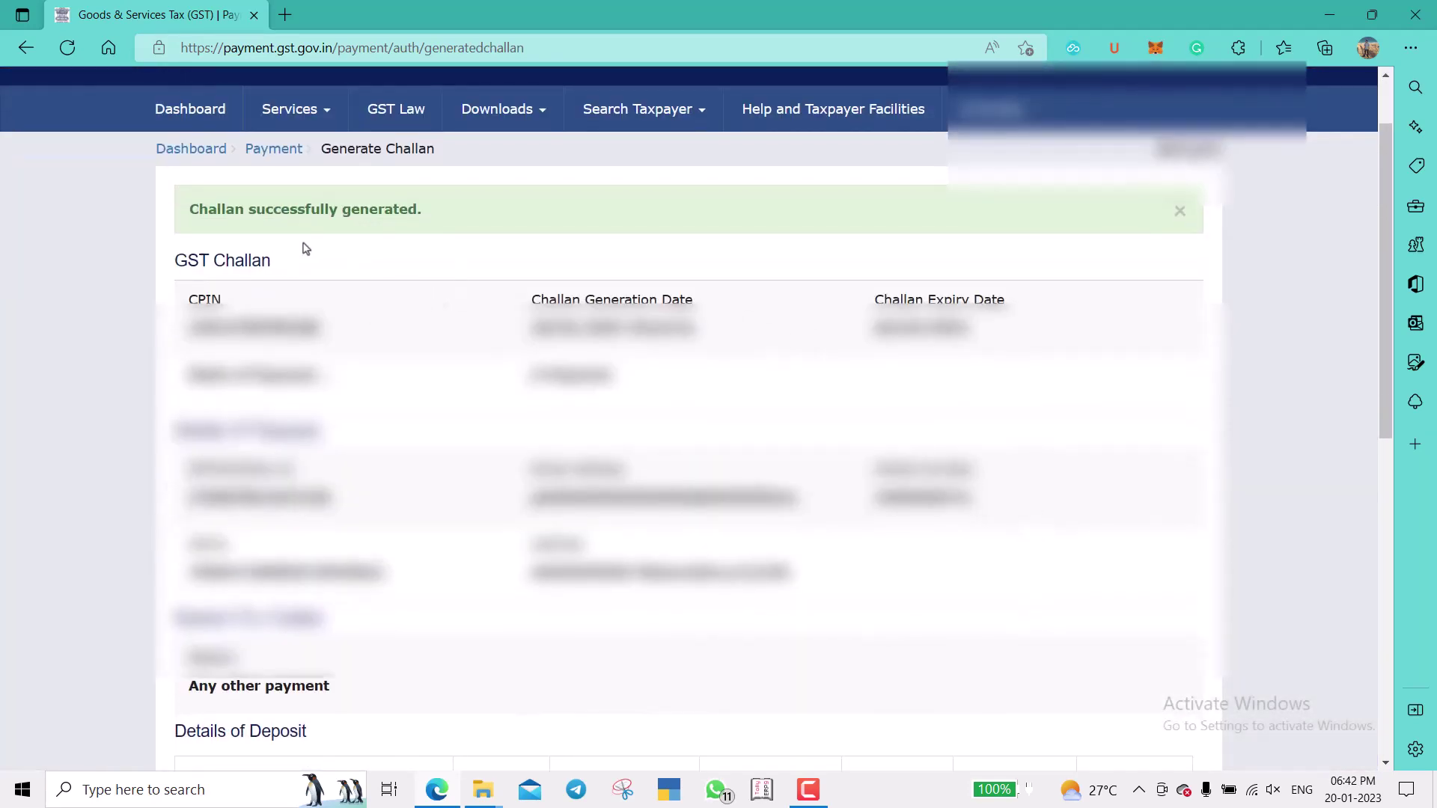
{"action": "scroll", "coordinate": [688, 419], "scroll_direction": "down", "scroll_amount": 10}
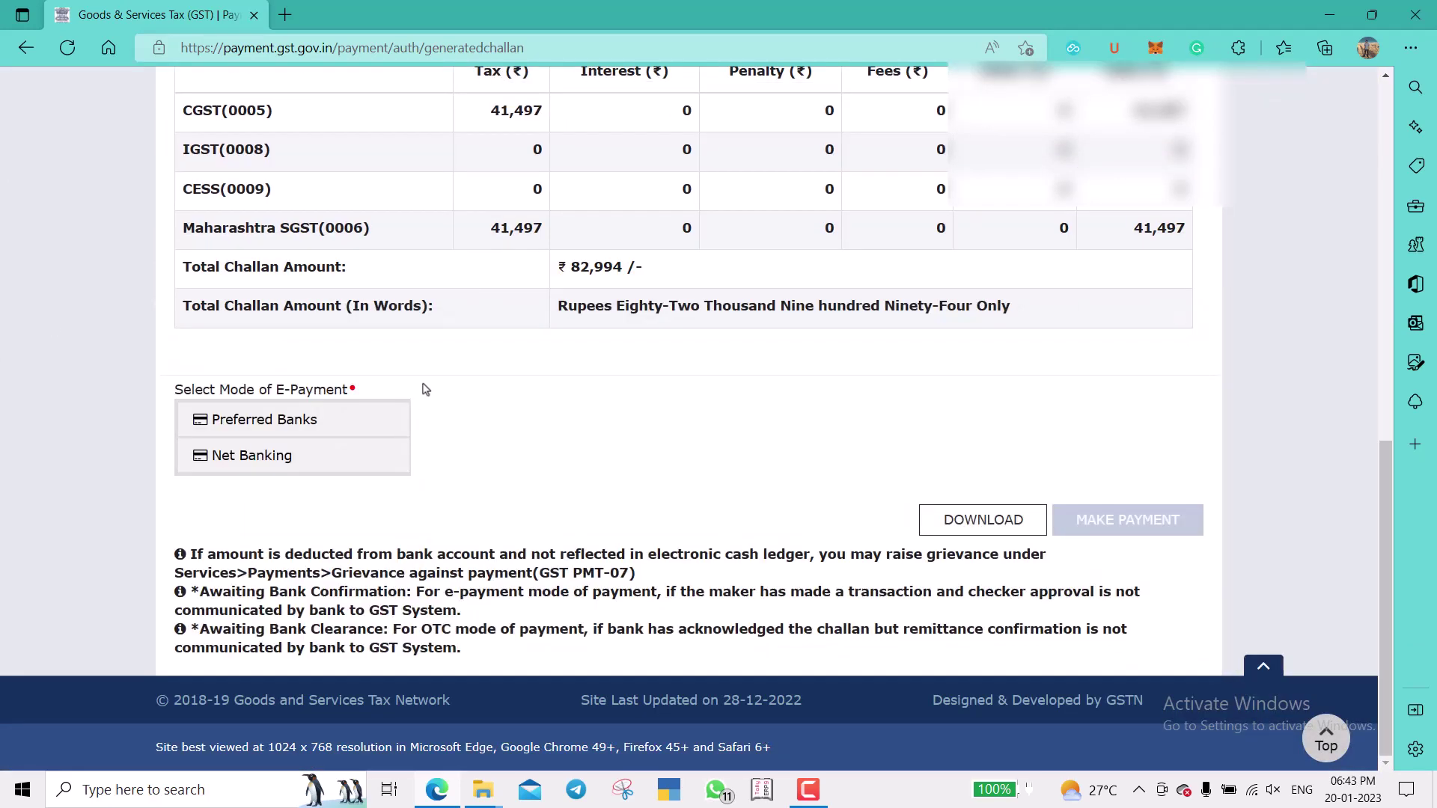
Pay the challan by HDFC Bank net banking after accepting the terms and conditions.
{"action": "left_click", "coordinate": [315, 423]}
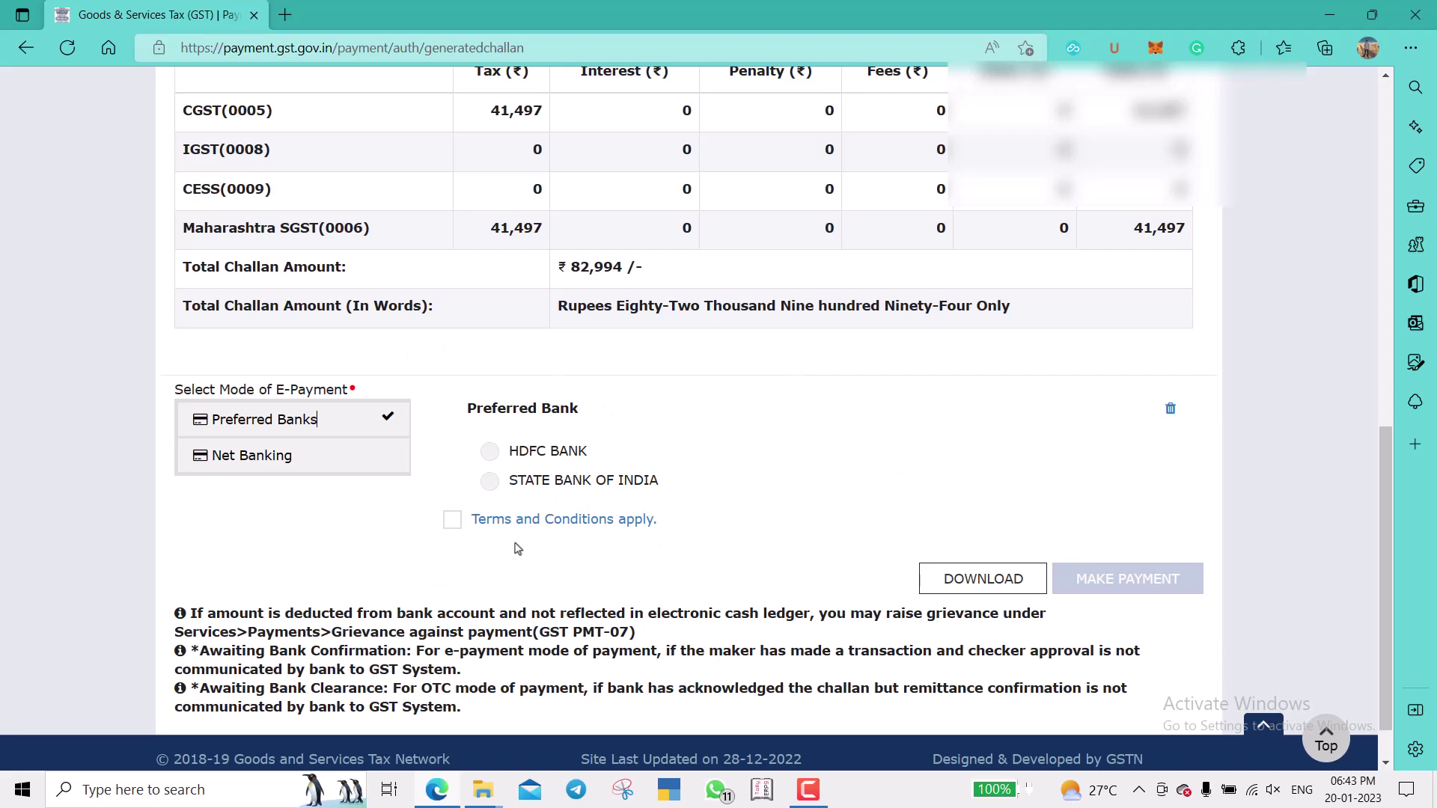
{"action": "left_click", "coordinate": [321, 463]}
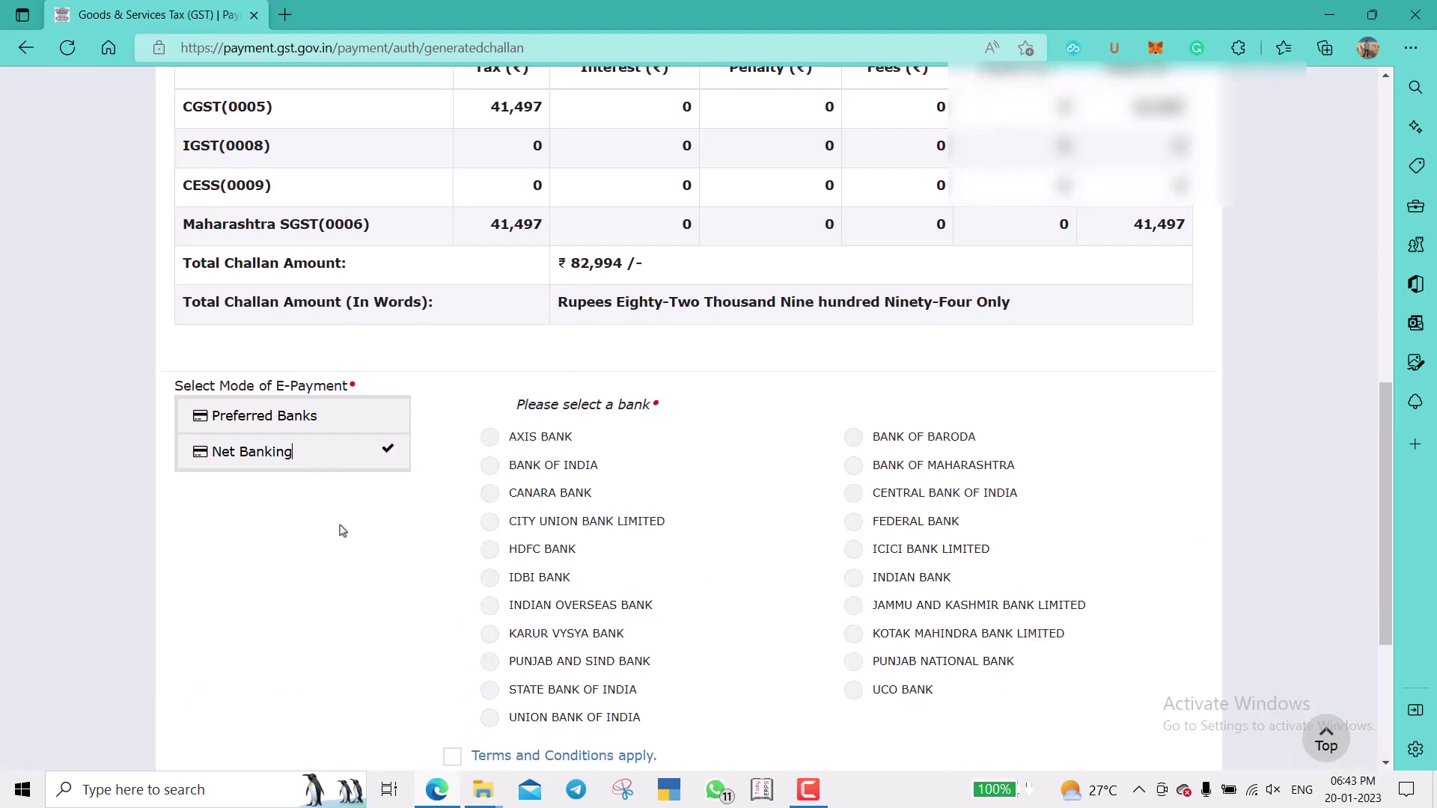
{"action": "scroll", "coordinate": [344, 531], "scroll_direction": "down", "scroll_amount": 1}
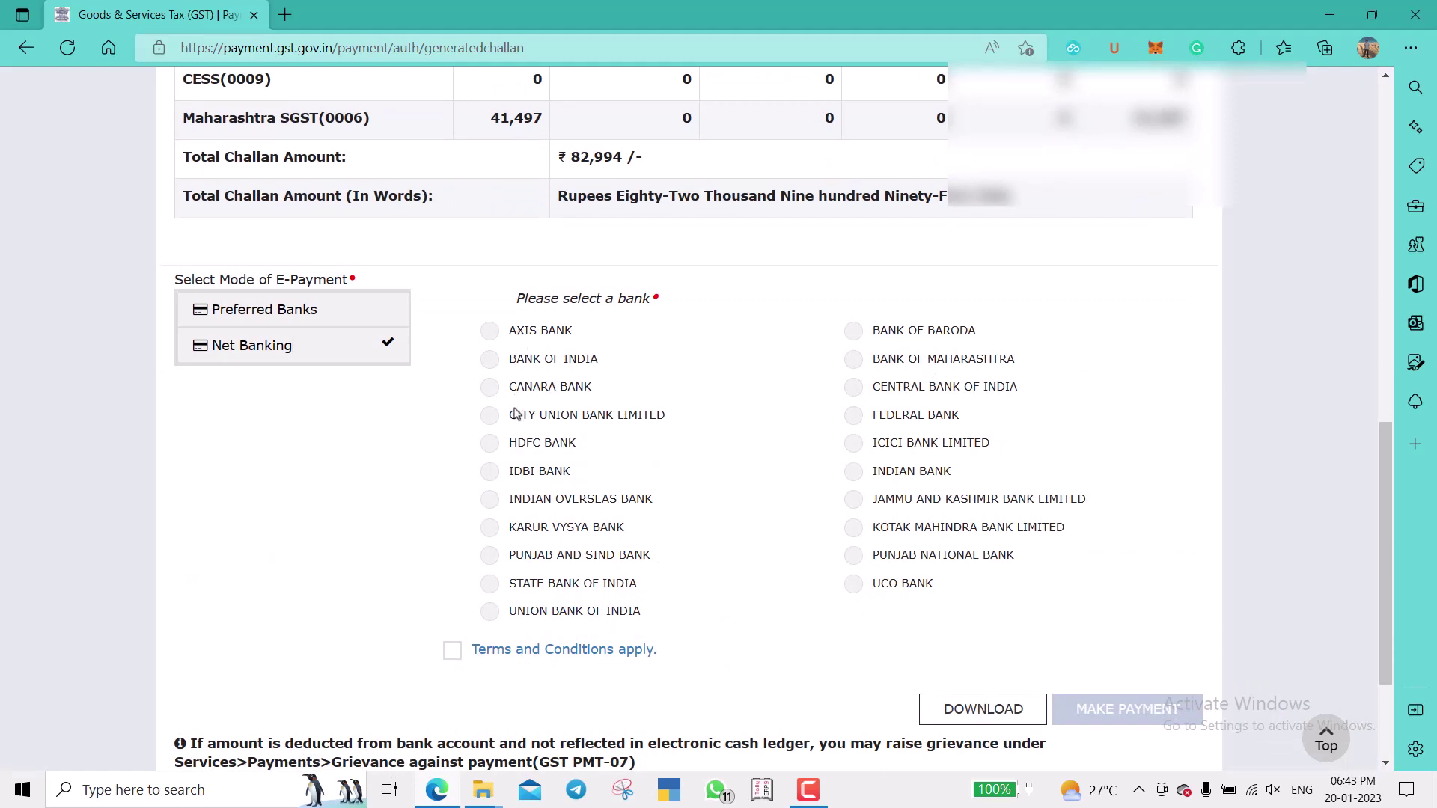
{"action": "left_click", "coordinate": [491, 444]}
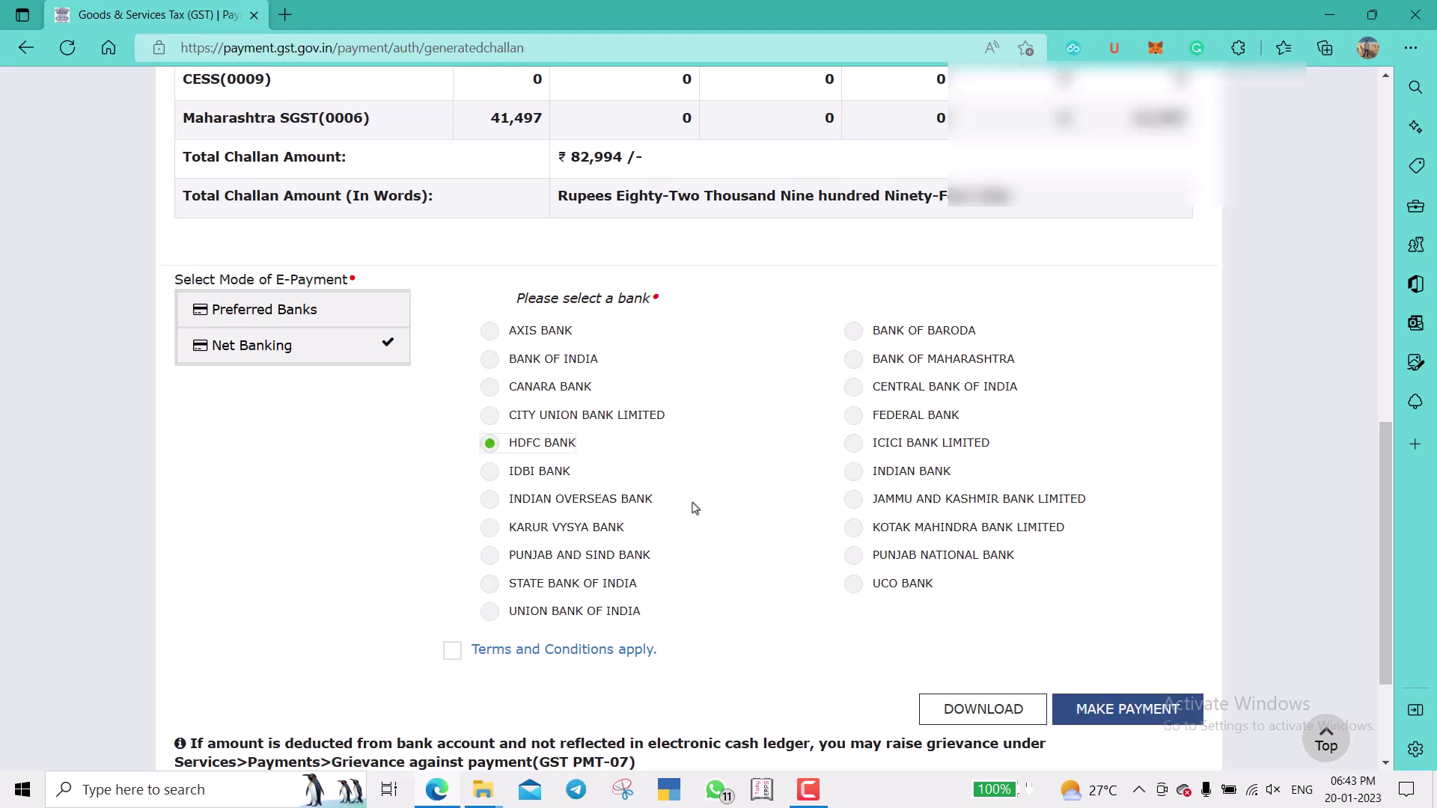
{"action": "scroll", "coordinate": [695, 508], "scroll_direction": "down", "scroll_amount": 2}
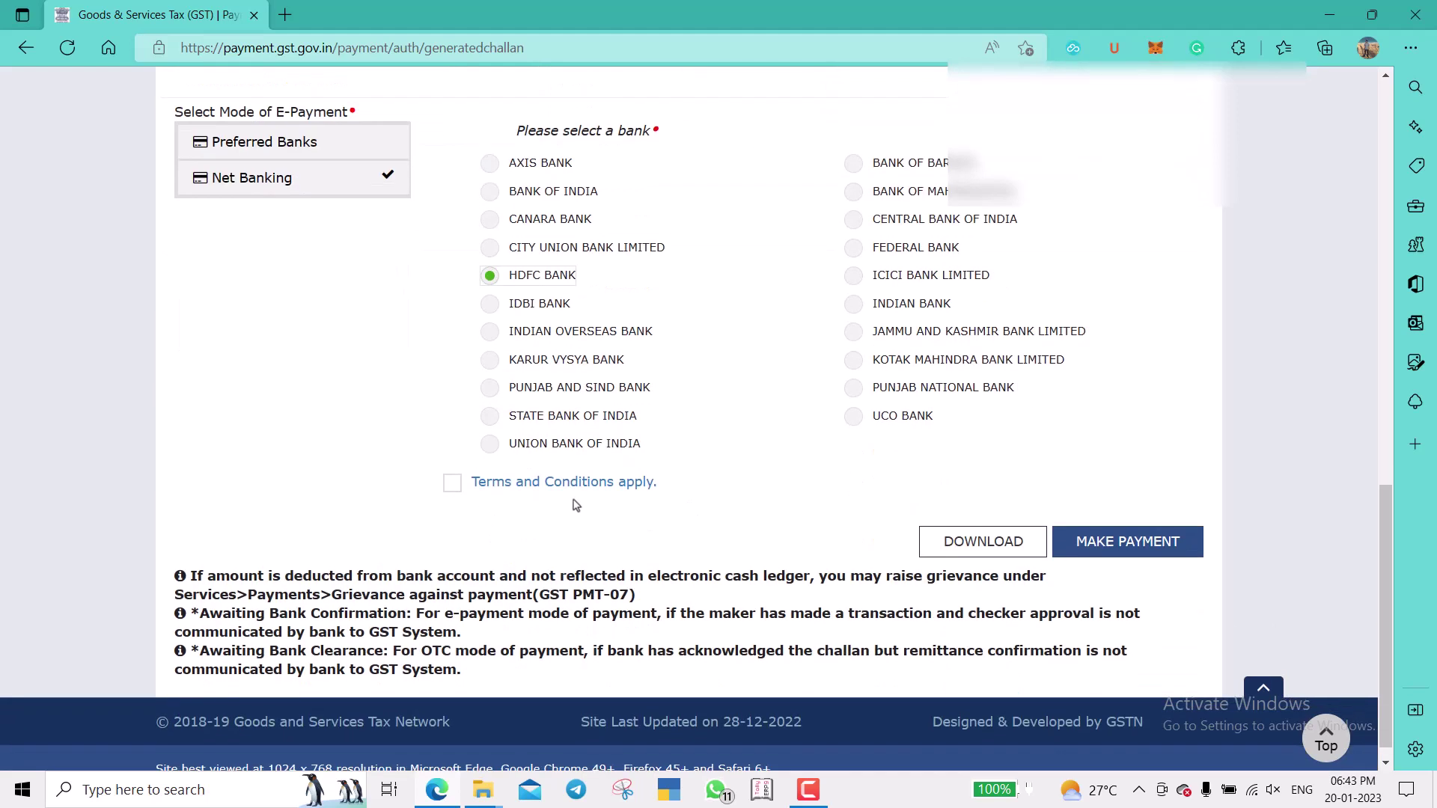
{"action": "left_click", "coordinate": [451, 484]}
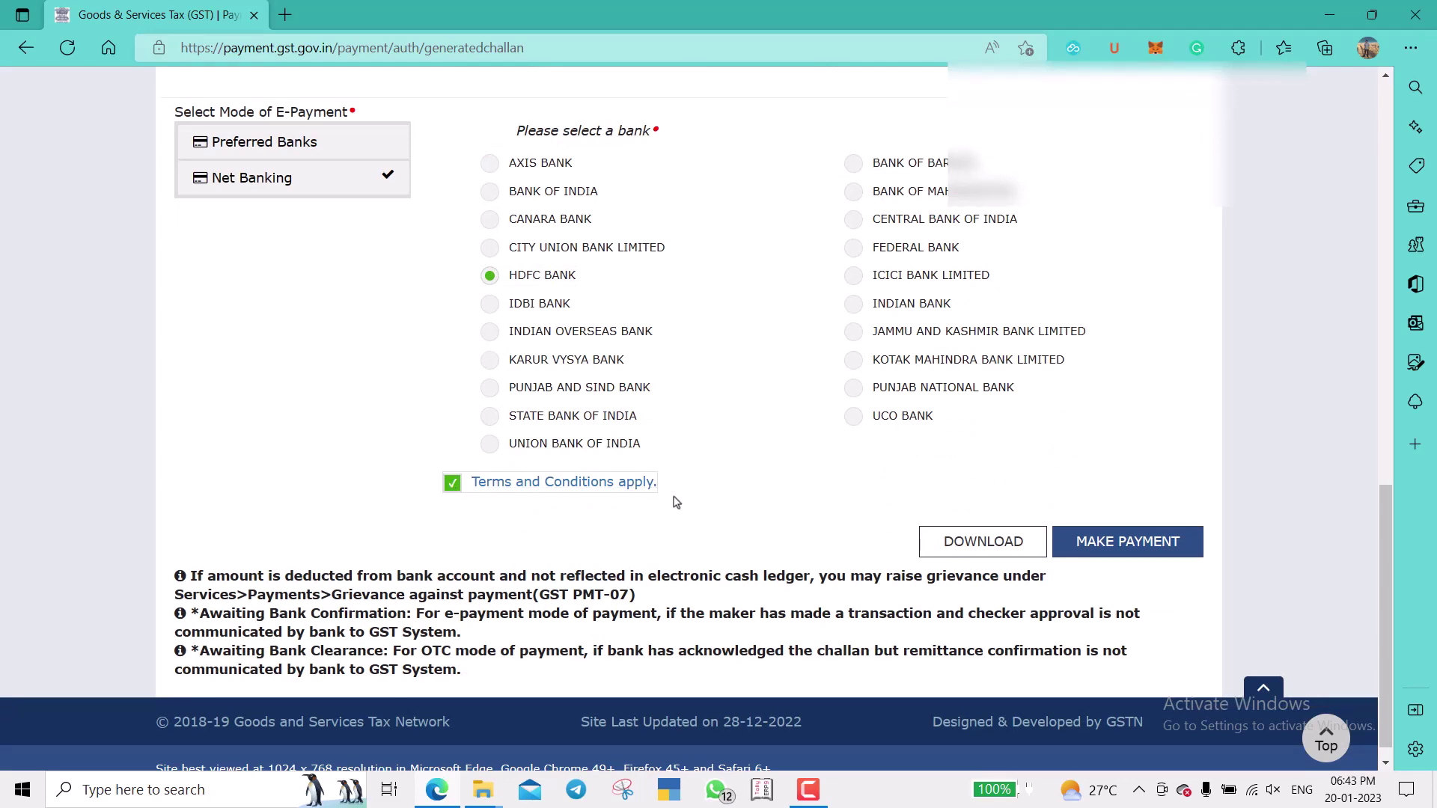
{"action": "left_click", "coordinate": [1098, 545]}
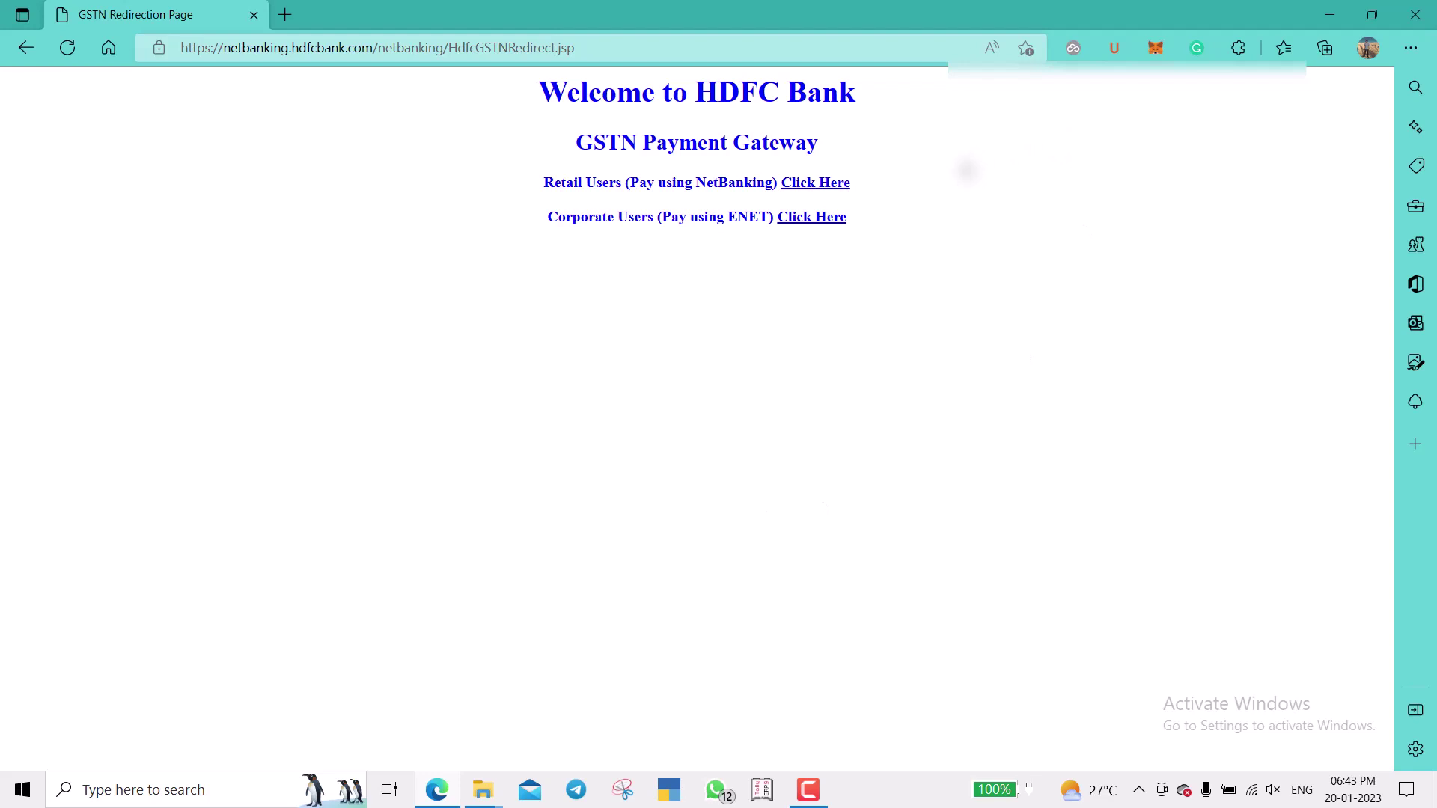
Log in to HDFC retail NetBanking with the customer ID and account password.
{"action": "left_click", "coordinate": [833, 187]}
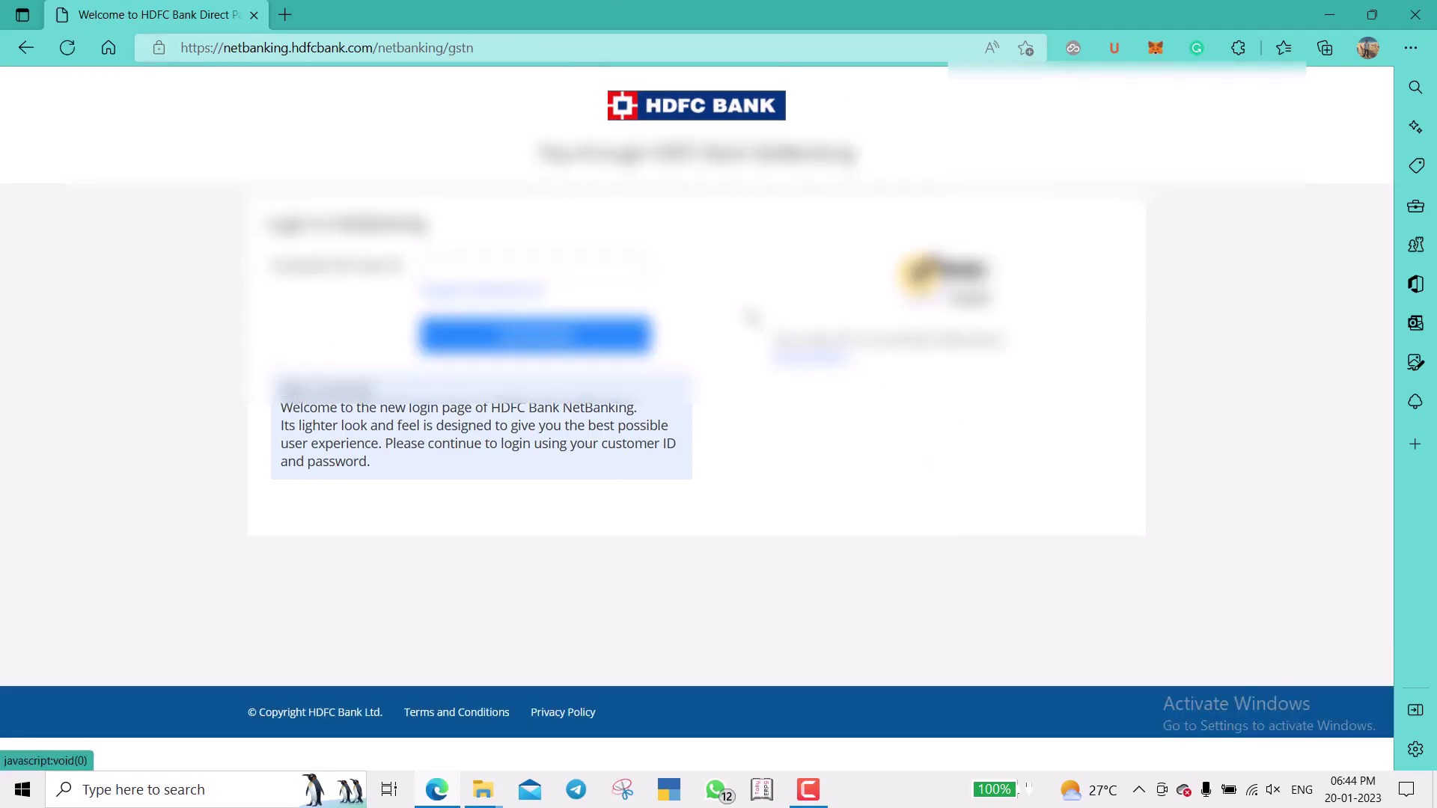
{"action": "left_click", "coordinate": [583, 262]}
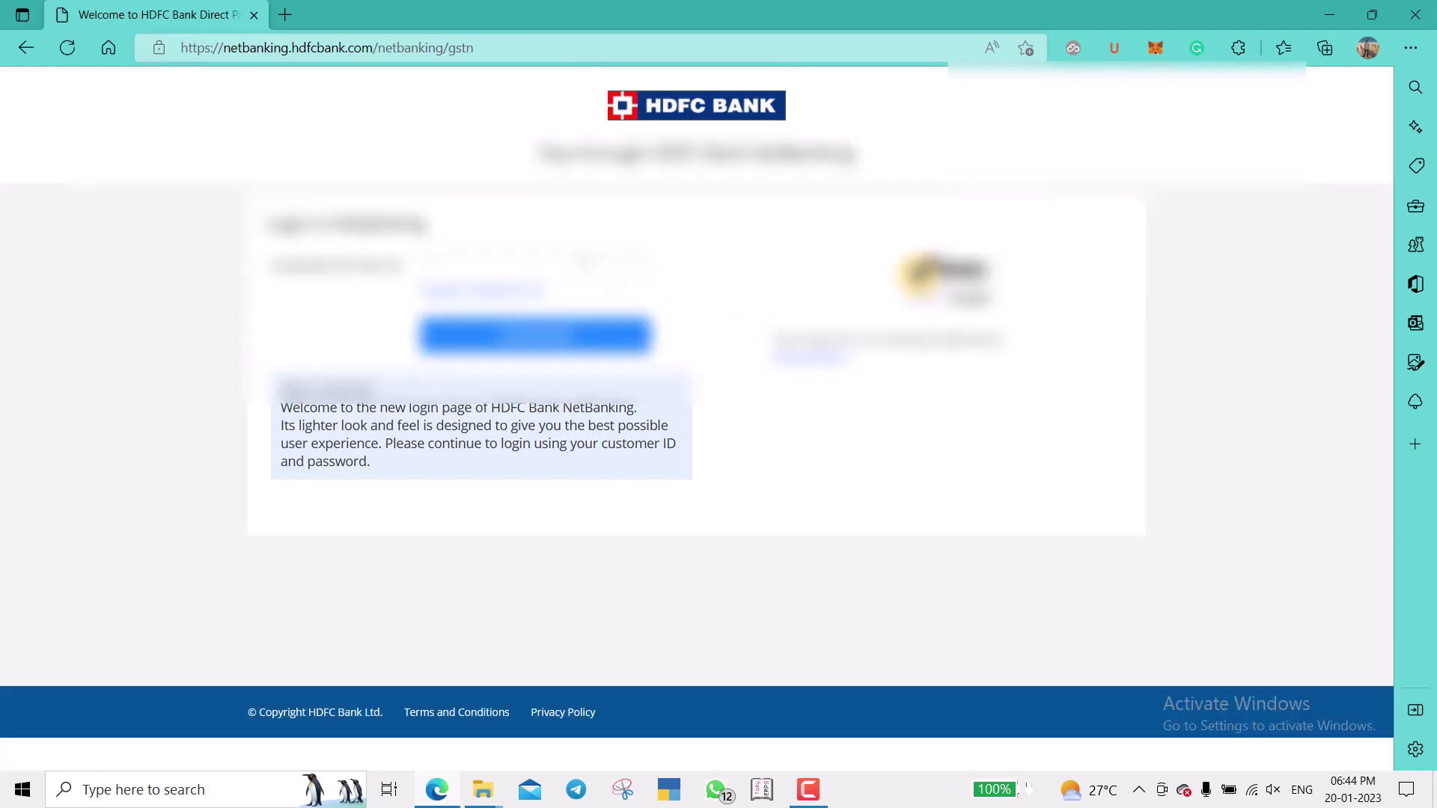
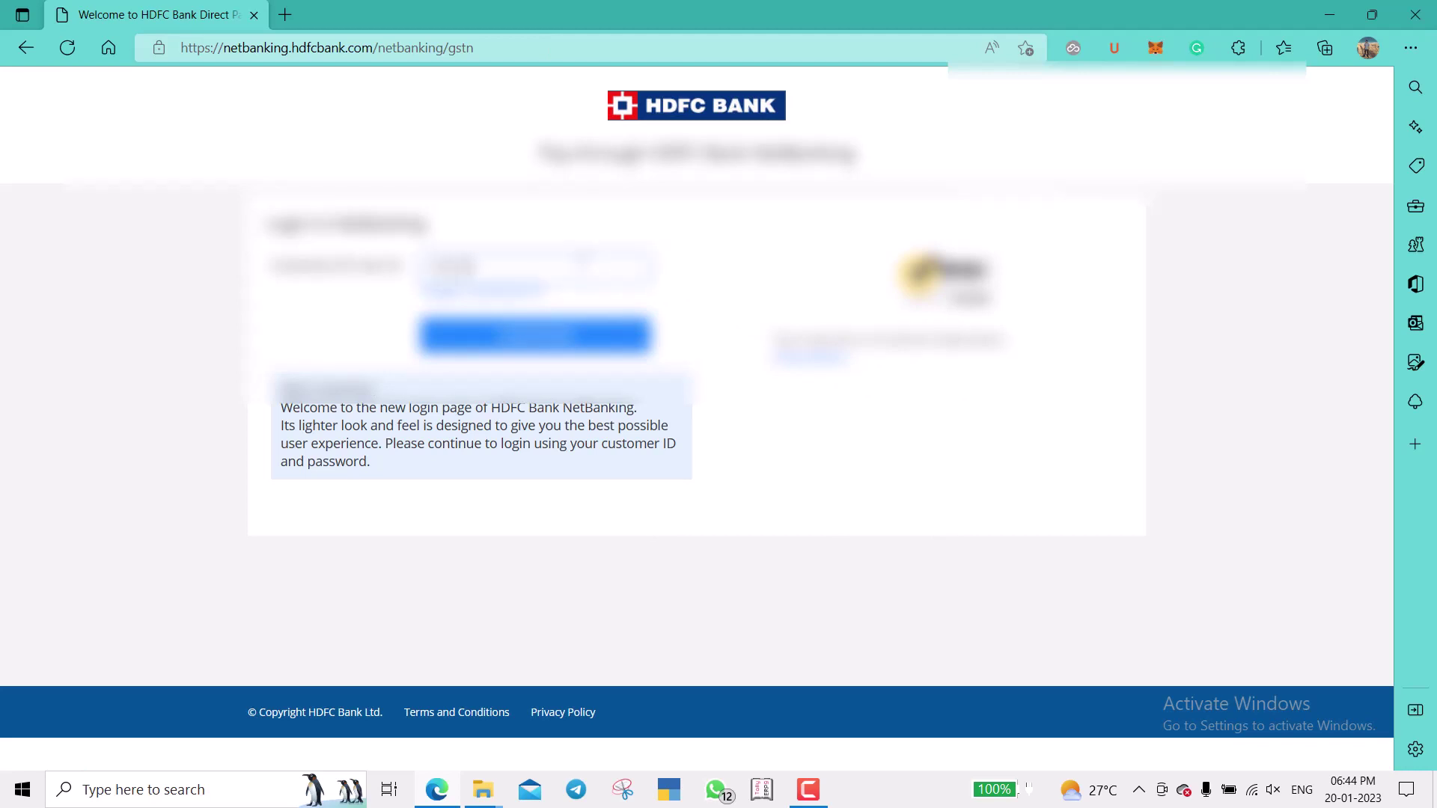
{"action": "key", "text": "Return"}
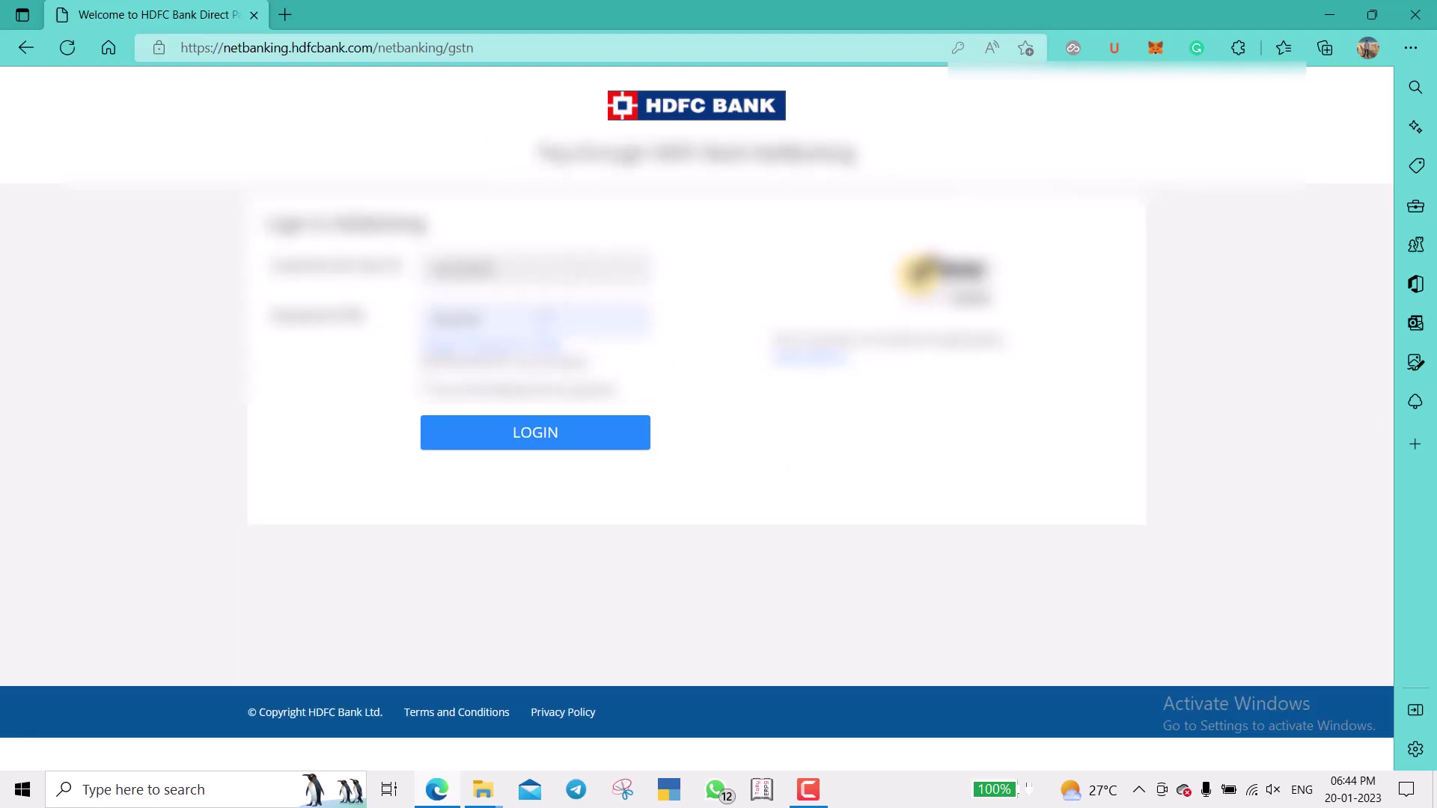
{"action": "left_click", "coordinate": [551, 310]}
{"action": "type", "text": "•••"}
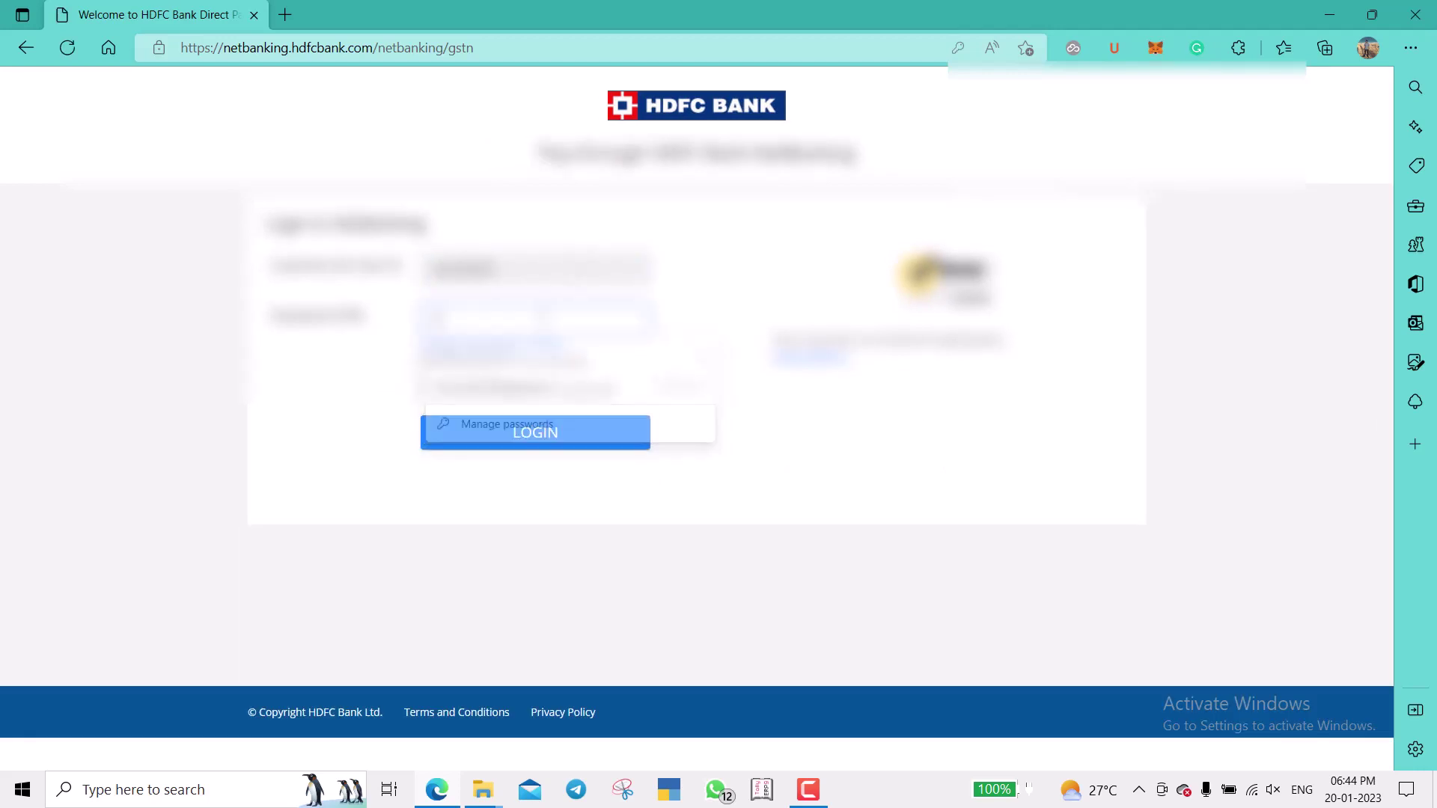
{"action": "type", "text": "•"}
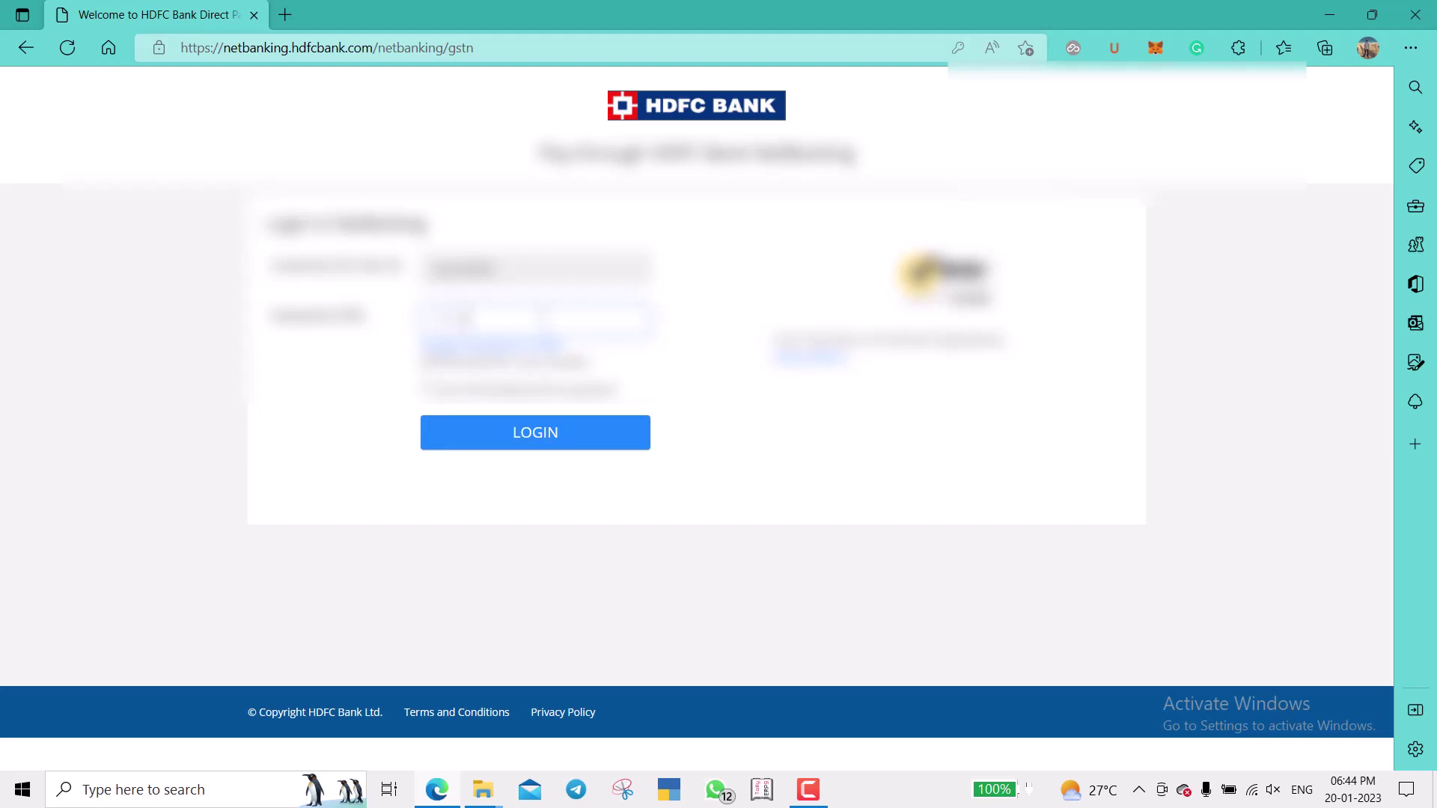
{"action": "left_click", "coordinate": [541, 443]}
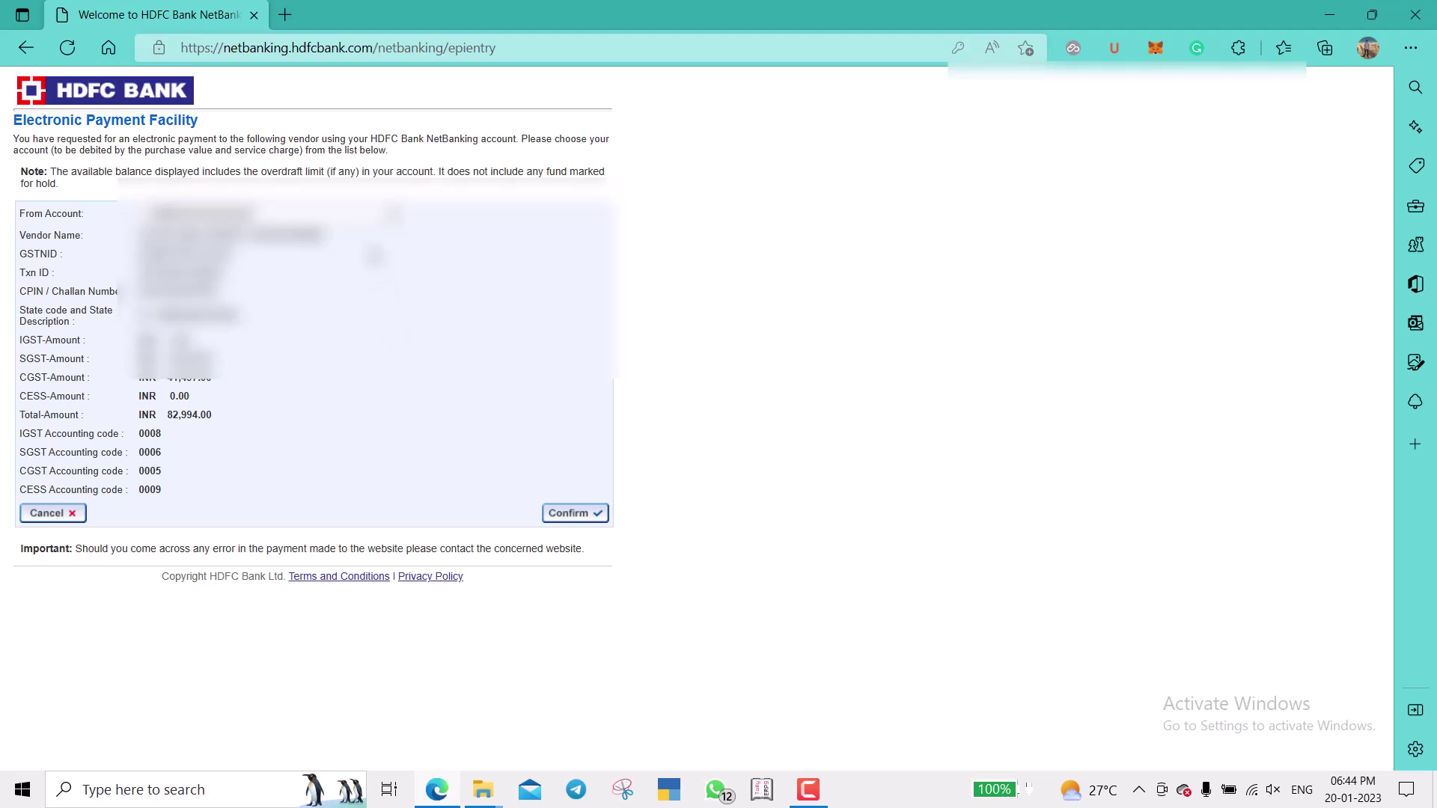
Choose the debit account, confirm the Rs. 82,994 payment and authorise it with the OTP.
{"action": "left_click", "coordinate": [374, 218]}
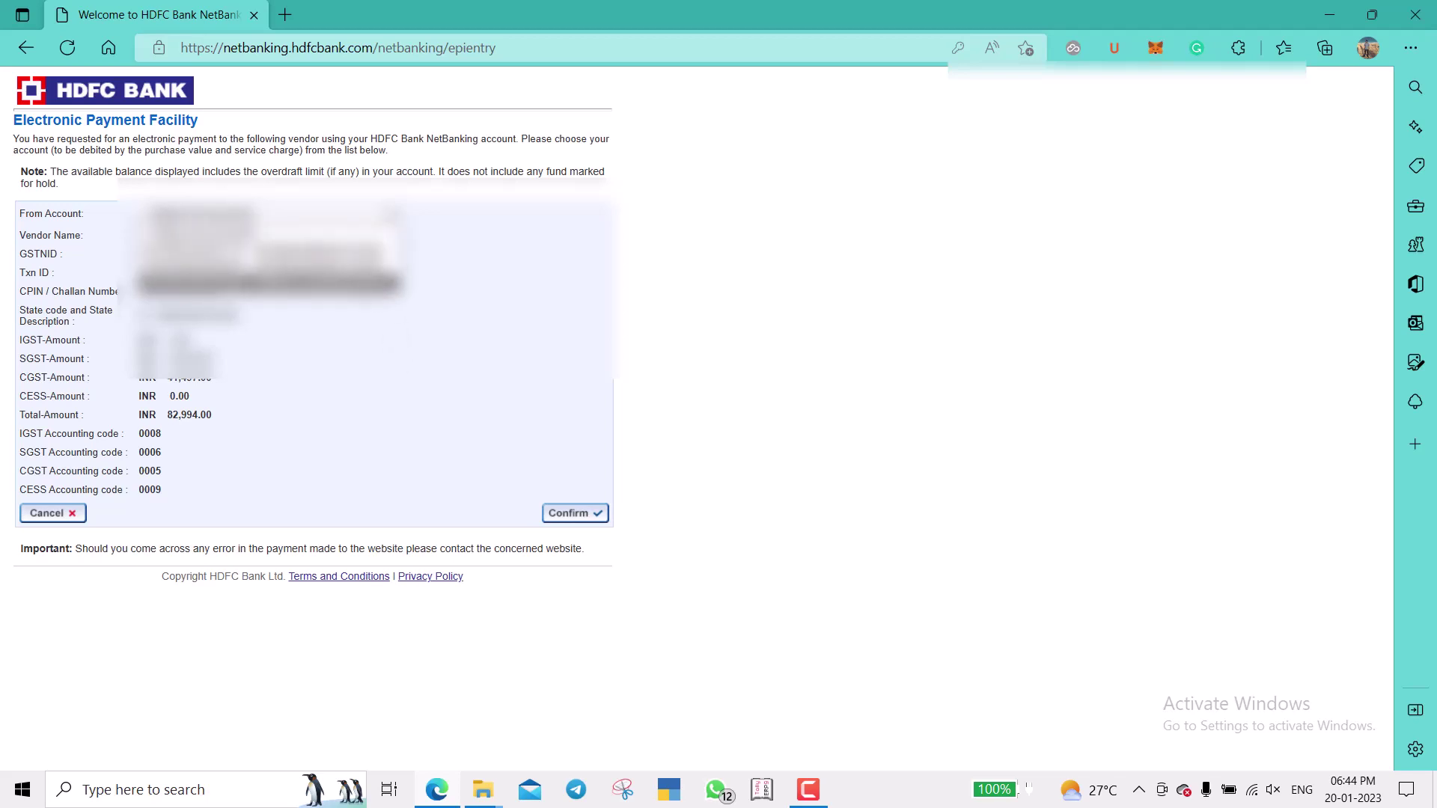
{"action": "left_click", "coordinate": [362, 292]}
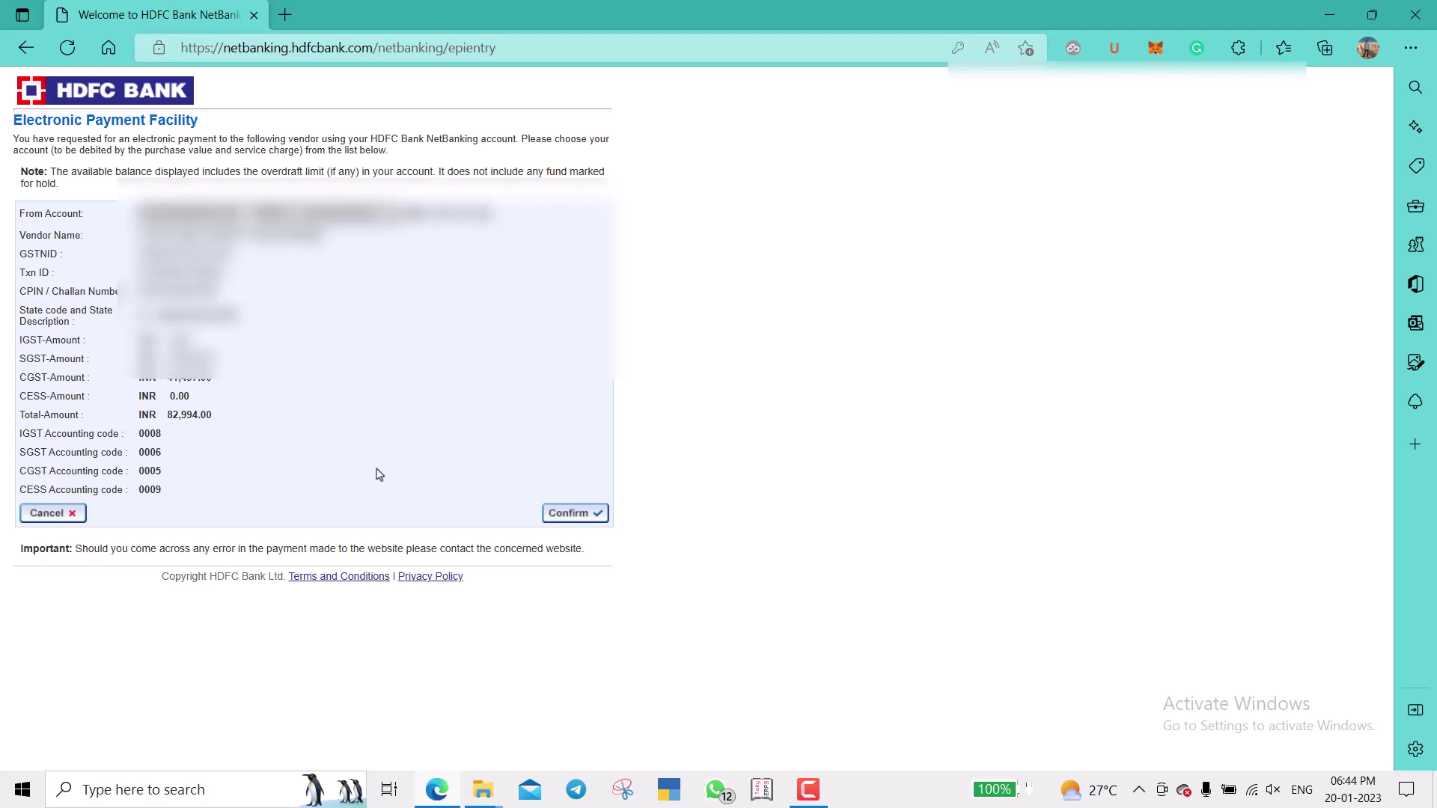
{"action": "left_click", "coordinate": [568, 514]}
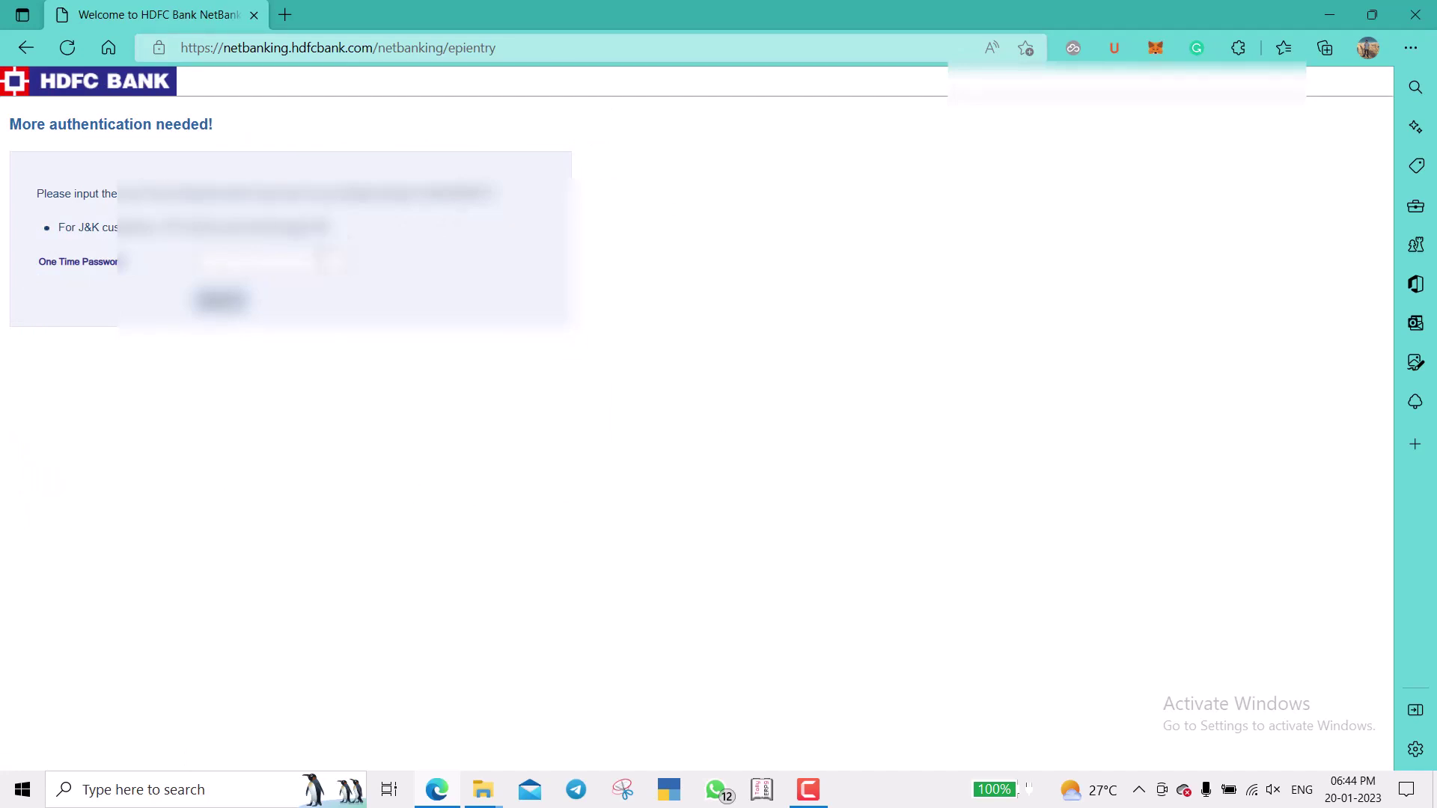
{"action": "left_click", "coordinate": [320, 260]}
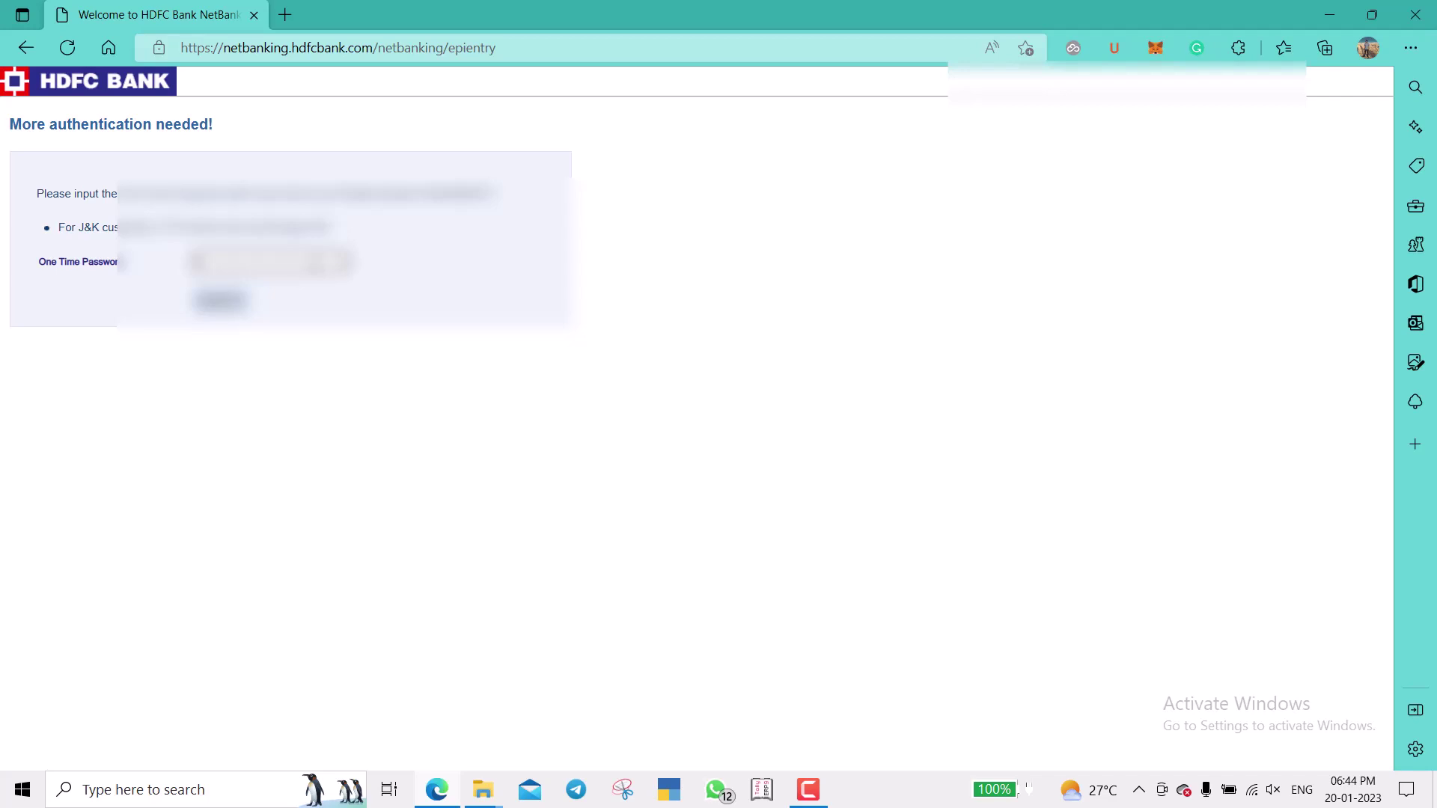
{"action": "type", "text": "•••••"}
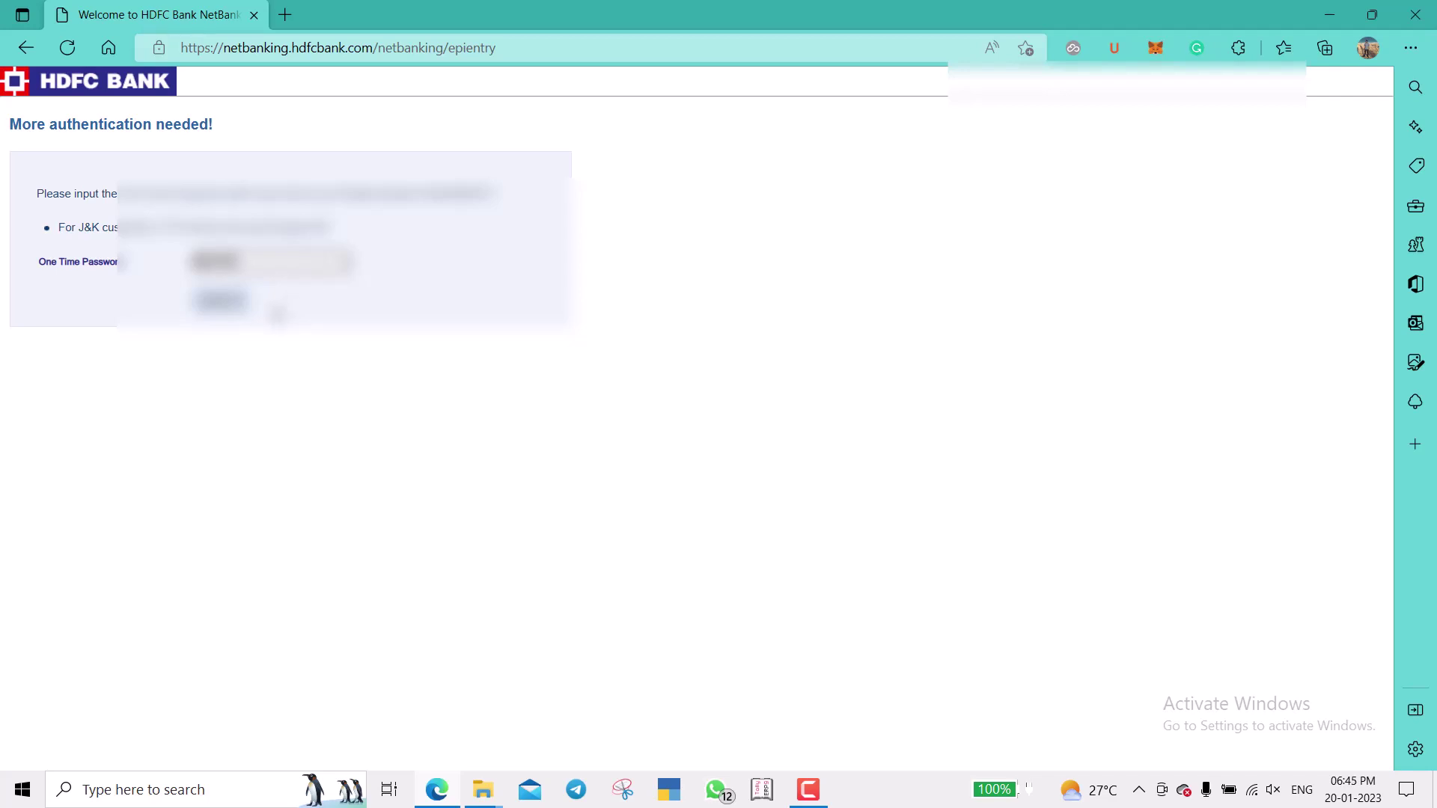
{"action": "left_click", "coordinate": [218, 301]}
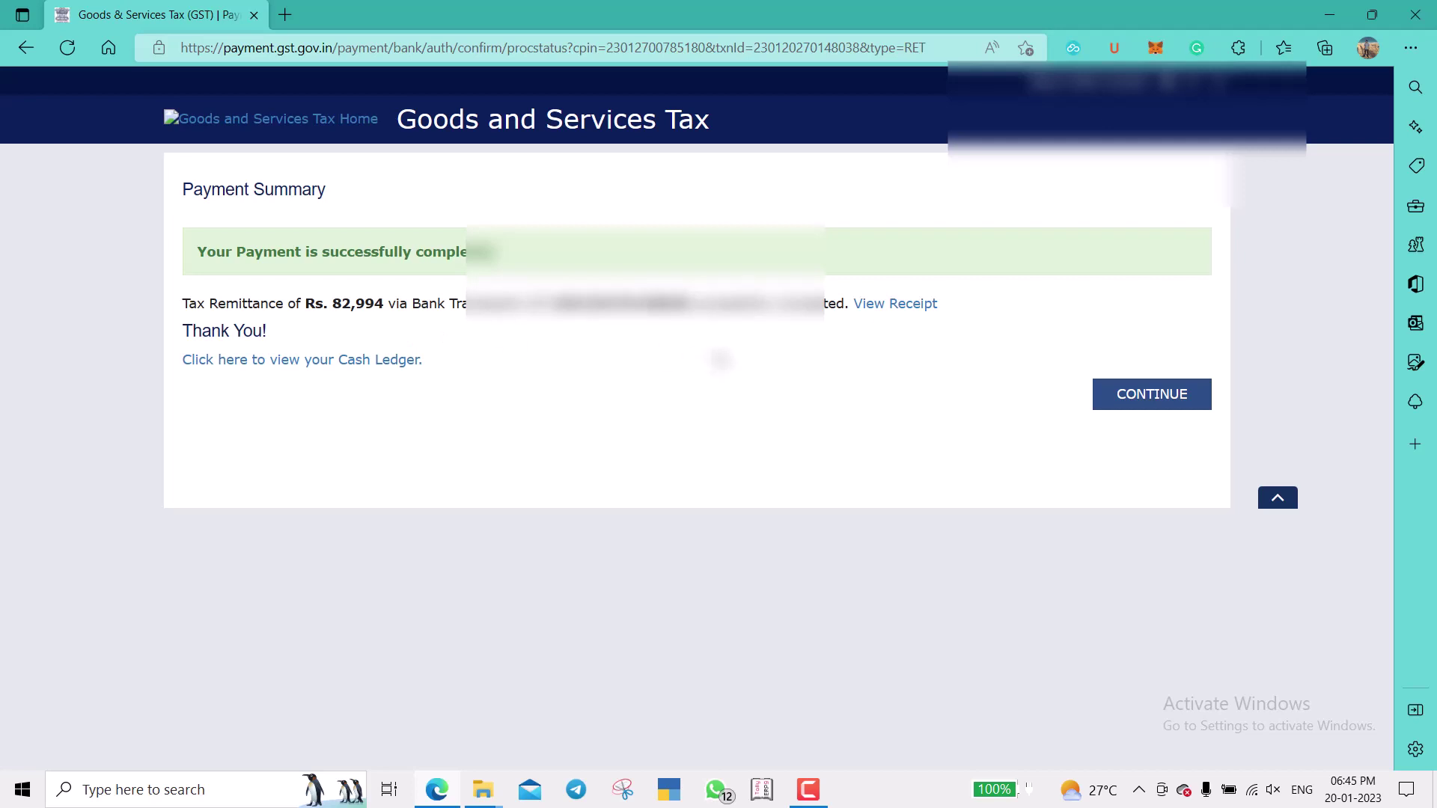
Open the GST payment receipt showing 41,497 each for CGST and SGST and download it.
{"action": "left_click", "coordinate": [904, 307]}
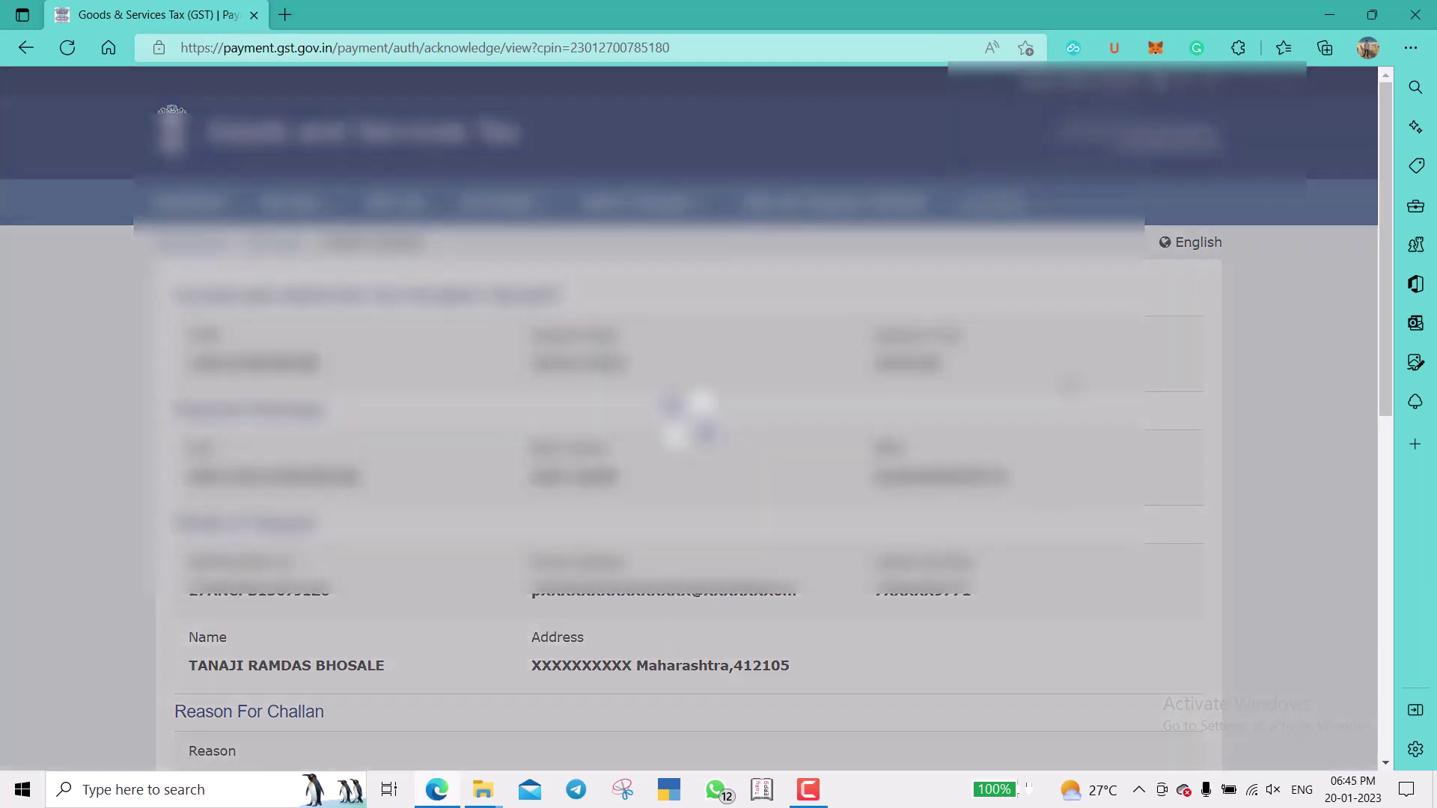
{"action": "scroll", "coordinate": [1069, 384], "scroll_direction": "down", "scroll_amount": 1}
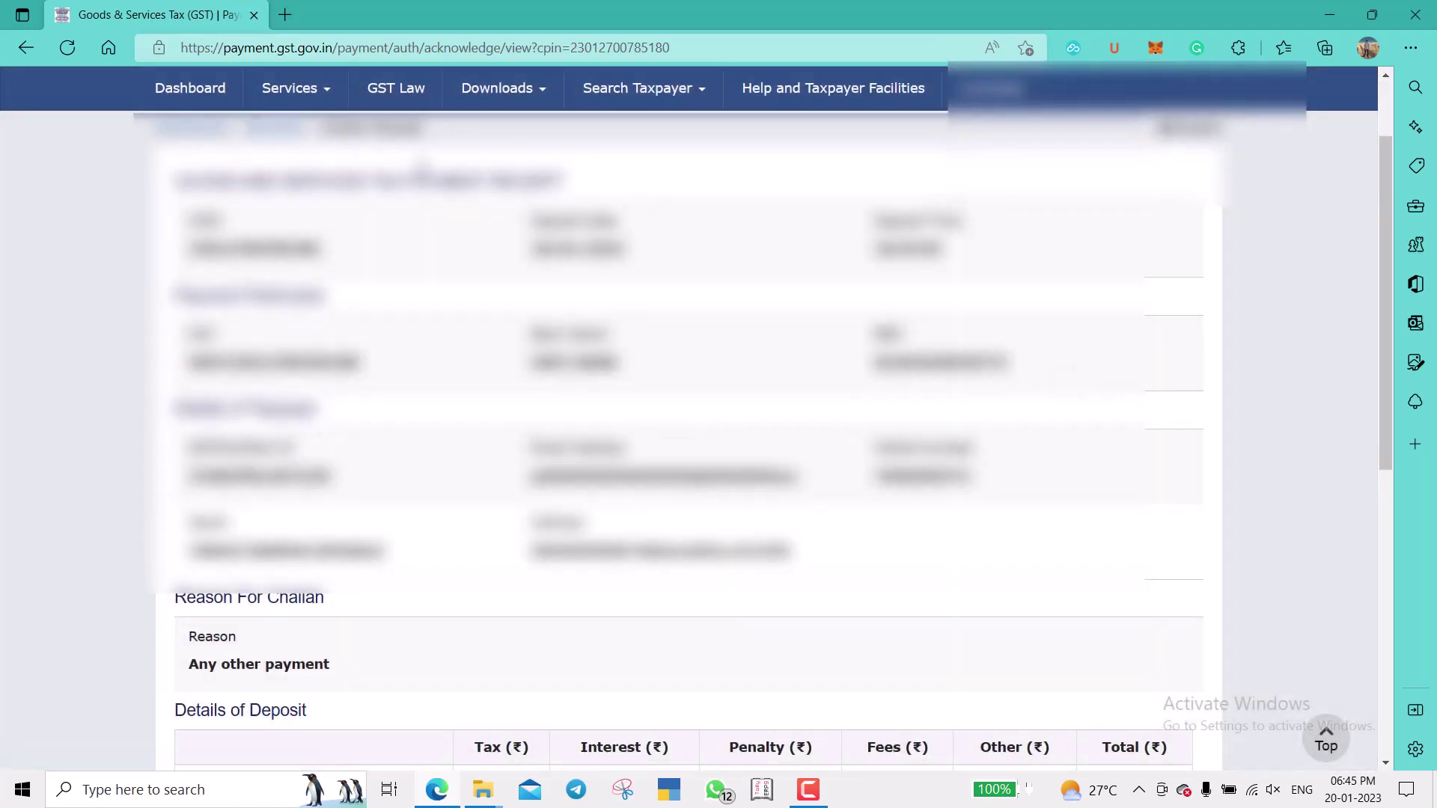
{"action": "scroll", "coordinate": [576, 351], "scroll_direction": "down", "scroll_amount": 1}
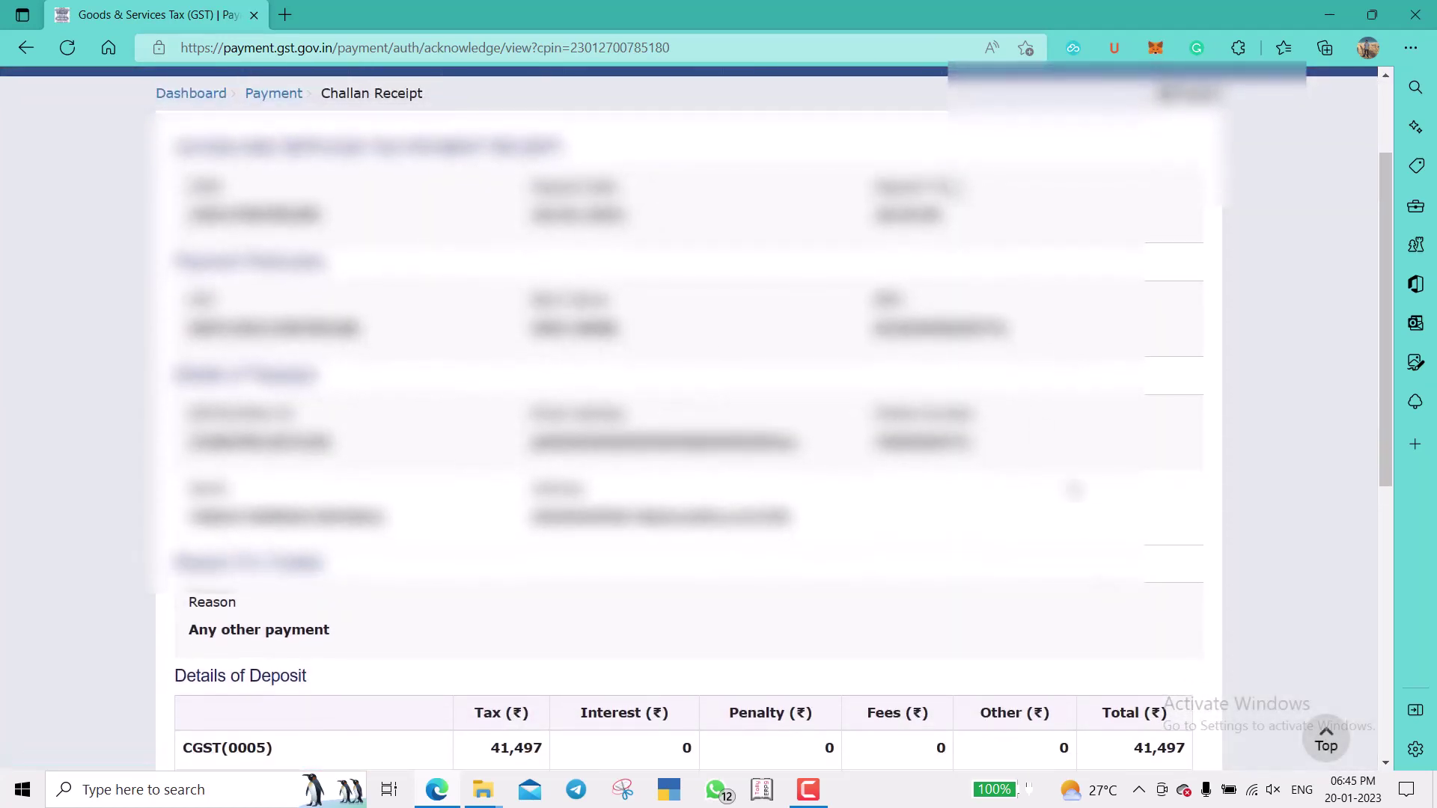
{"action": "scroll", "coordinate": [697, 614], "scroll_direction": "down", "scroll_amount": 7}
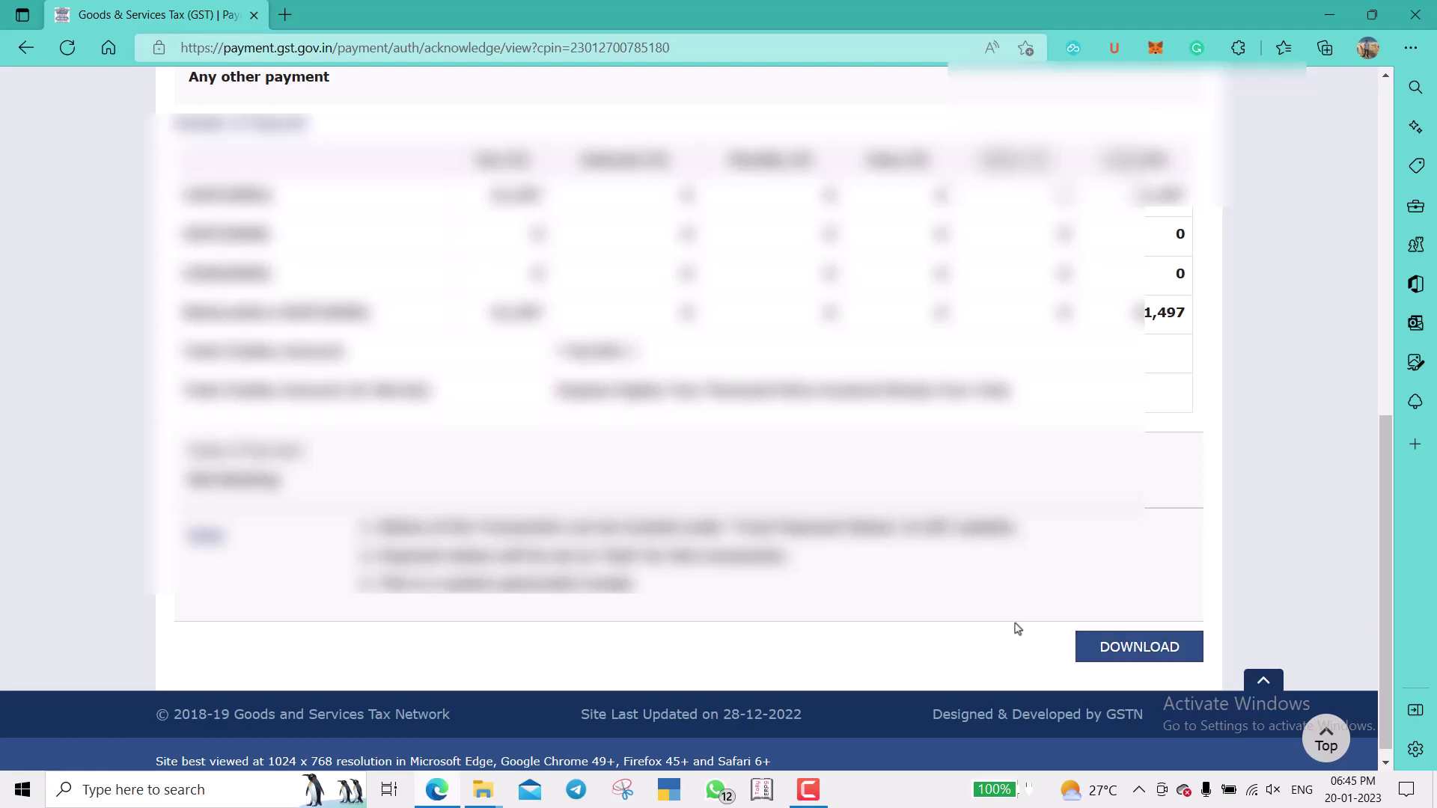
{"action": "left_click", "coordinate": [1145, 651]}
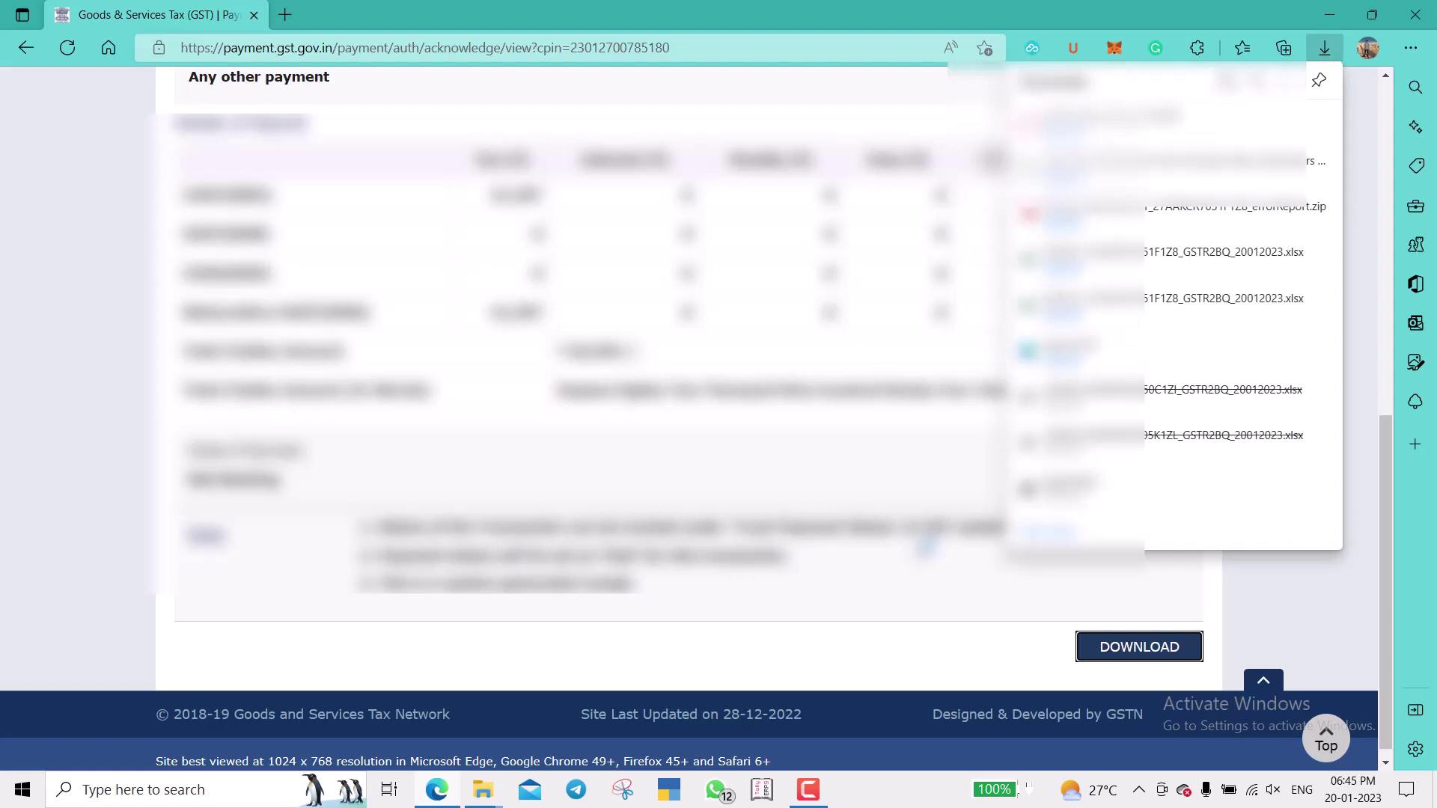
{"action": "left_click", "coordinate": [885, 477]}
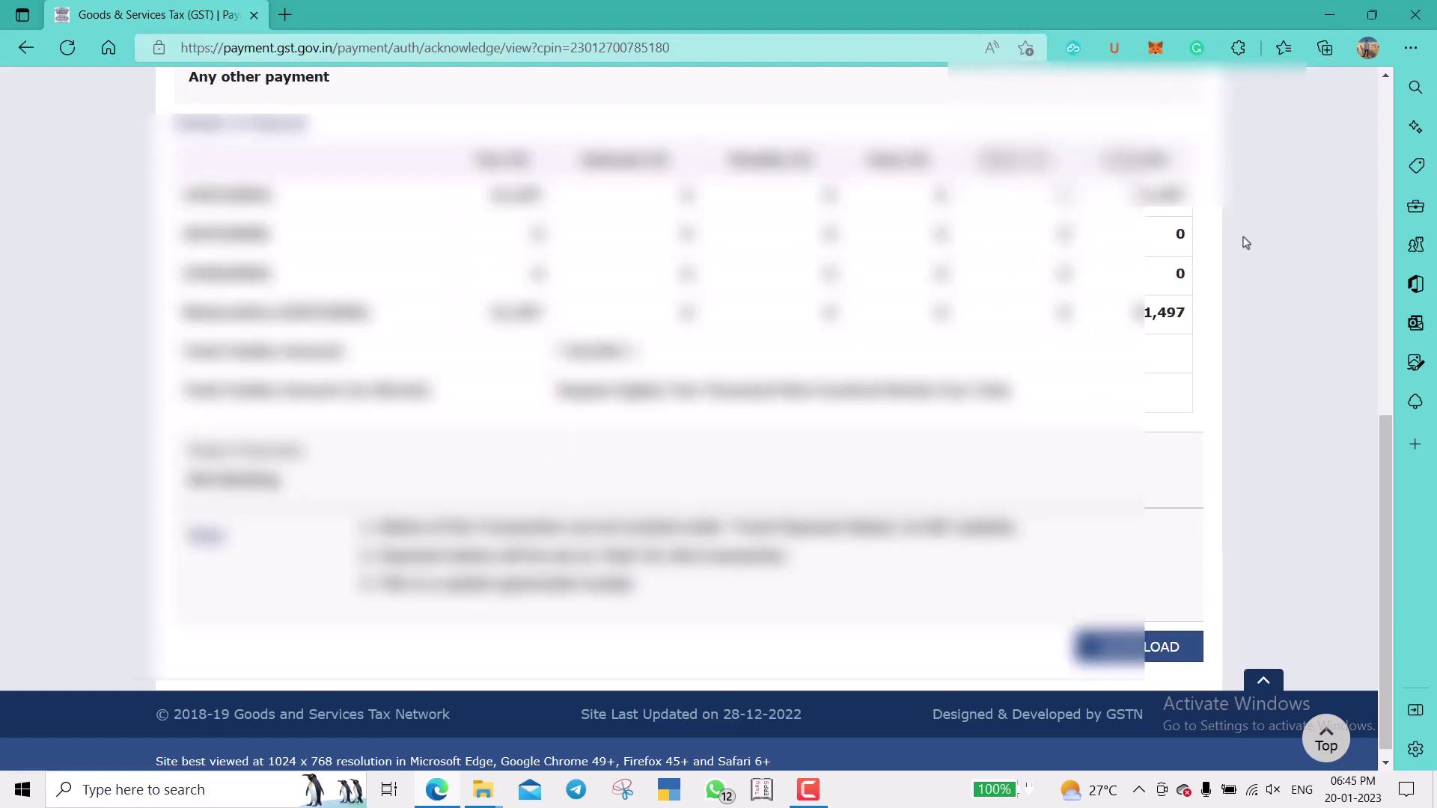
{"action": "scroll", "coordinate": [1246, 242], "scroll_direction": "up", "scroll_amount": 15}
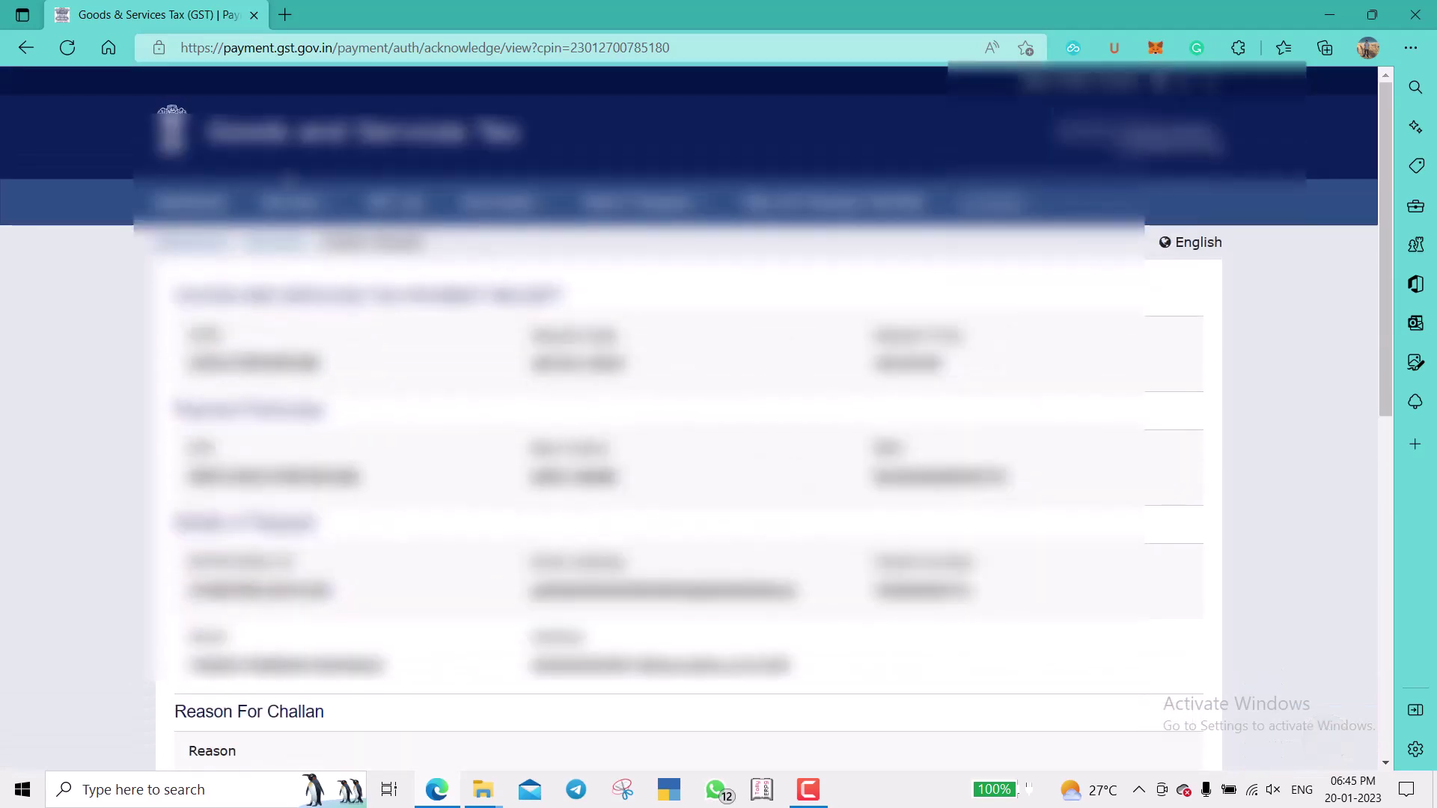
Return to the returns dashboard and open the Quarter 3 (Oct - Dec) GSTR-3B quarterly return.
{"action": "mouse_move", "coordinate": [292, 202]}
{"action": "mouse_move", "coordinate": [343, 243]}
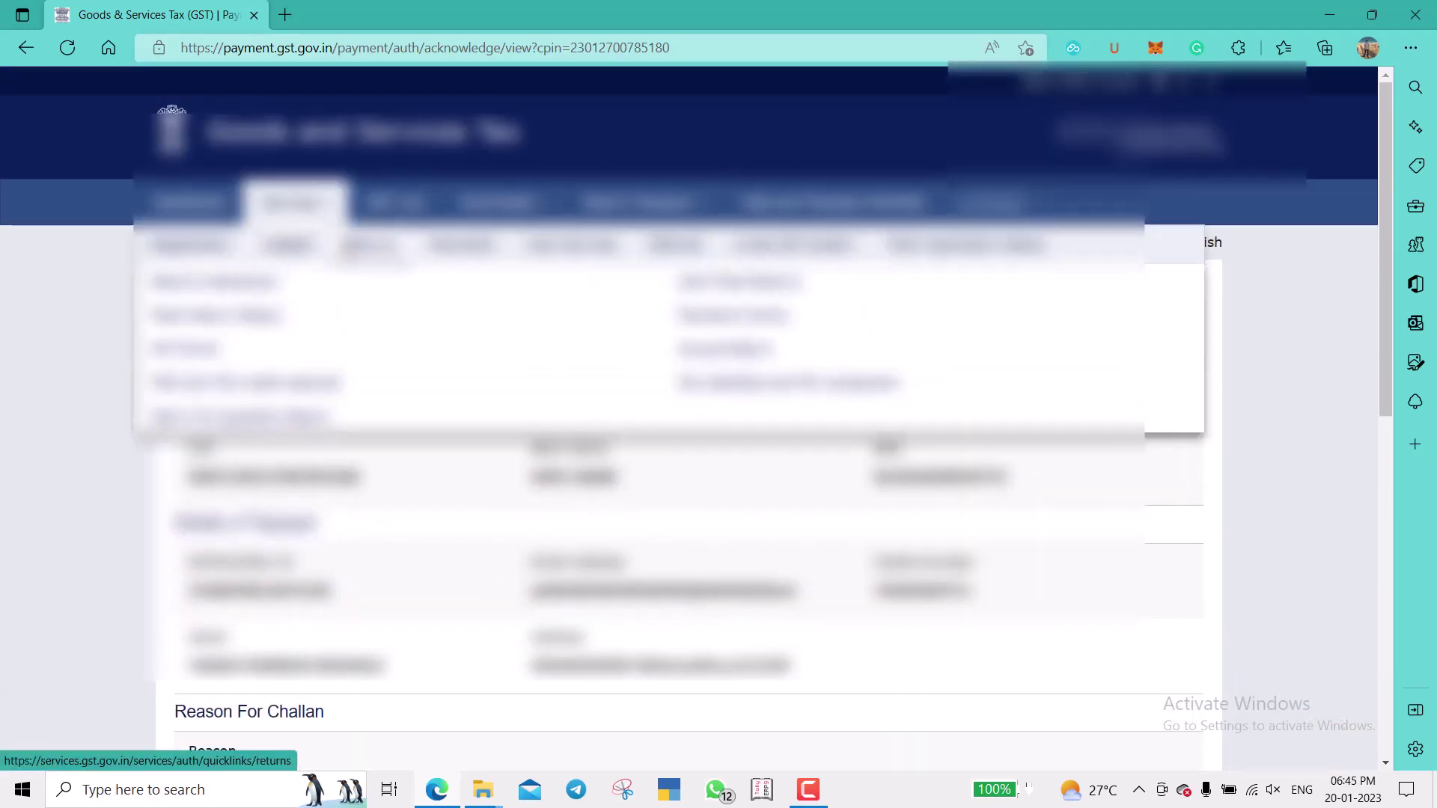
{"action": "left_click", "coordinate": [273, 281]}
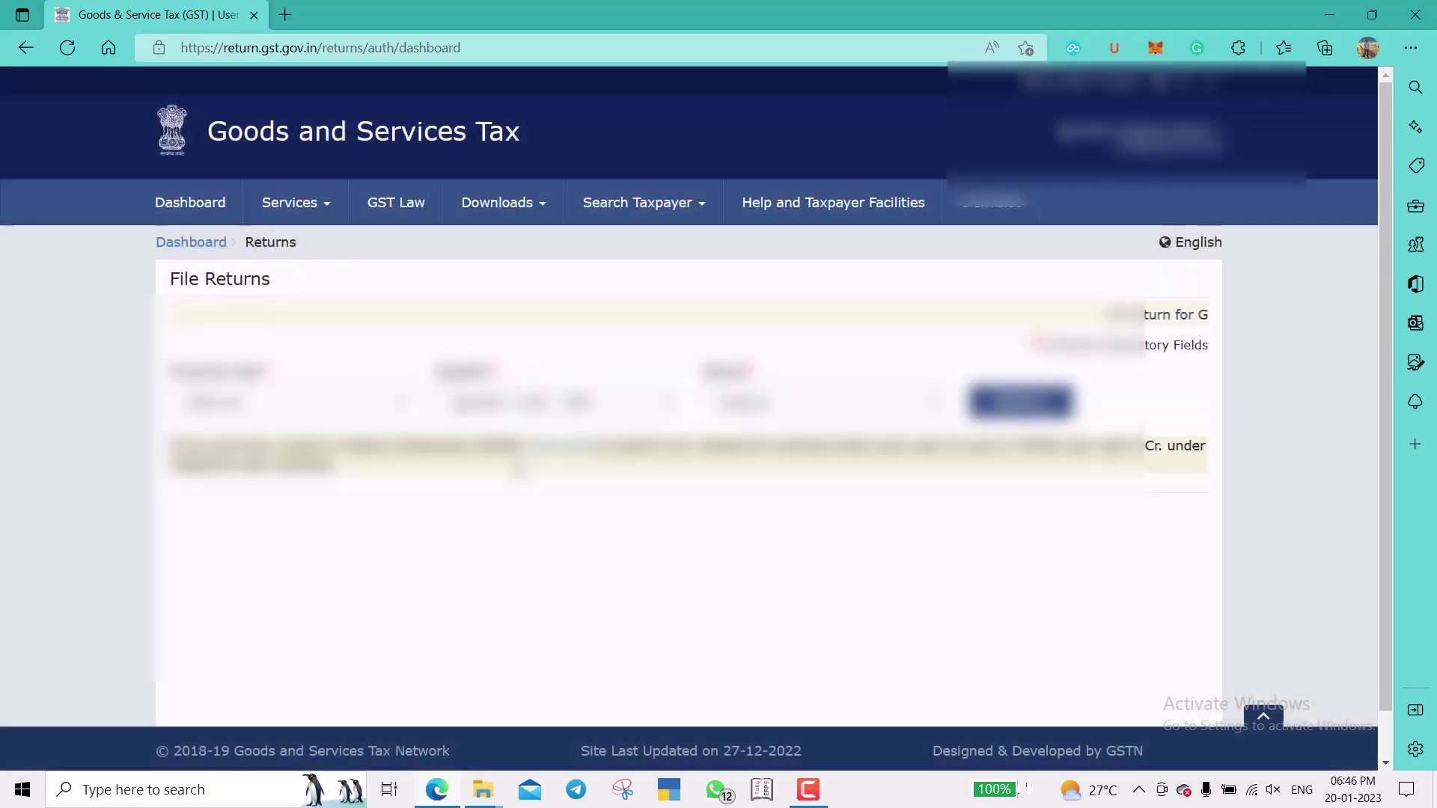
{"action": "left_click", "coordinate": [573, 413]}
{"action": "left_click", "coordinate": [573, 413]}
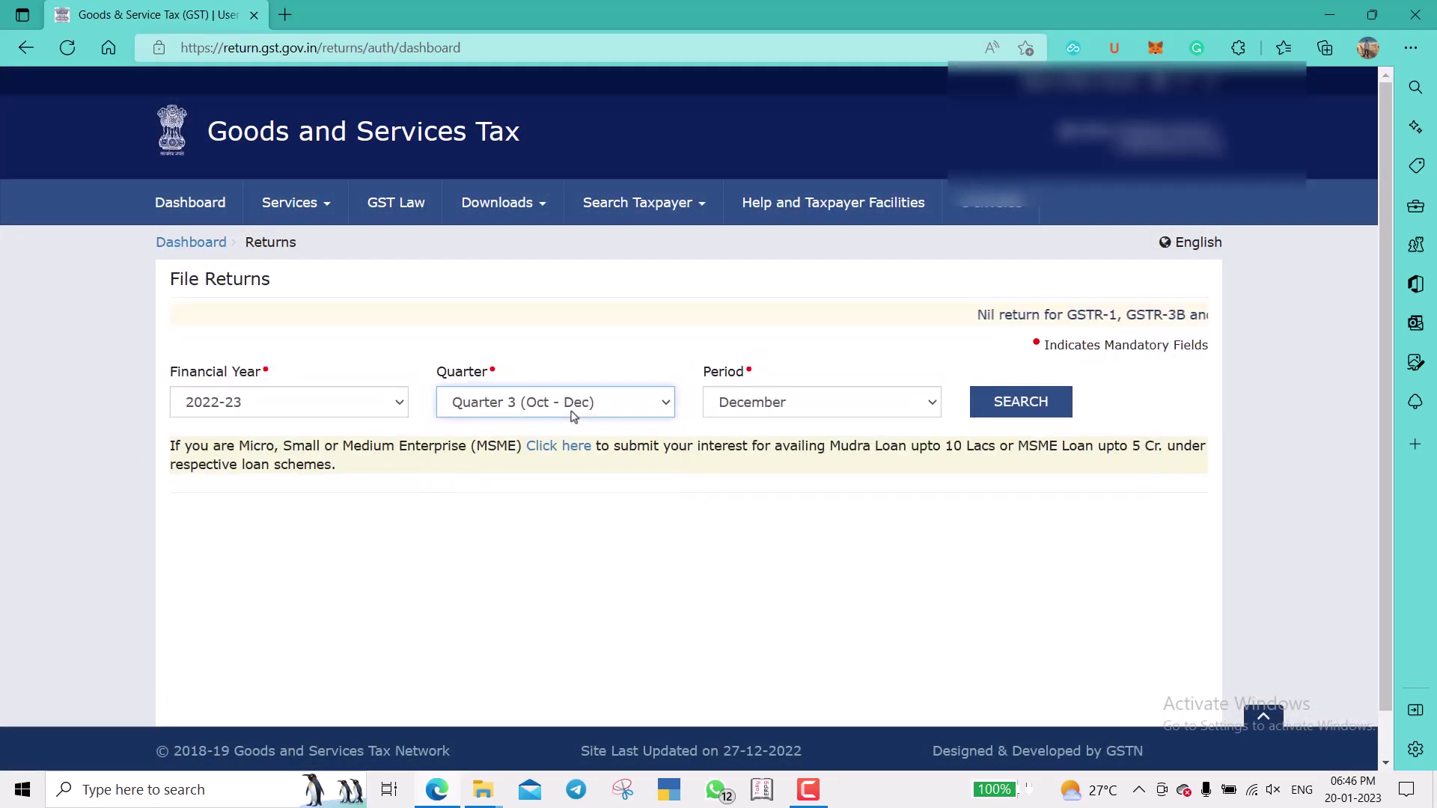
{"action": "left_click", "coordinate": [1023, 408]}
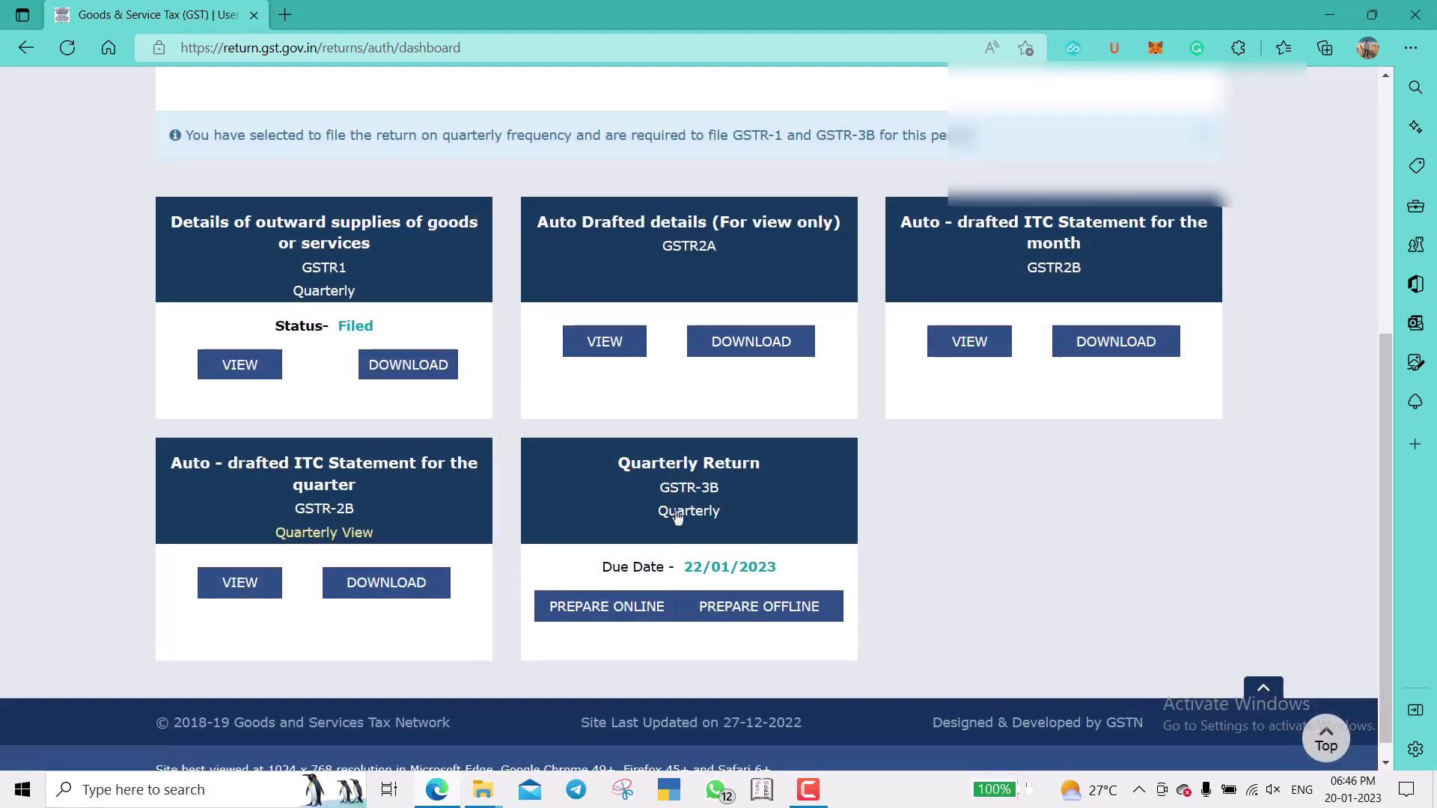
{"action": "left_click", "coordinate": [696, 511]}
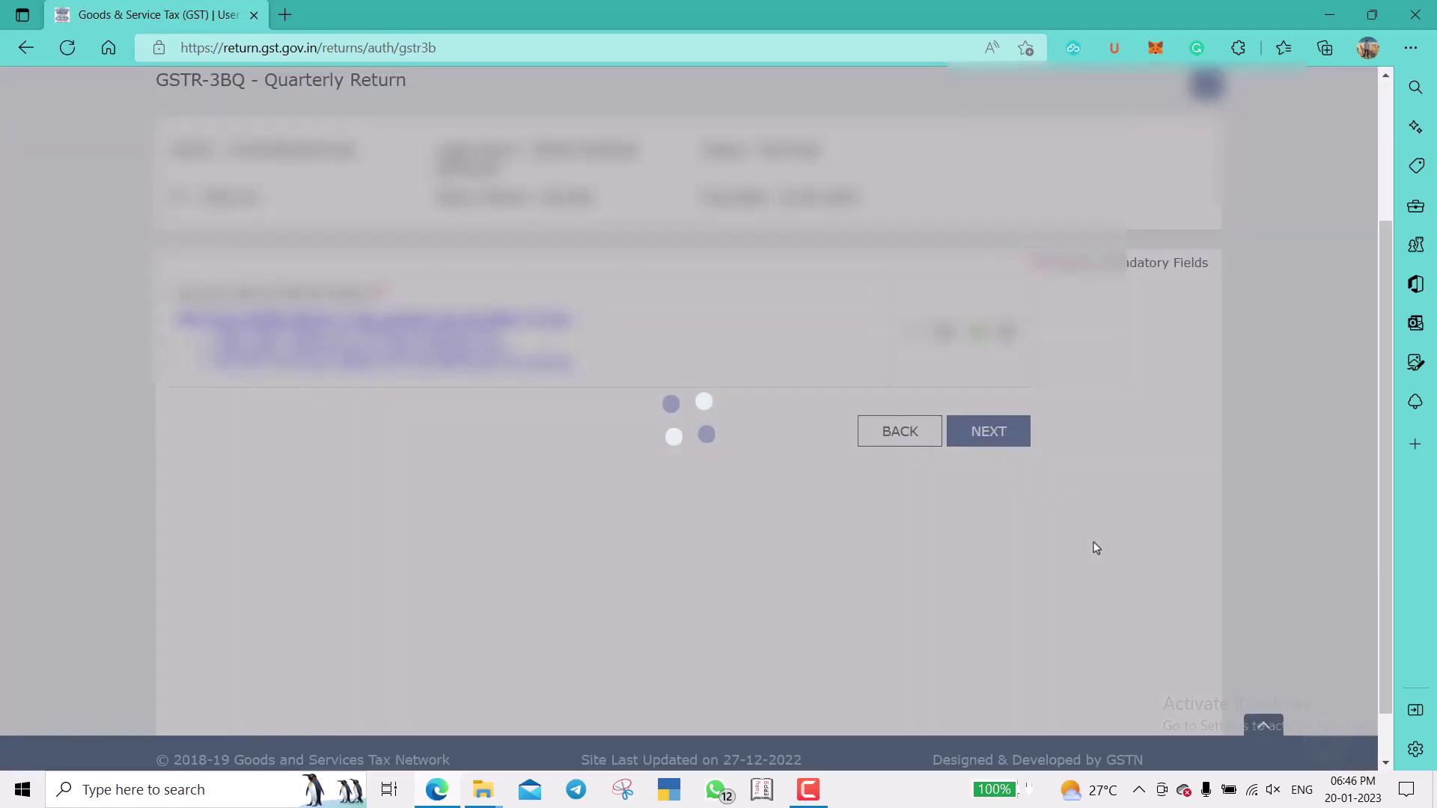
Dismiss the system-generated summary notice and go on to the Payment of tax page.
{"action": "left_click", "coordinate": [988, 423]}
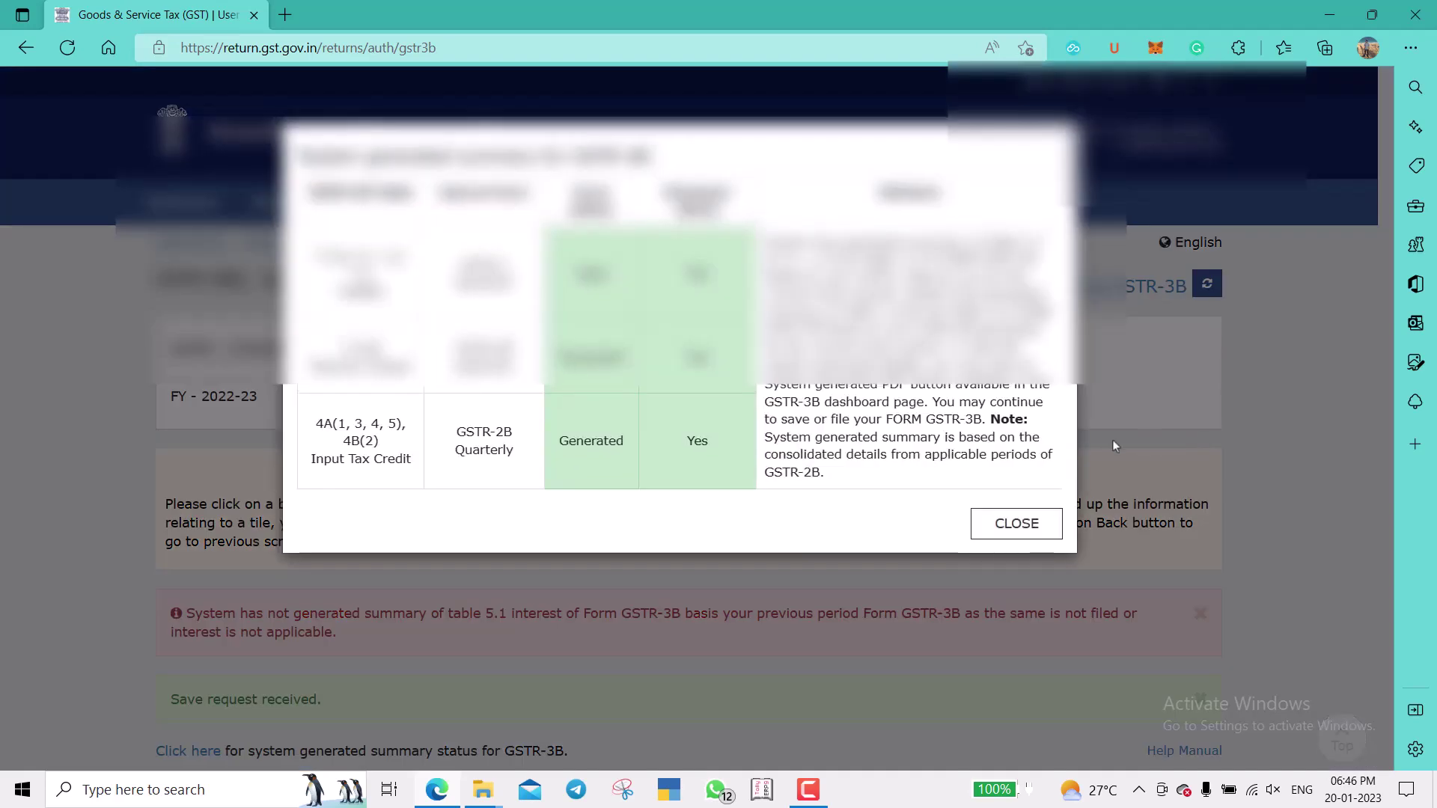
{"action": "left_click", "coordinate": [1002, 523]}
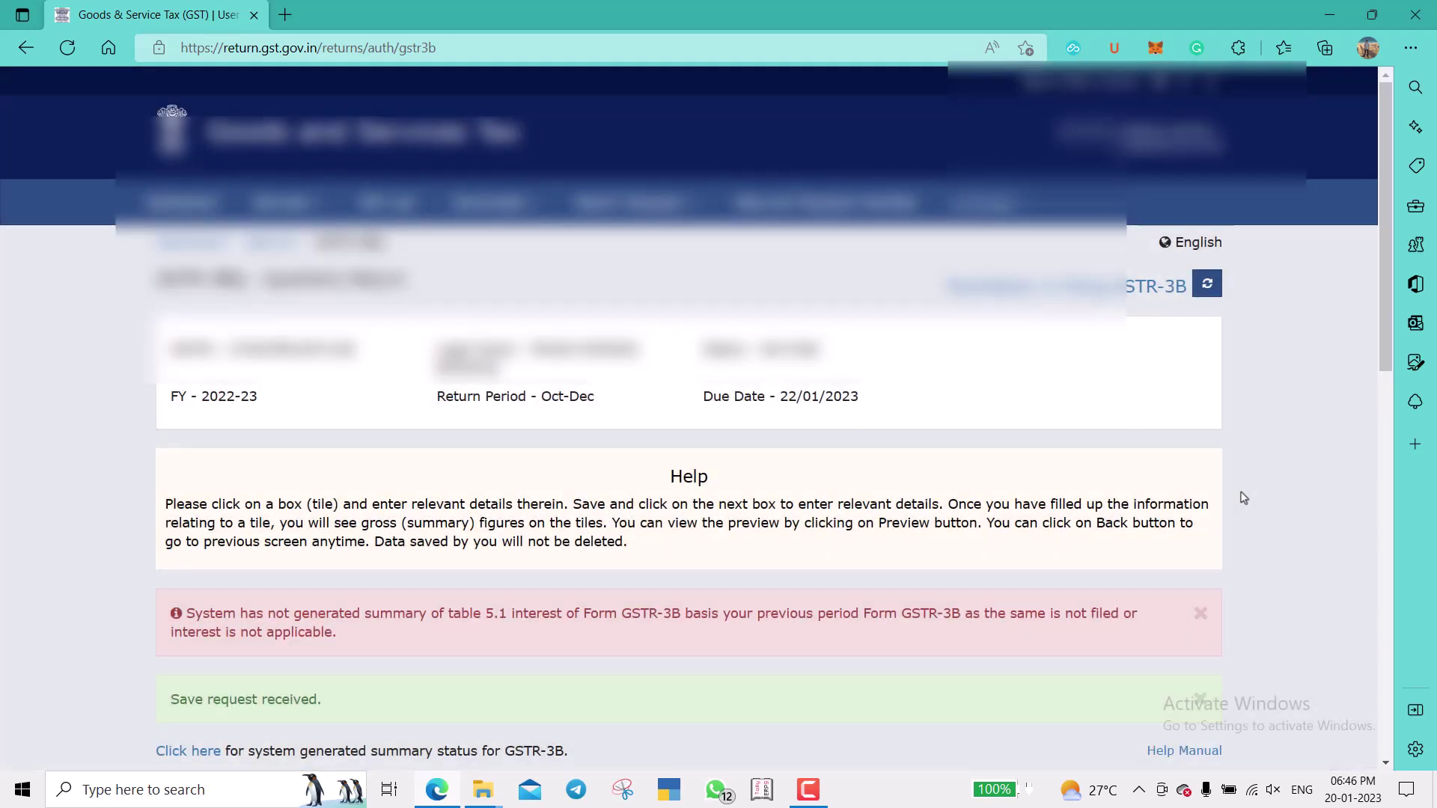
{"action": "scroll", "coordinate": [1244, 498], "scroll_direction": "down", "scroll_amount": 8}
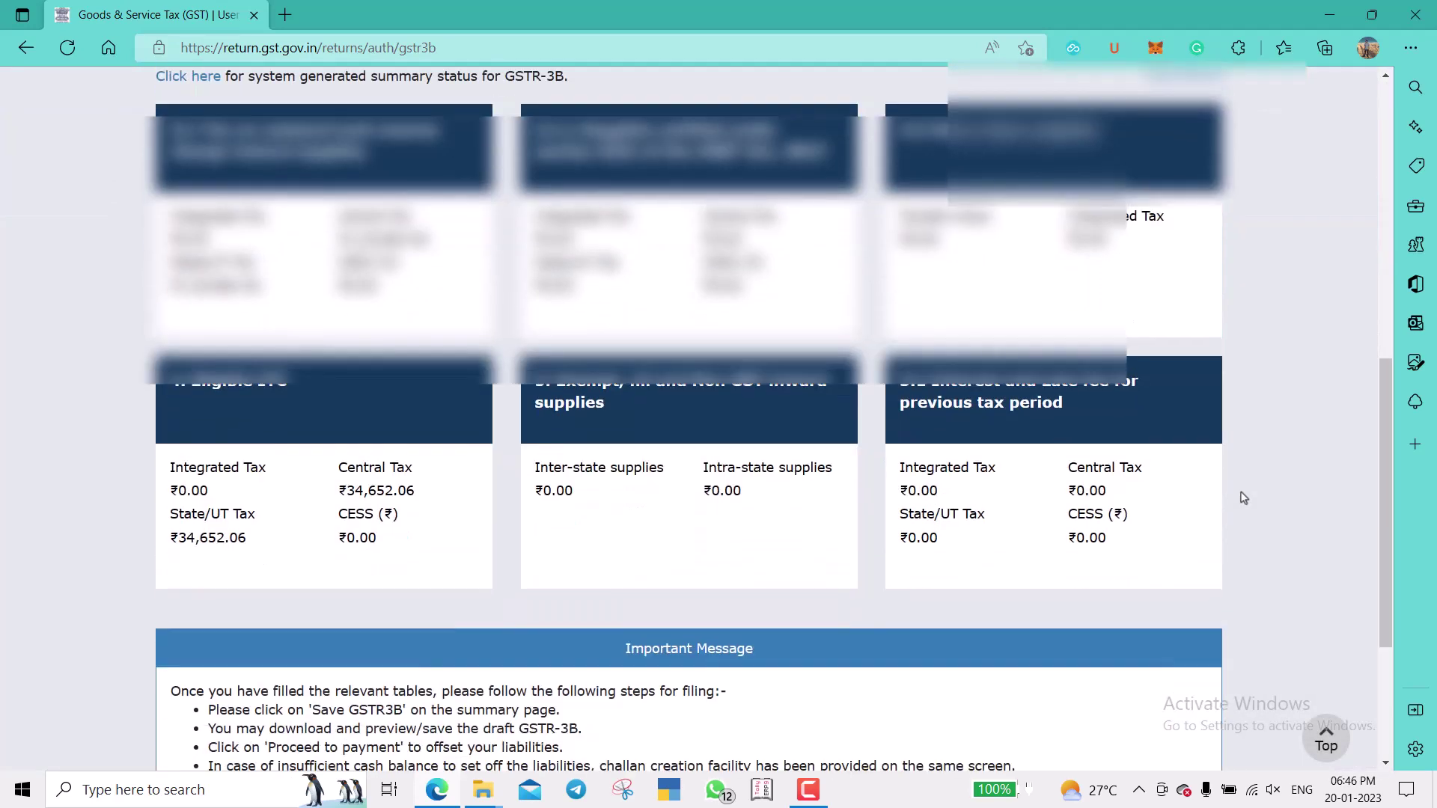
{"action": "scroll", "coordinate": [1215, 475], "scroll_direction": "down", "scroll_amount": 3}
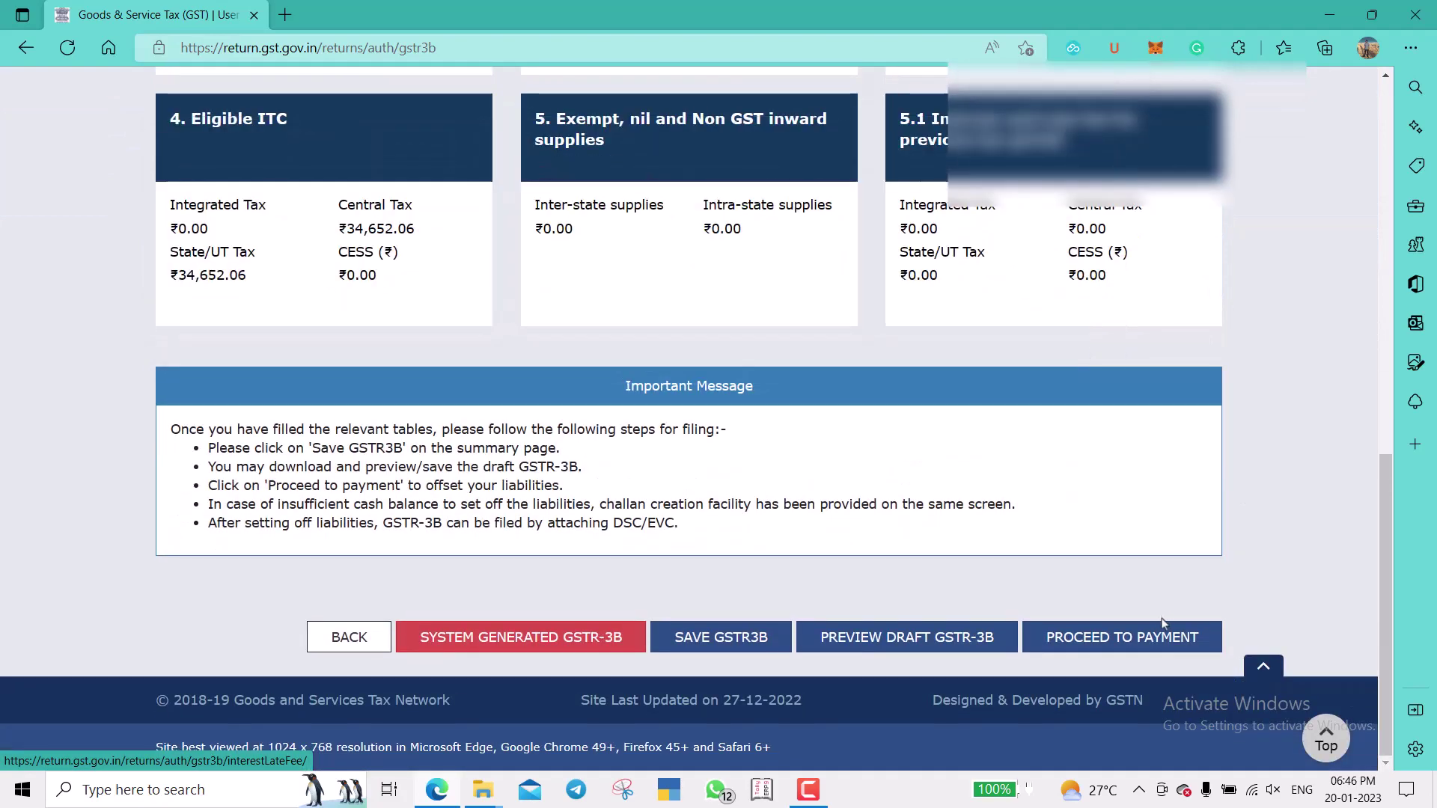
{"action": "left_click", "coordinate": [1162, 628]}
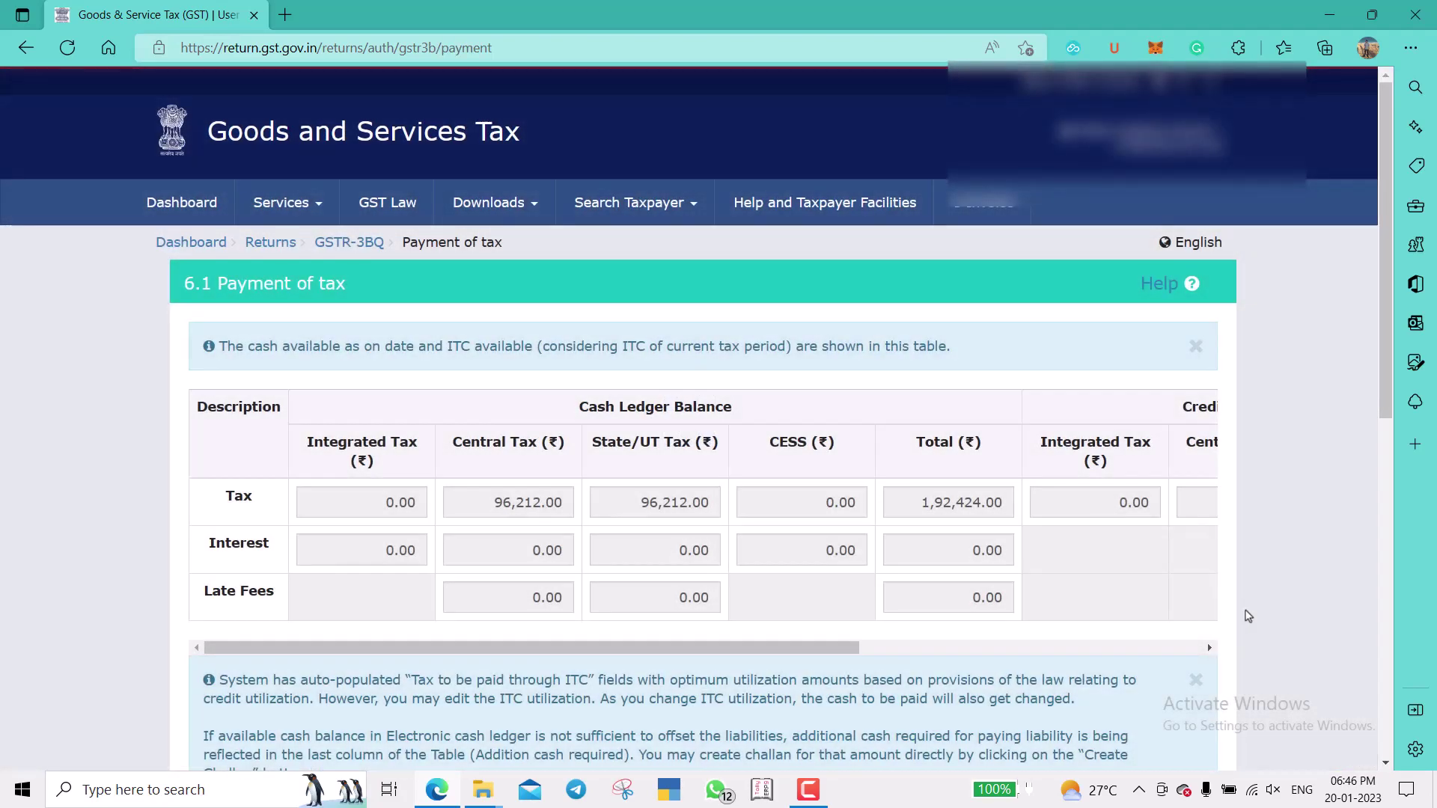
Offset the liability against the cash and credit ledgers, acknowledge success, and proceed to filing.
{"action": "scroll", "coordinate": [1248, 615], "scroll_direction": "down", "scroll_amount": 9}
{"action": "scroll", "coordinate": [1248, 616], "scroll_direction": "up", "scroll_amount": 5}
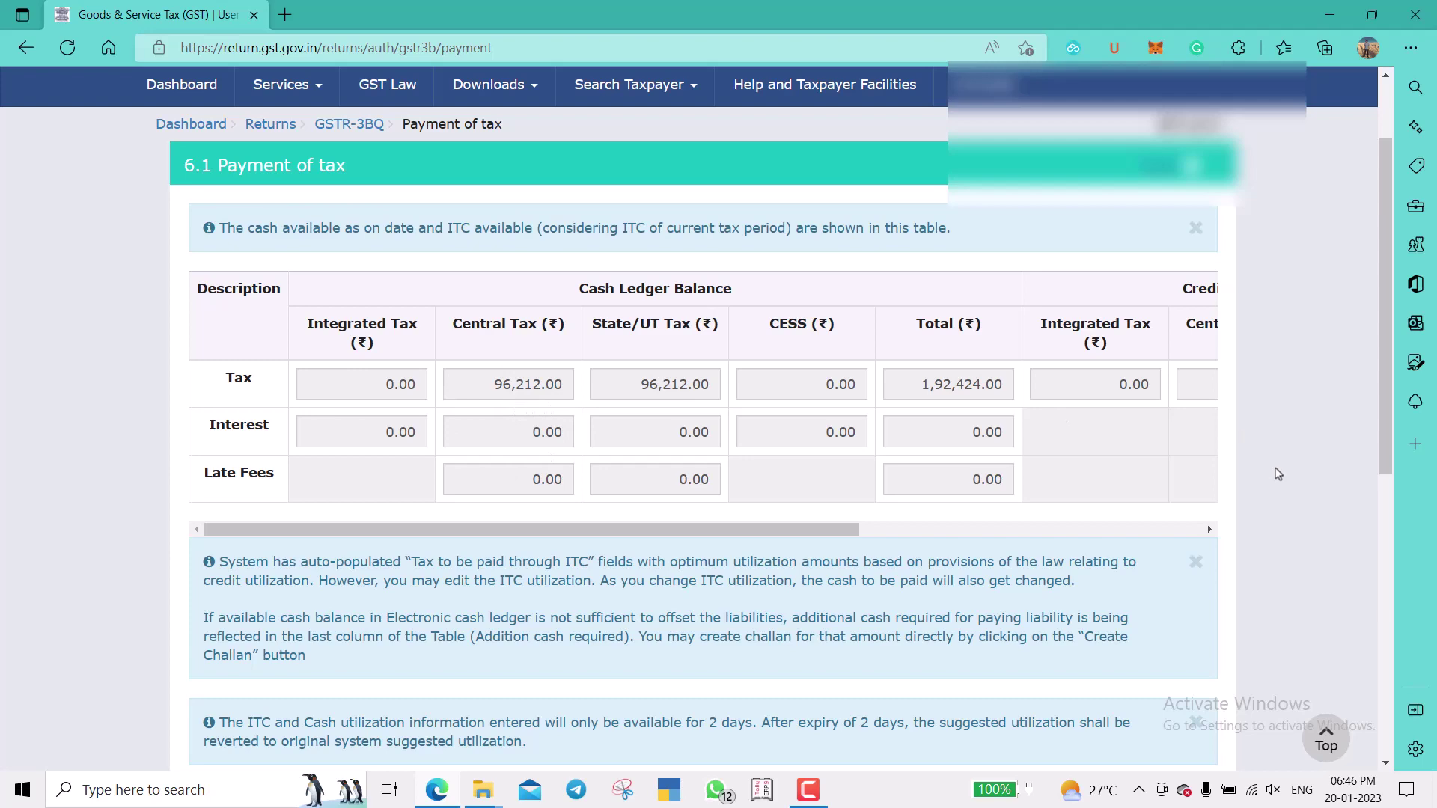
{"action": "scroll", "coordinate": [1277, 474], "scroll_direction": "down", "scroll_amount": 8}
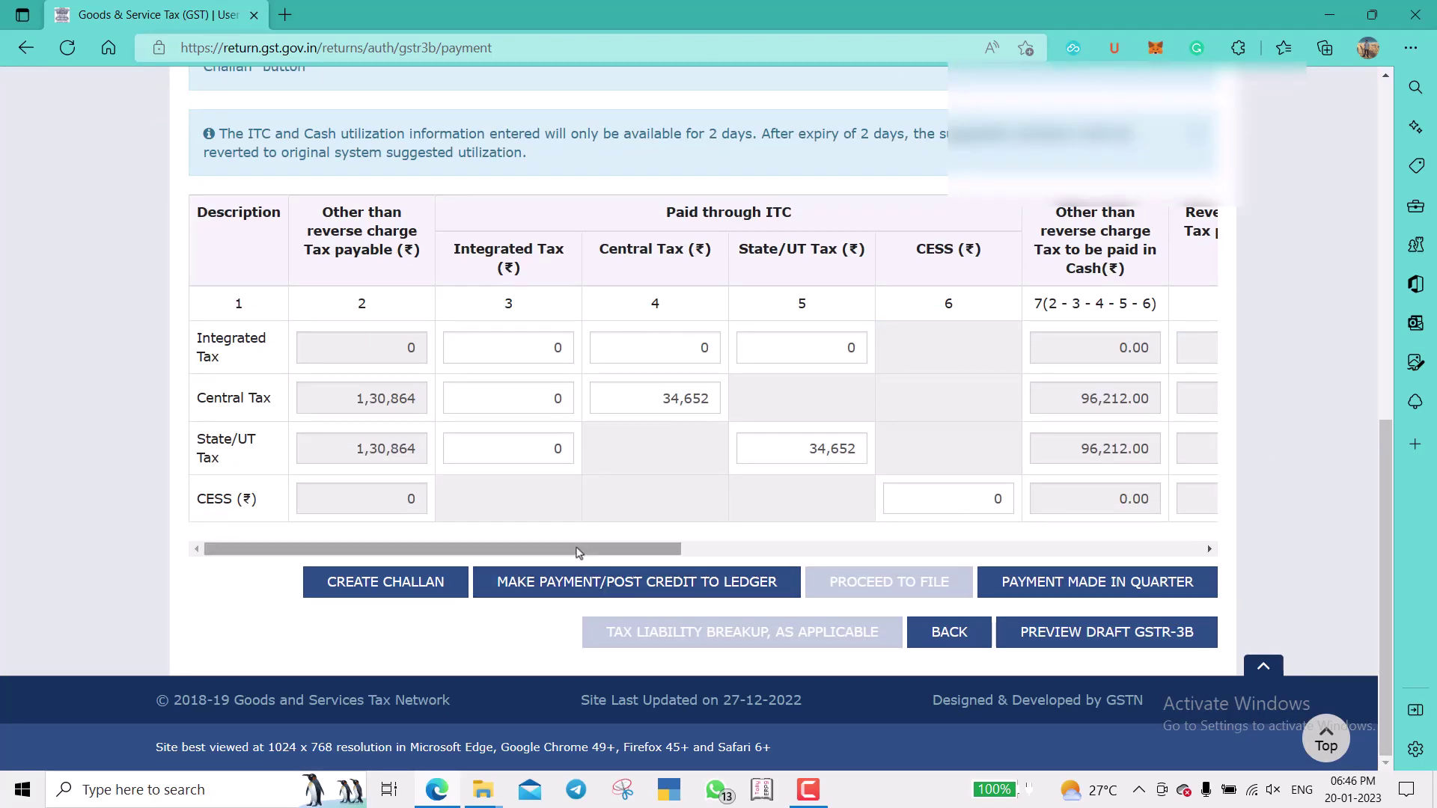
{"action": "left_click_drag", "start_coordinate": [579, 552], "coordinate": [1197, 552]}
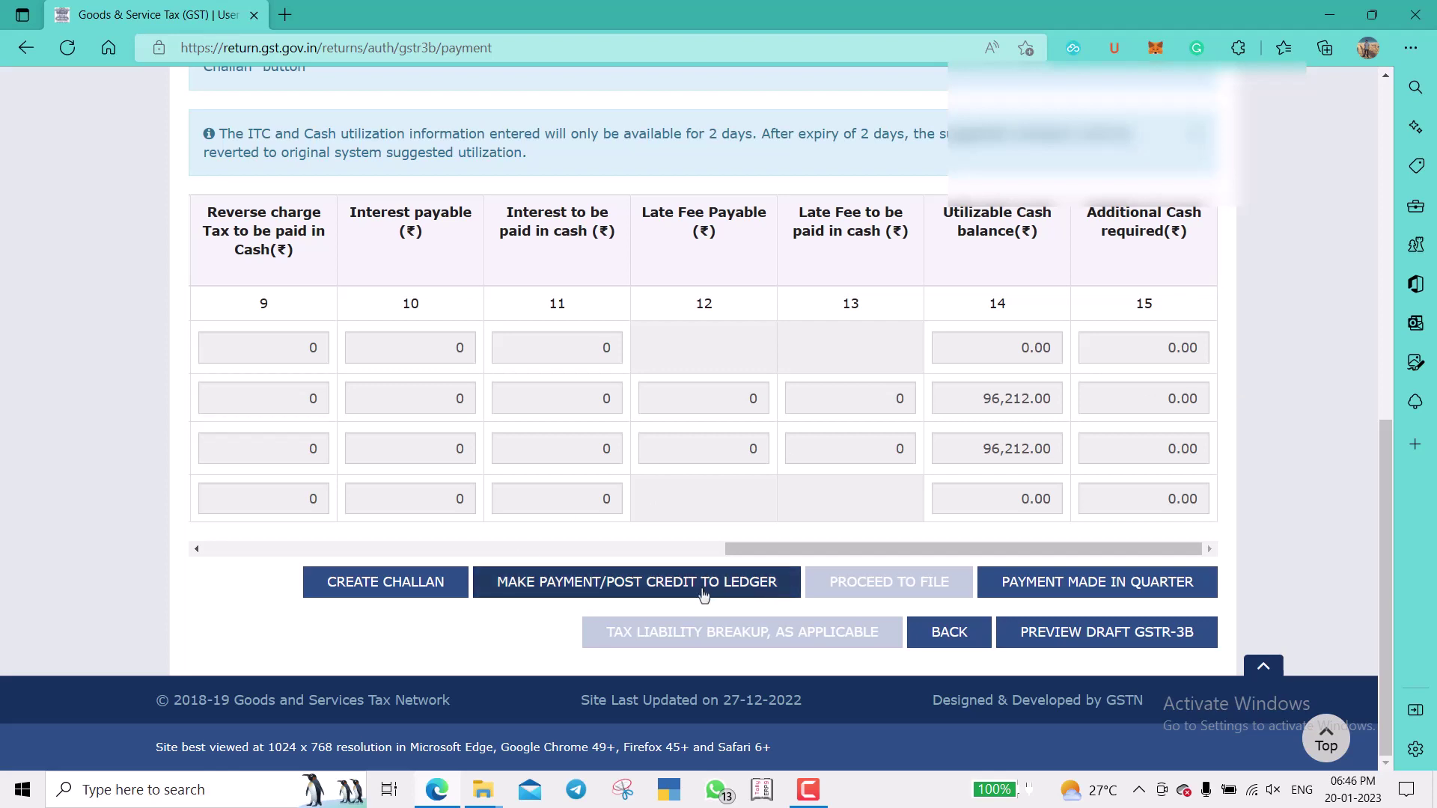
{"action": "left_click", "coordinate": [628, 585]}
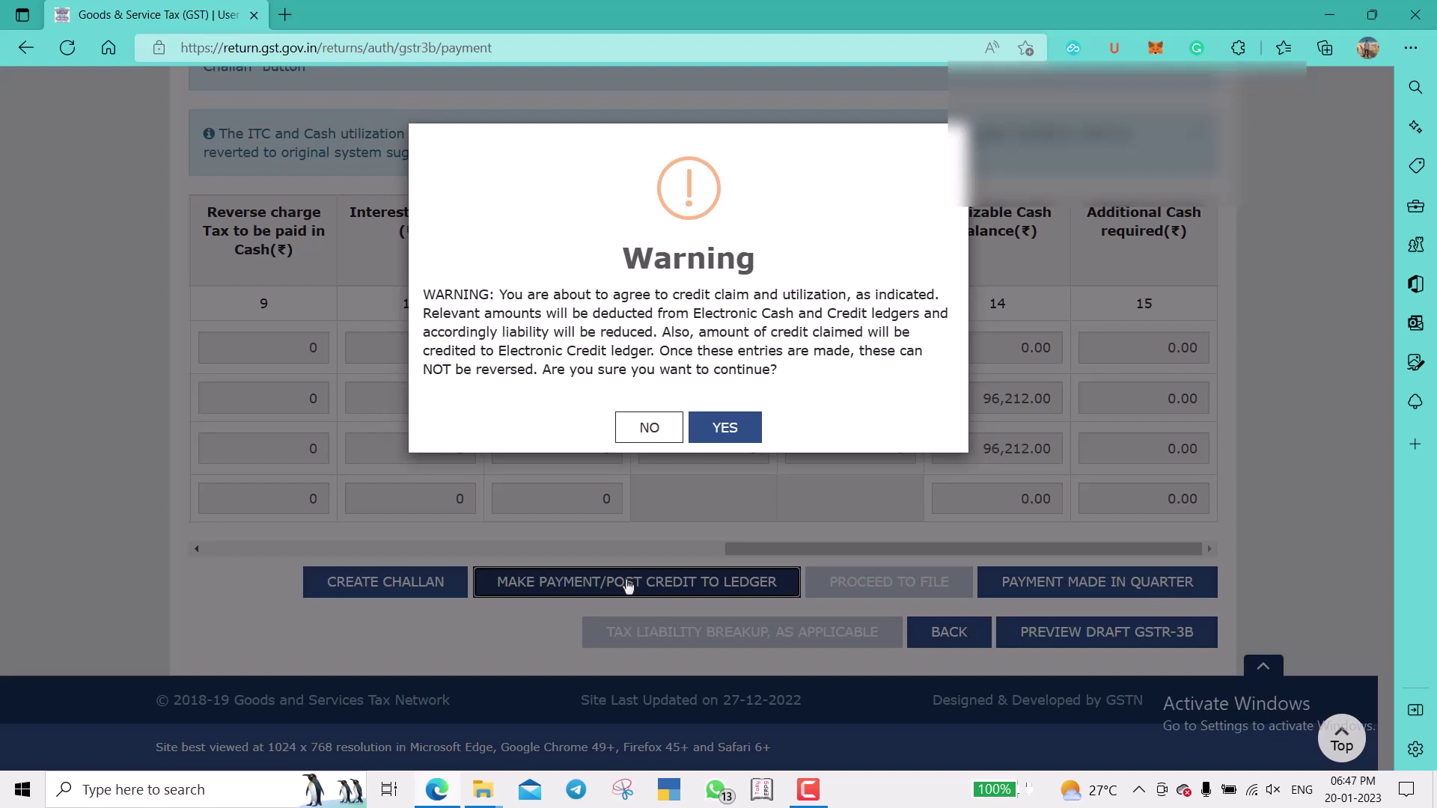
{"action": "left_click", "coordinate": [728, 430]}
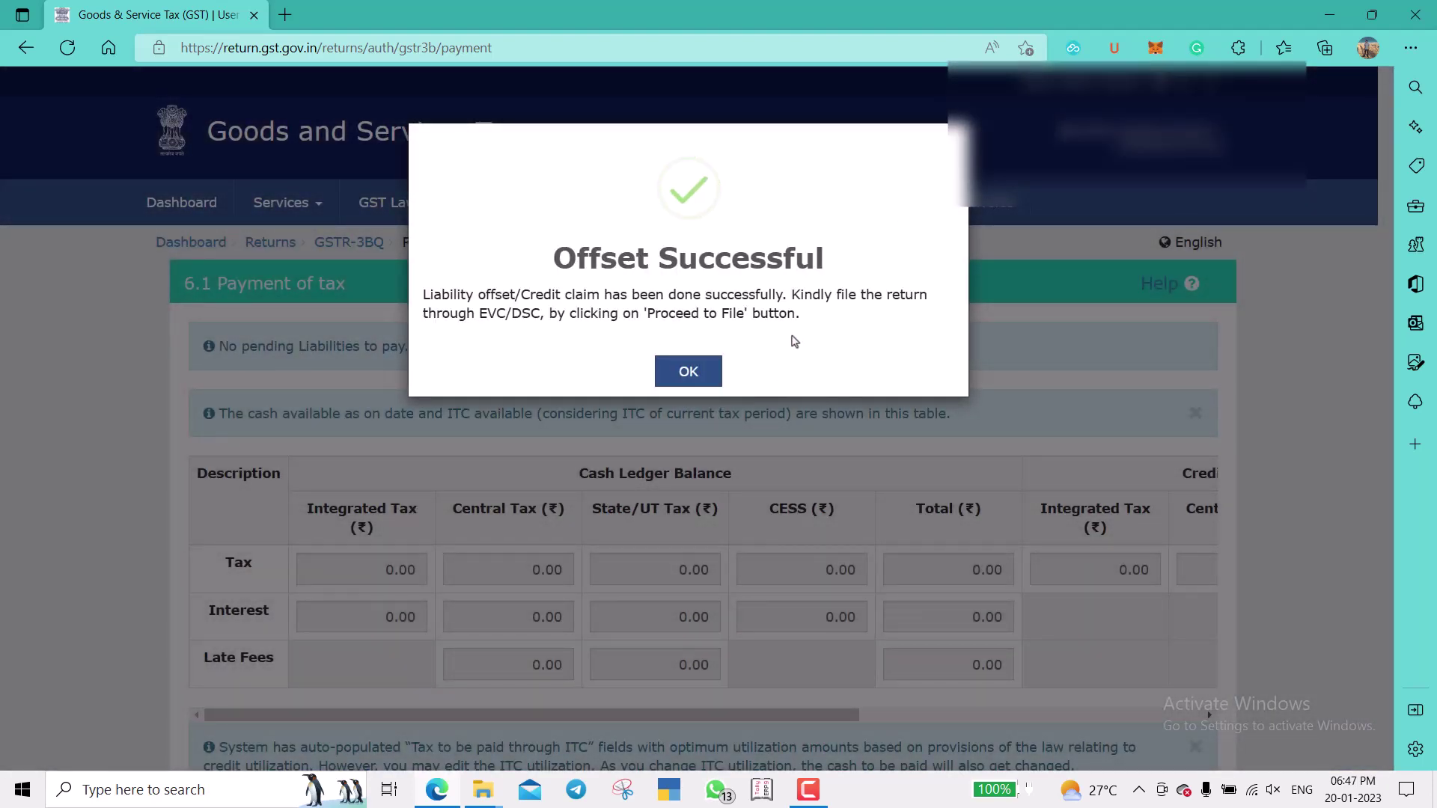
{"action": "left_click", "coordinate": [690, 374]}
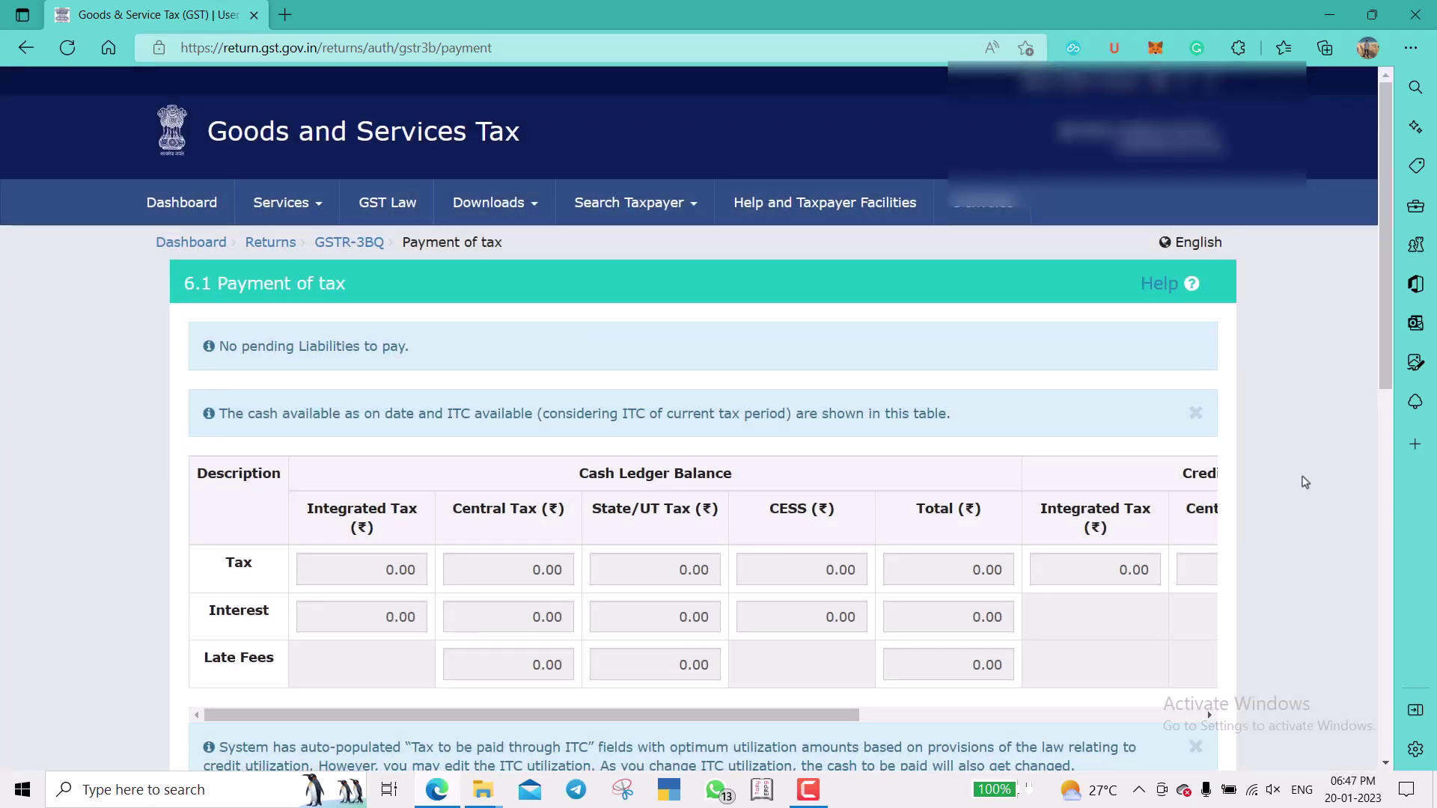
{"action": "scroll", "coordinate": [1230, 540], "scroll_direction": "down", "scroll_amount": 10}
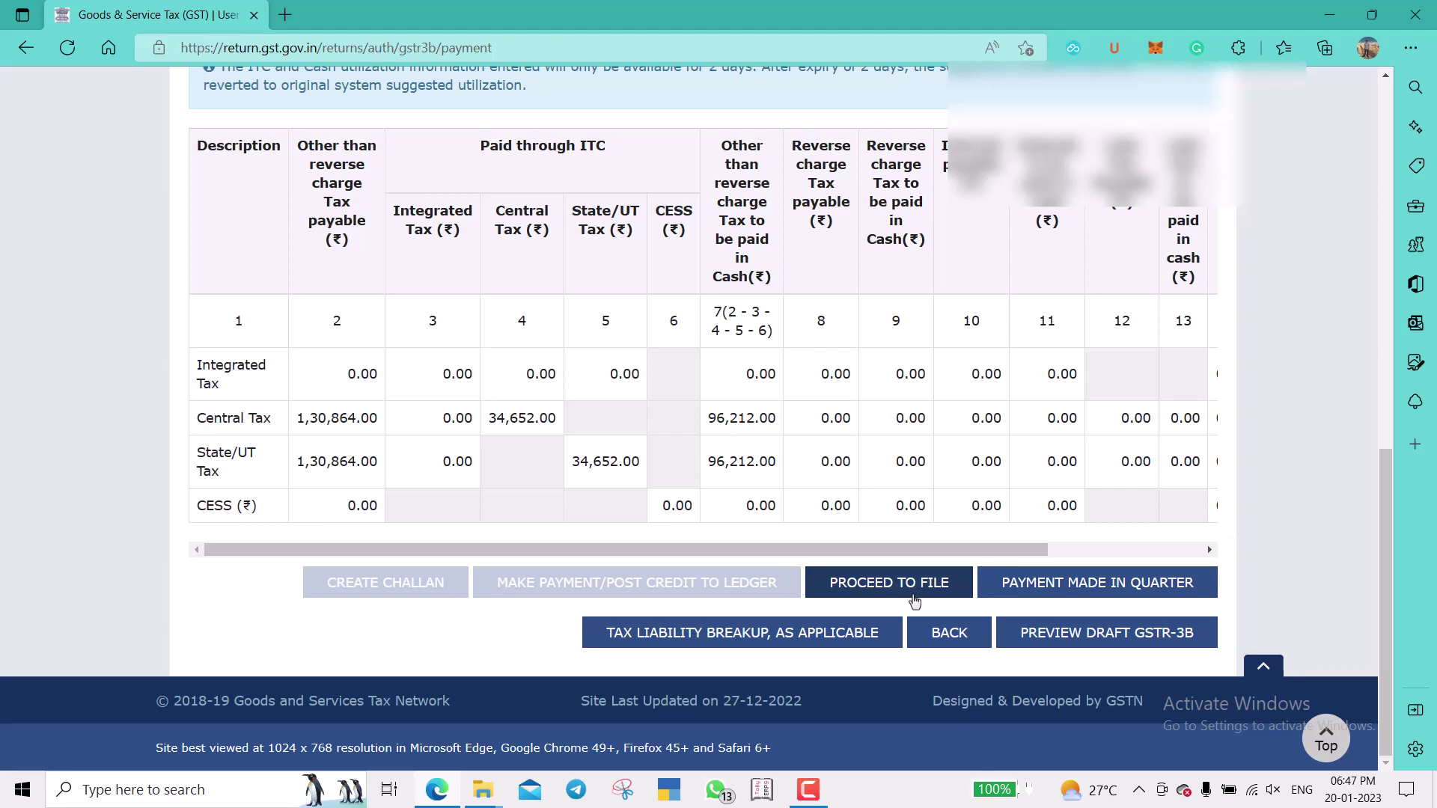
{"action": "left_click", "coordinate": [890, 596]}
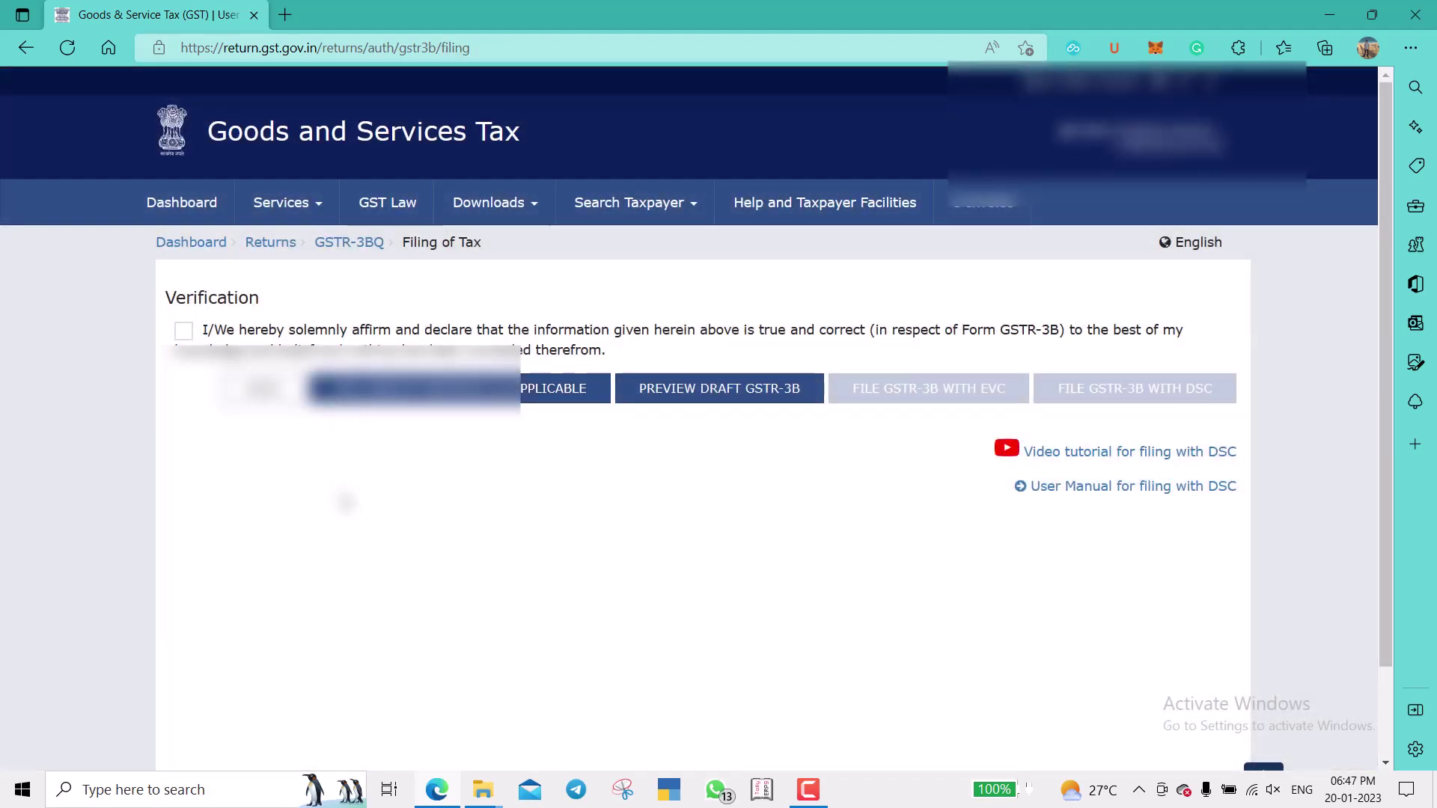
Tick the verification declaration, choose the authorised signatory and start filing with EVC.
{"action": "left_click", "coordinate": [184, 331]}
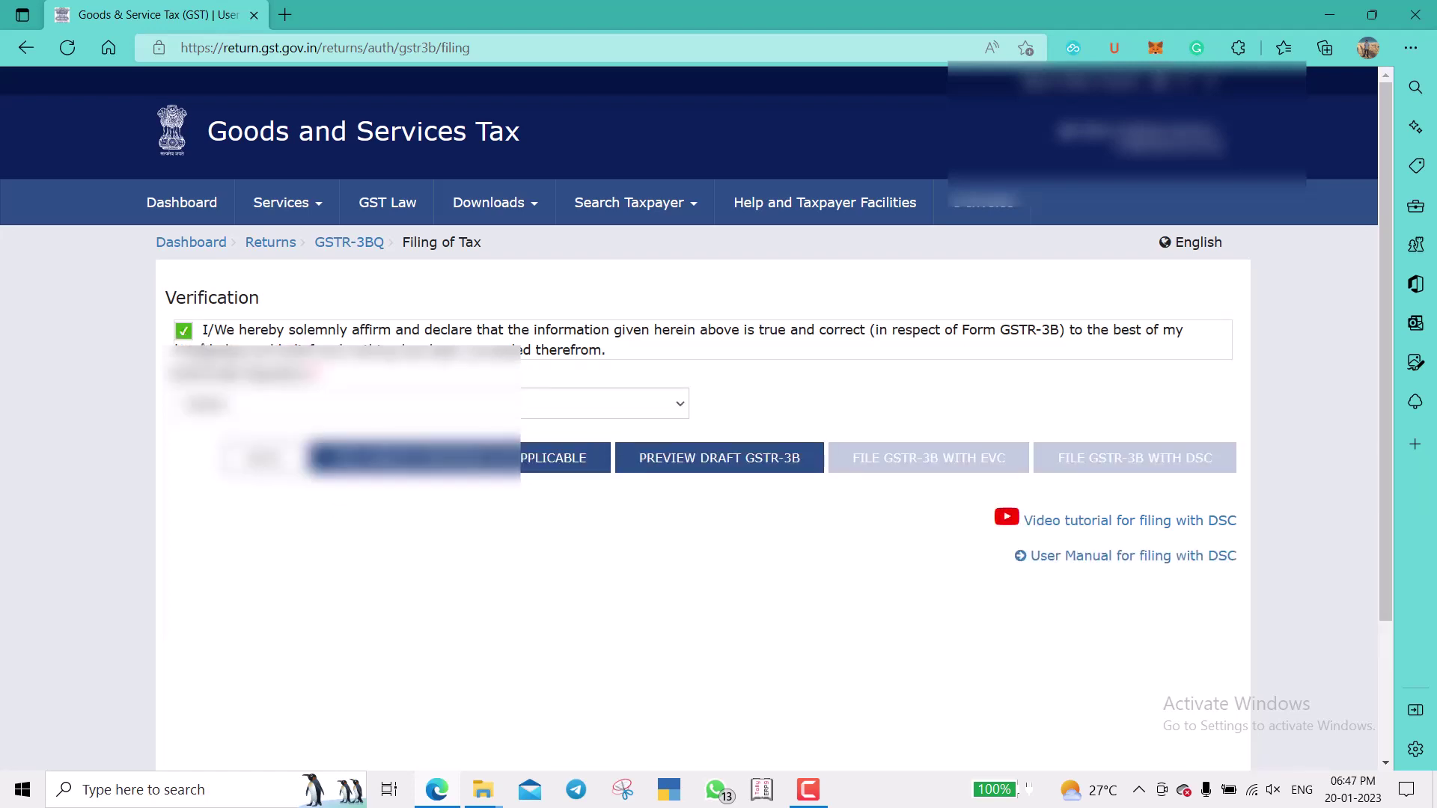
{"action": "left_click", "coordinate": [248, 408]}
{"action": "left_click", "coordinate": [248, 432]}
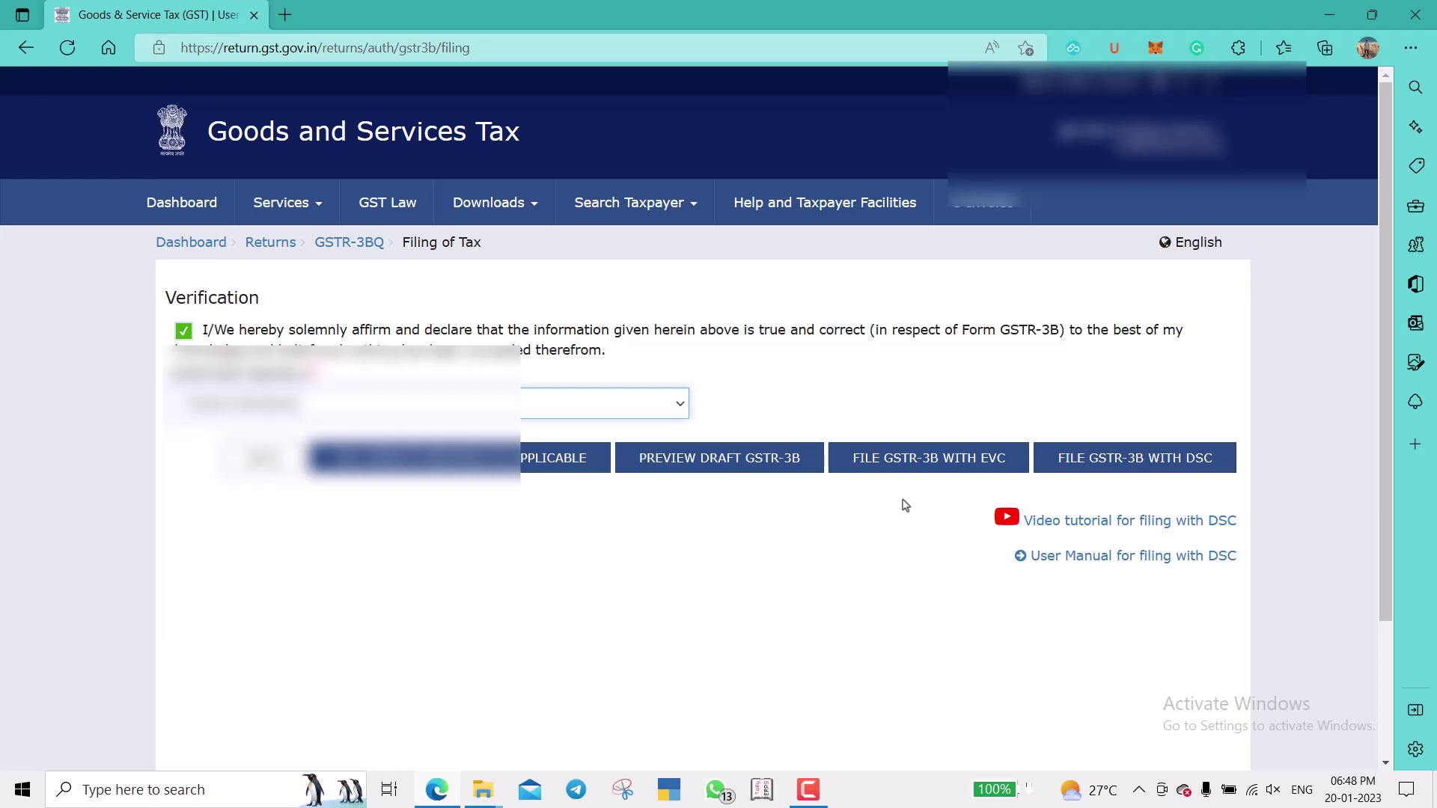
{"action": "left_click", "coordinate": [911, 464]}
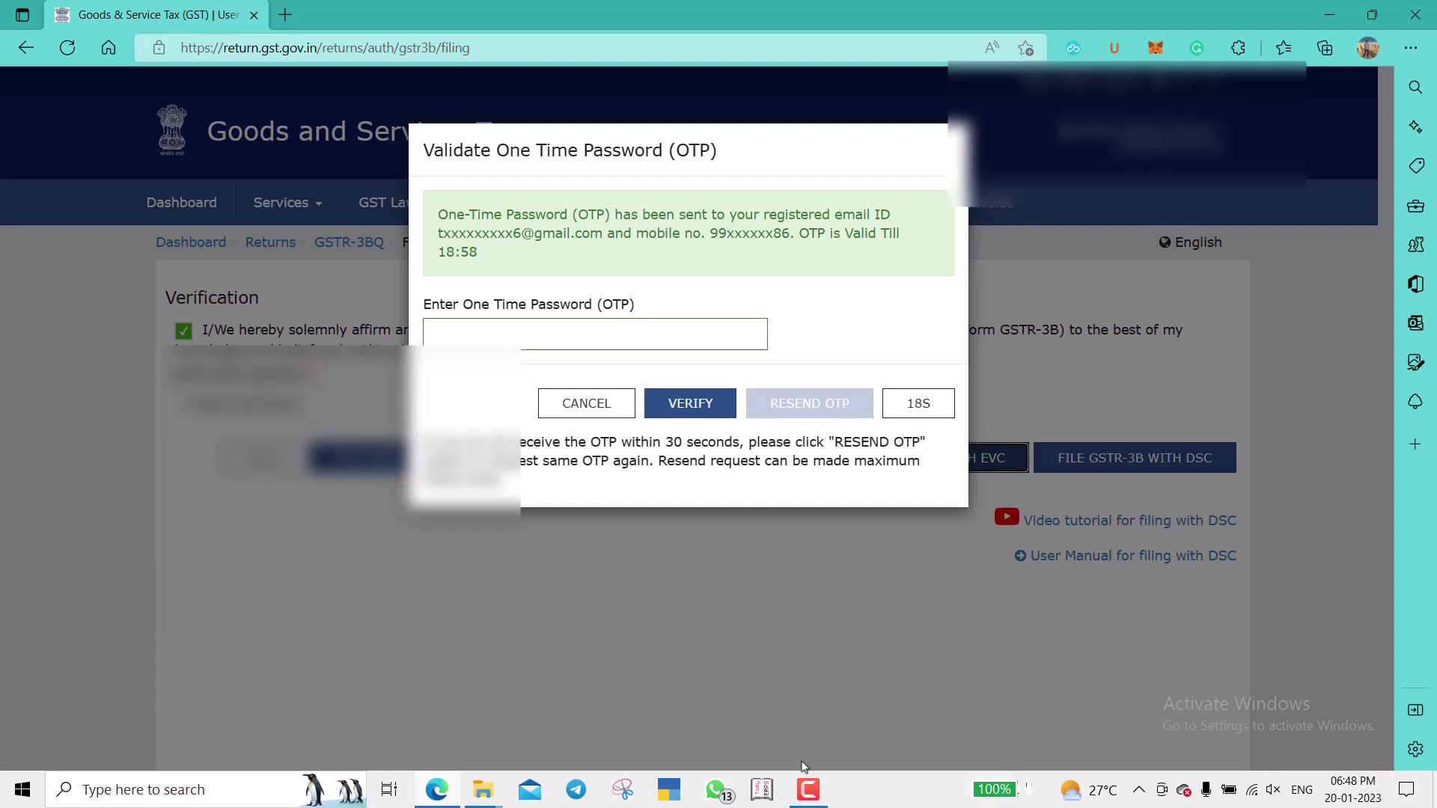
Enter the EVC one time password and verify to submit the GSTR-3B filing.
{"action": "left_click", "coordinate": [808, 790]}
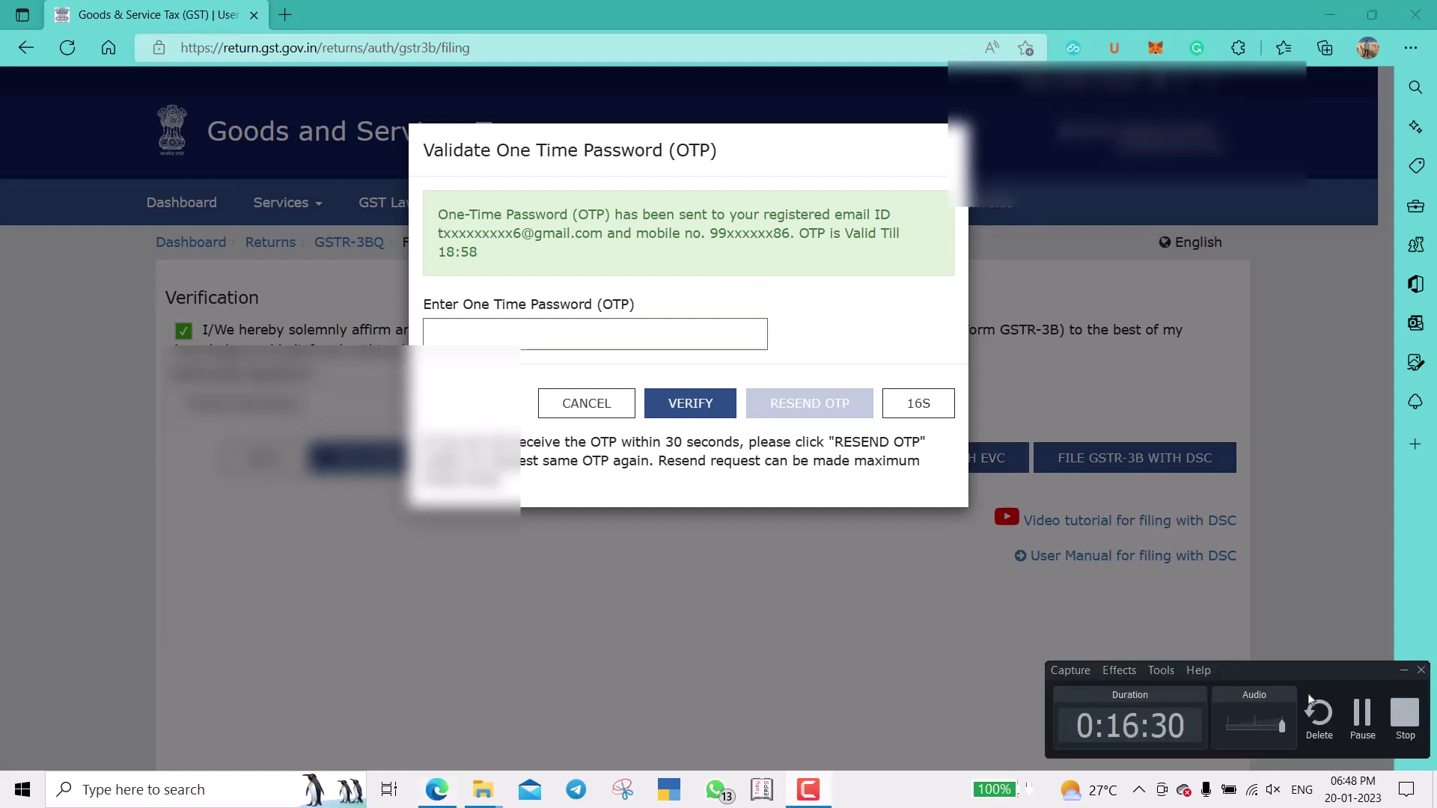
{"action": "left_click", "coordinate": [1362, 715]}
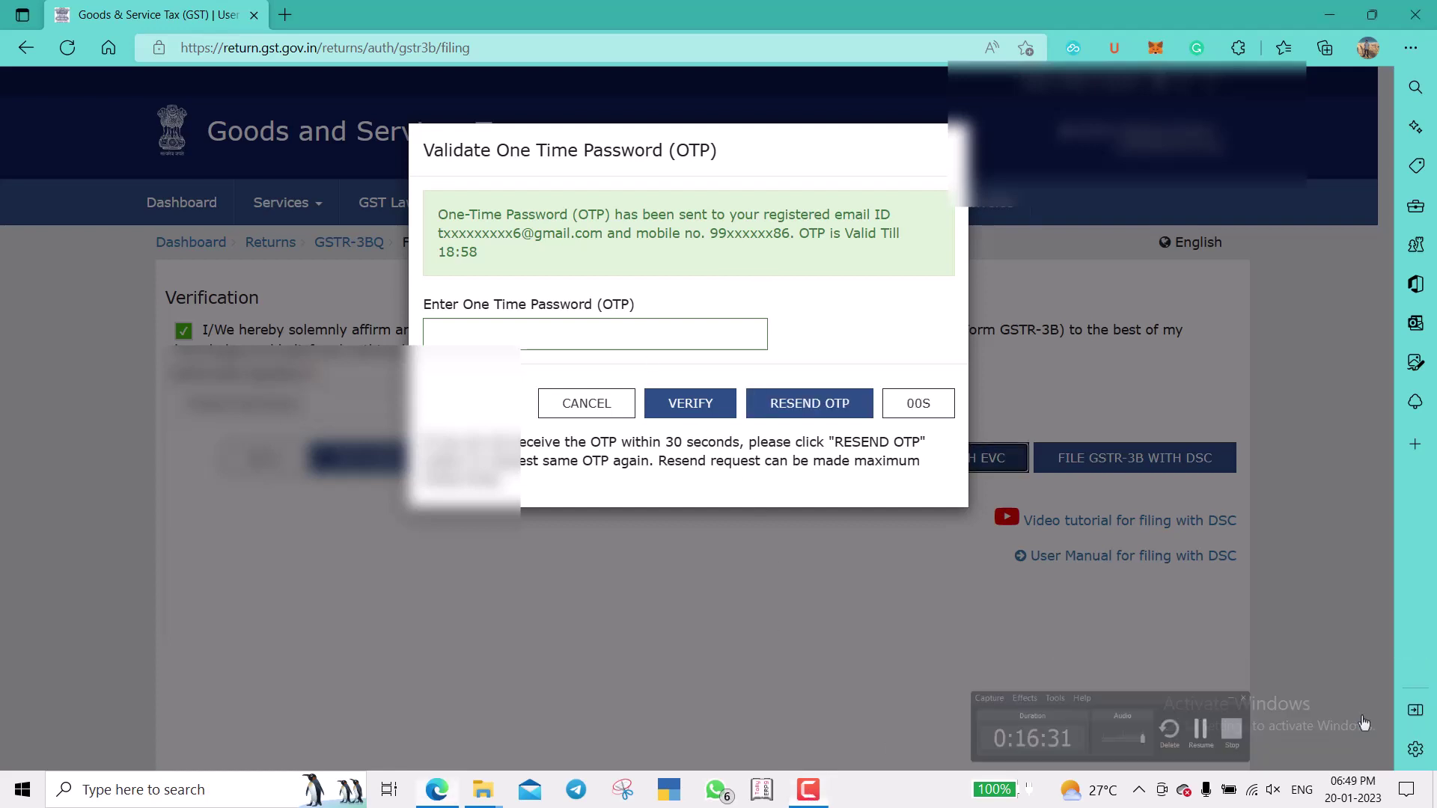
{"action": "left_click", "coordinate": [646, 332]}
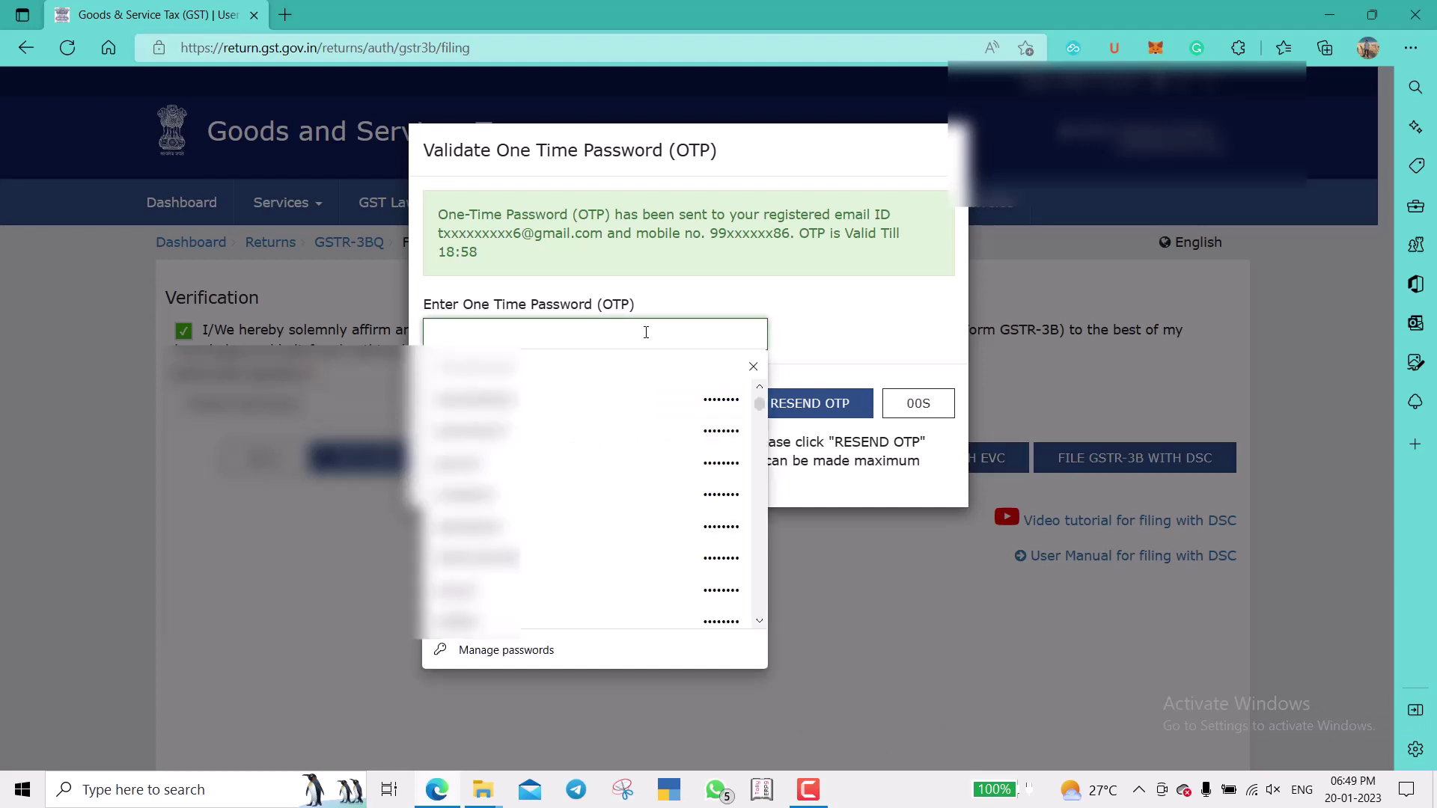
{"action": "left_click", "coordinate": [753, 366]}
{"action": "left_click", "coordinate": [697, 333]}
{"action": "type", "text": "••"}
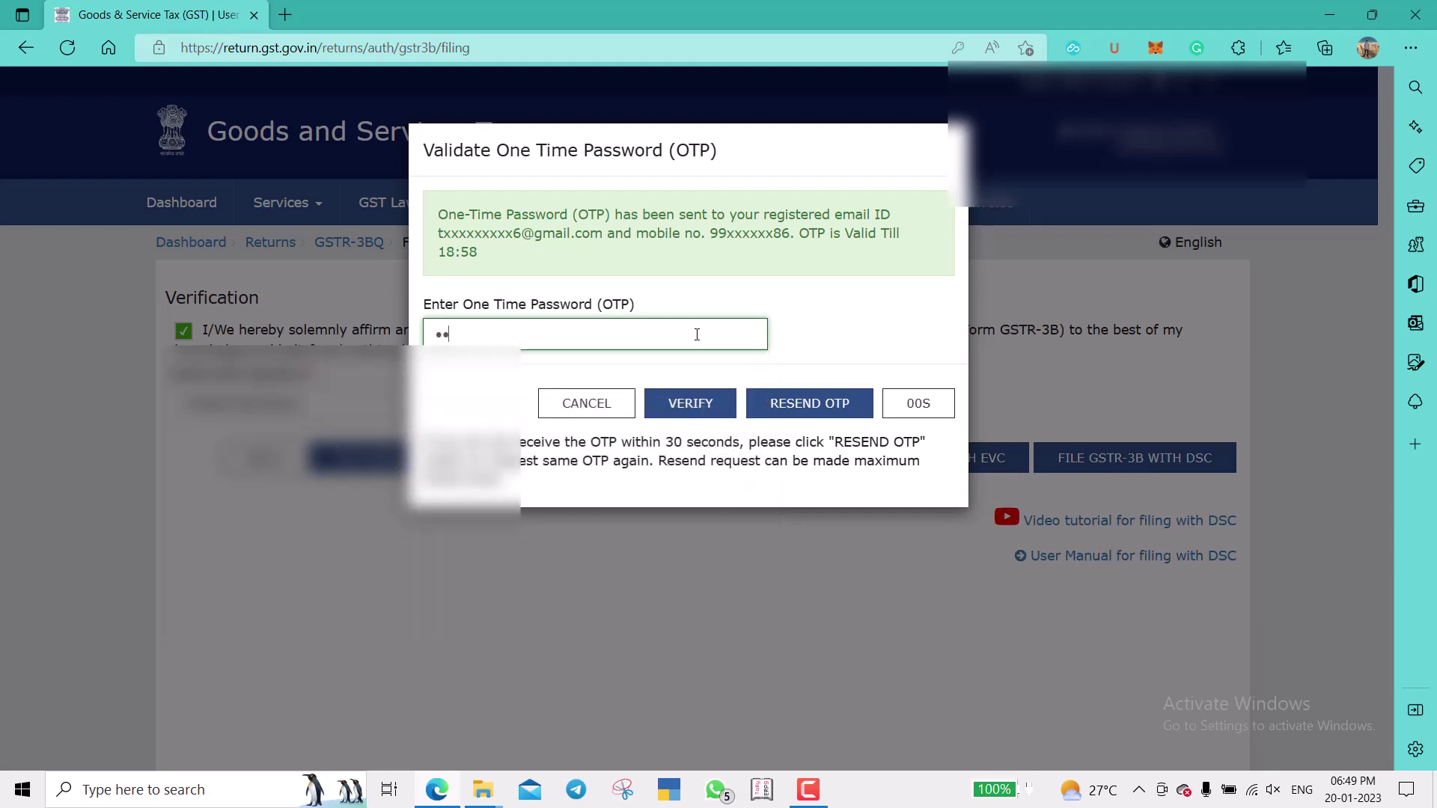
{"action": "type", "text": "••••"}
{"action": "left_click", "coordinate": [683, 404]}
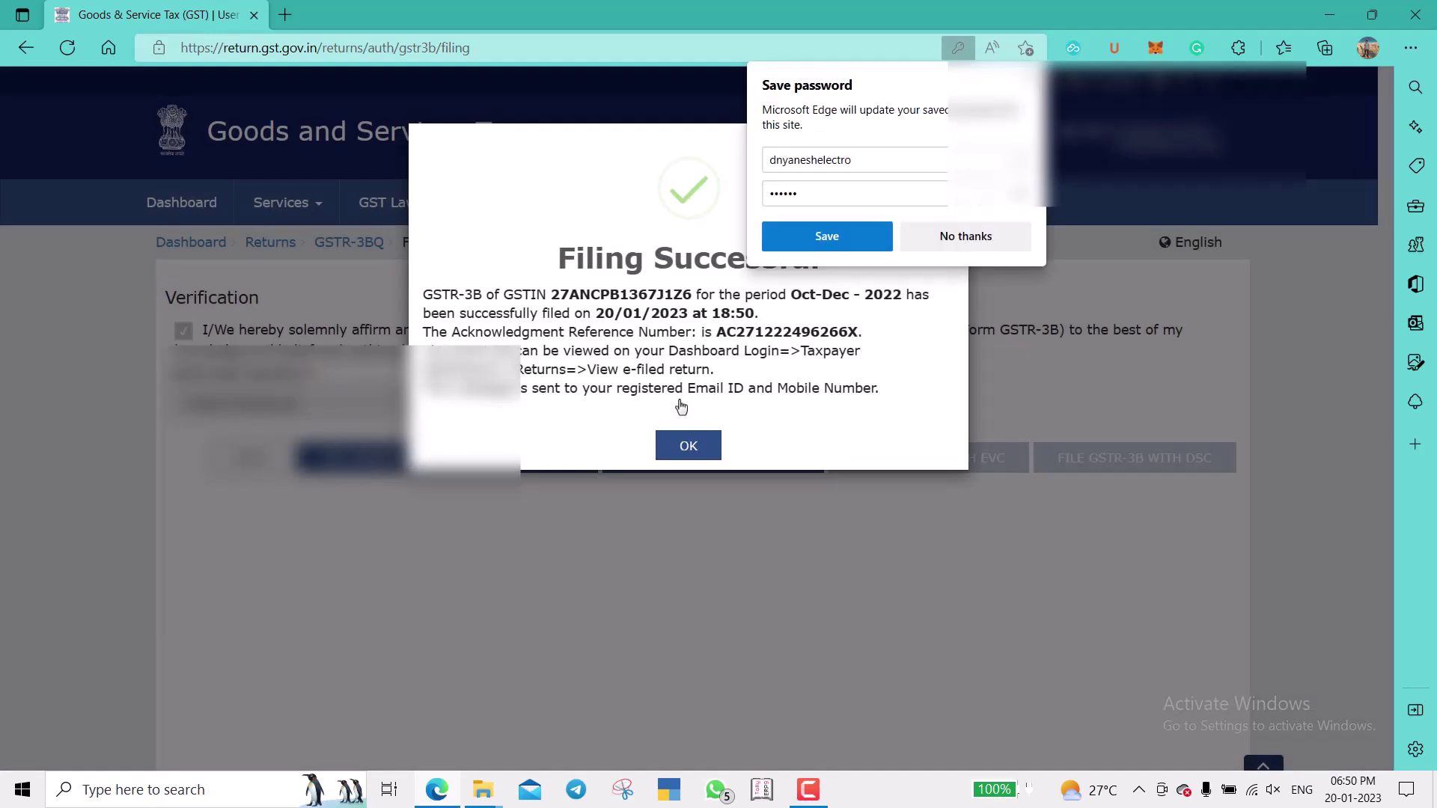
Decline saving the browser password, close the filing success message and return to the returns dashboard.
{"action": "left_click", "coordinate": [965, 236]}
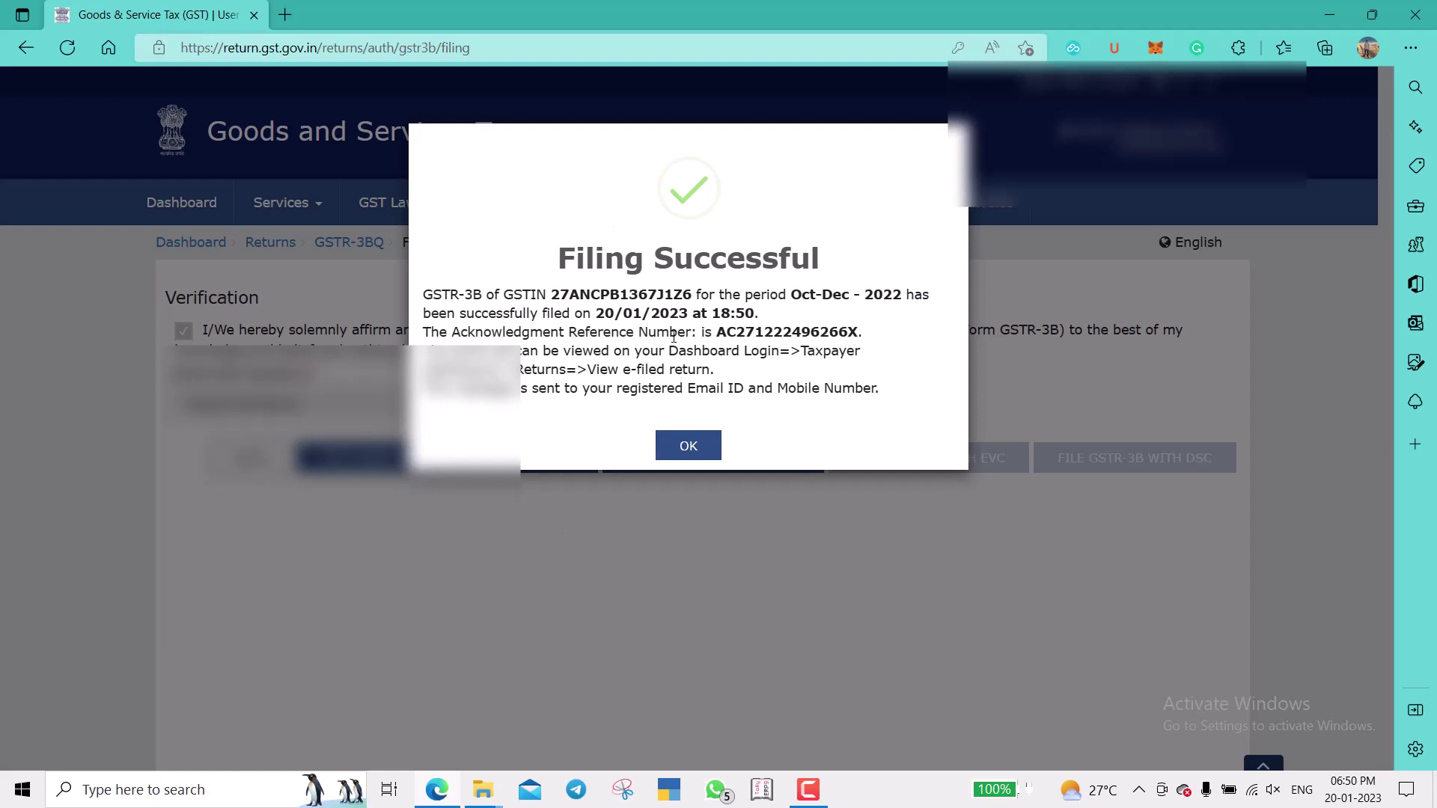
{"action": "left_click", "coordinate": [685, 444]}
{"action": "left_click", "coordinate": [271, 243]}
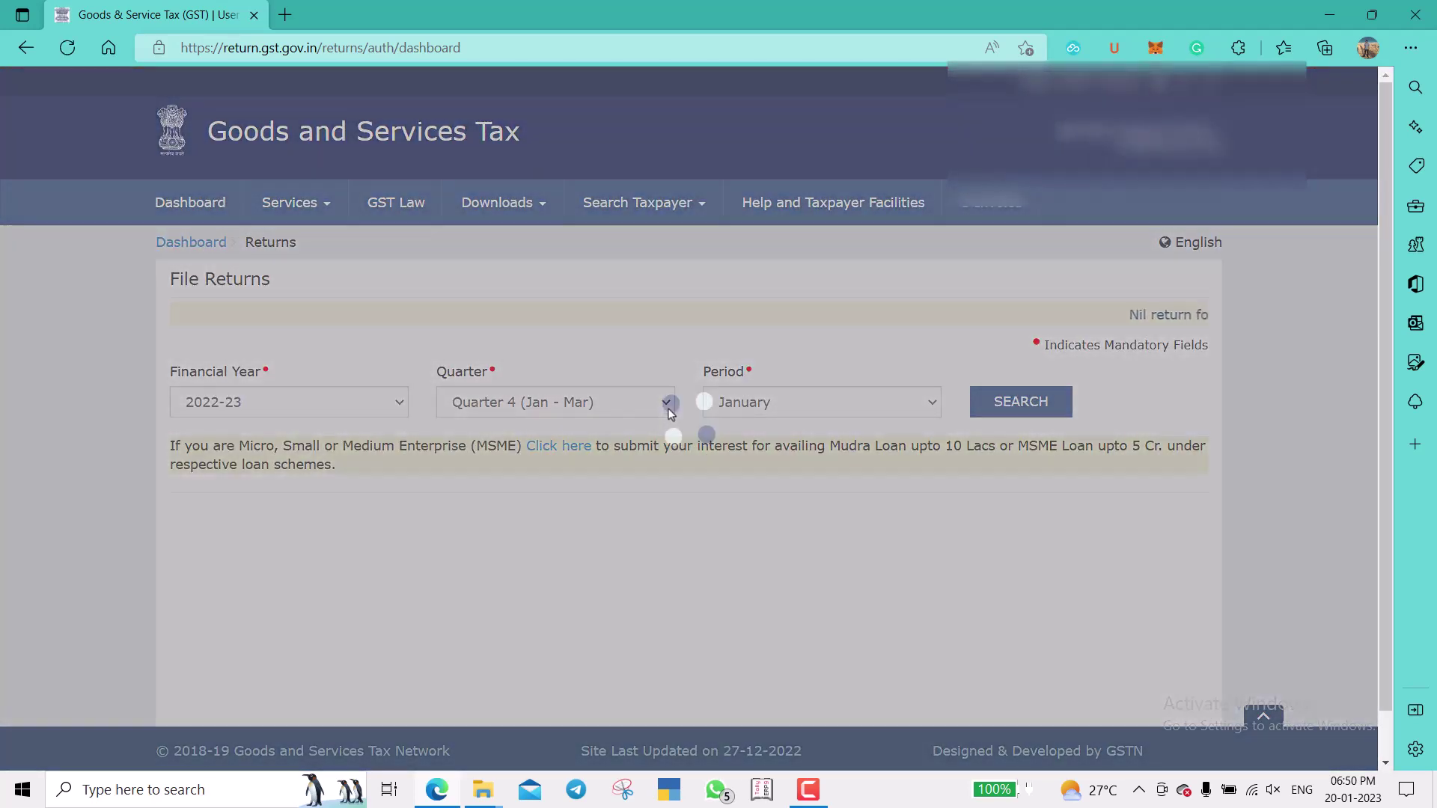
Search returns for Quarter 3 (Oct - Dec) to see the GSTR-3B status as Filed.
{"action": "left_click", "coordinate": [666, 401]}
{"action": "key", "text": "Up"}
{"action": "key", "text": "Return"}
{"action": "key", "text": "Tab"}
{"action": "key", "text": "Tab"}
{"action": "key", "text": "Return"}
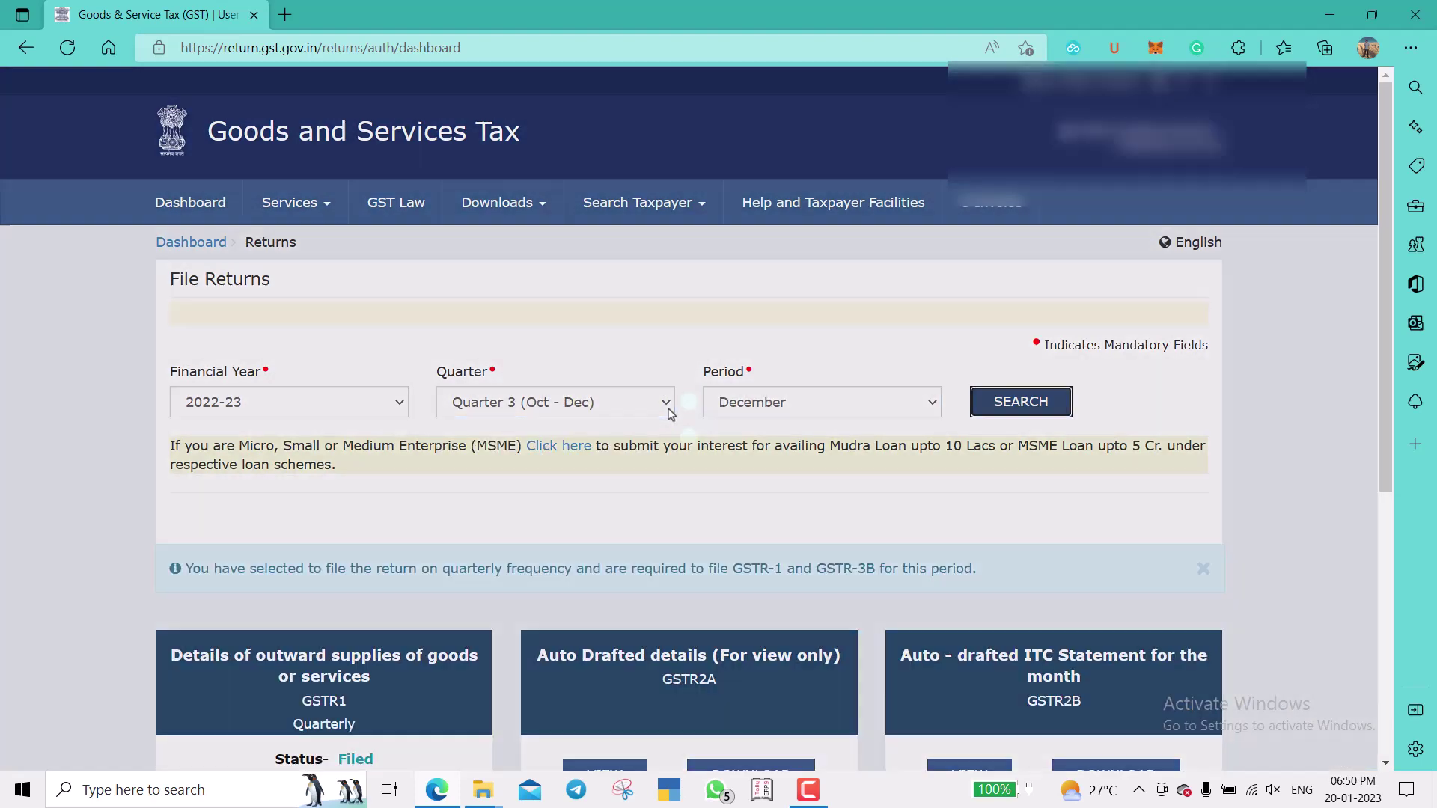
{"action": "scroll", "coordinate": [669, 414], "scroll_direction": "down", "scroll_amount": 6}
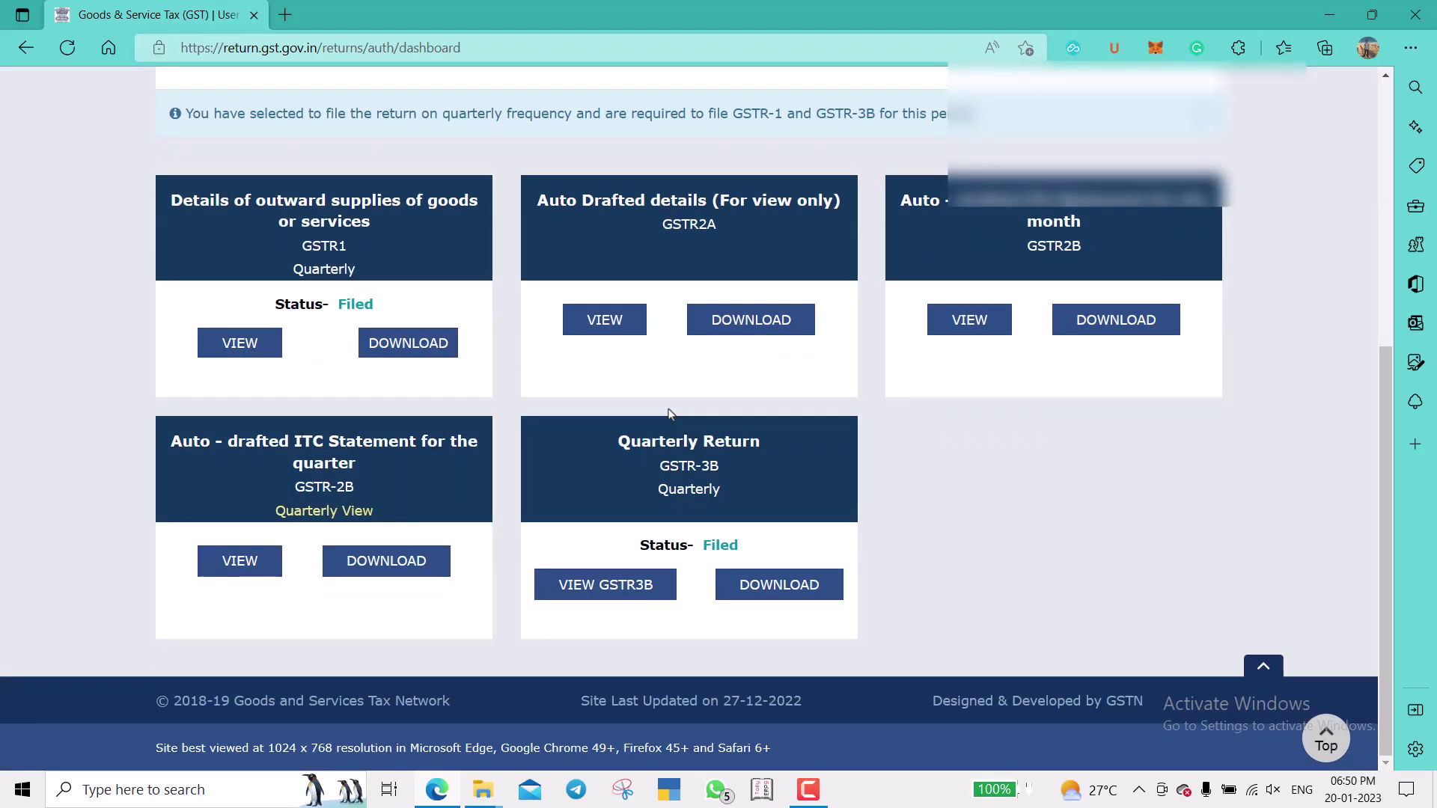